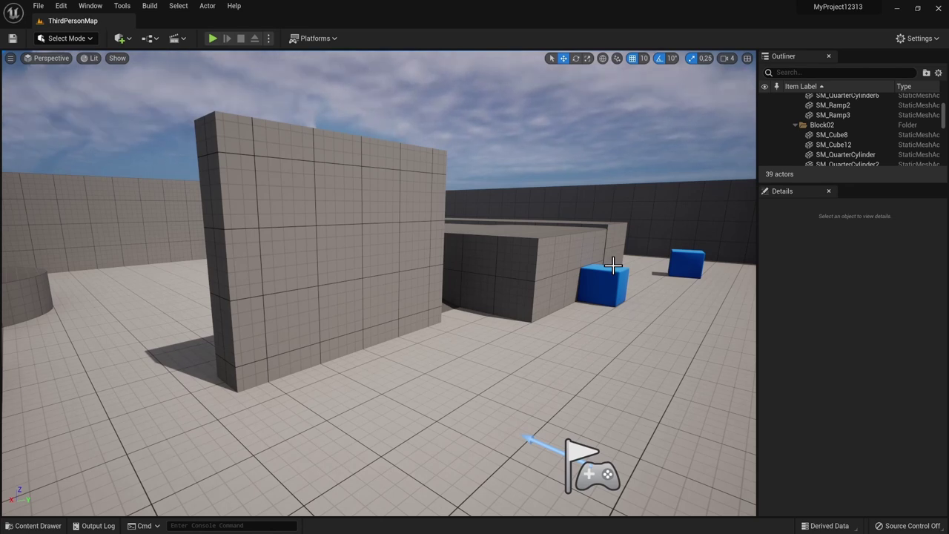
# - Fly up over the level and test-play it, jumping and running the character around
pyautogui.moveTo(613, 265); pyautogui.dragTo(269, 7, button='right')
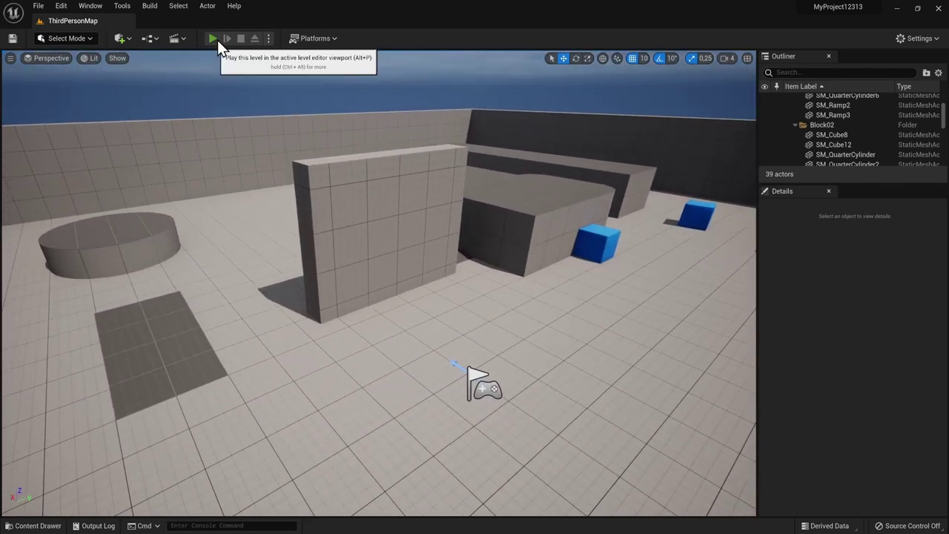
pyautogui.click(214, 39)
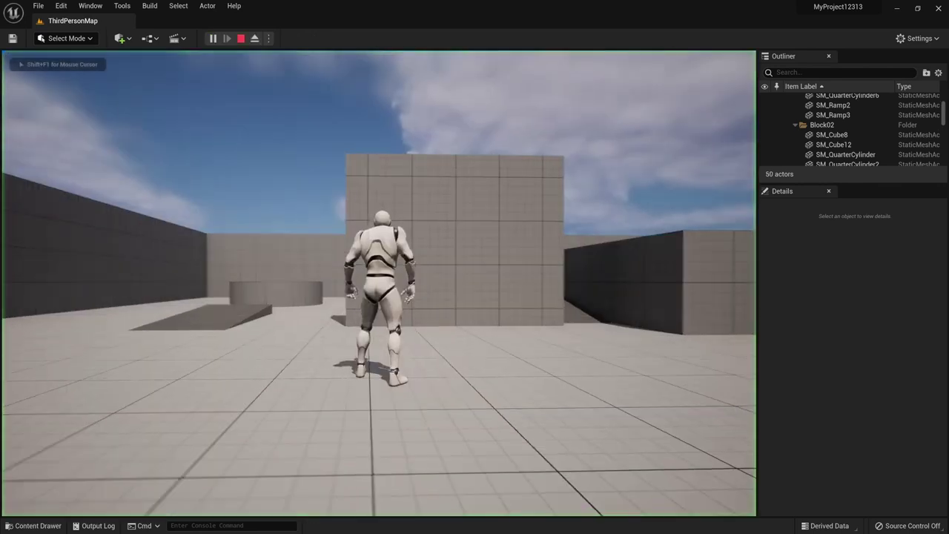
pyautogui.press('space')
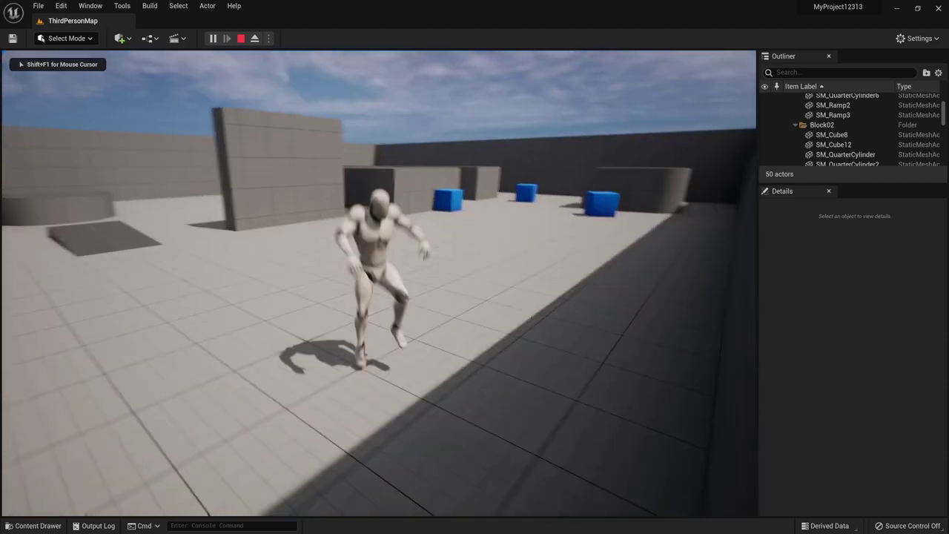
pyautogui.press('w')
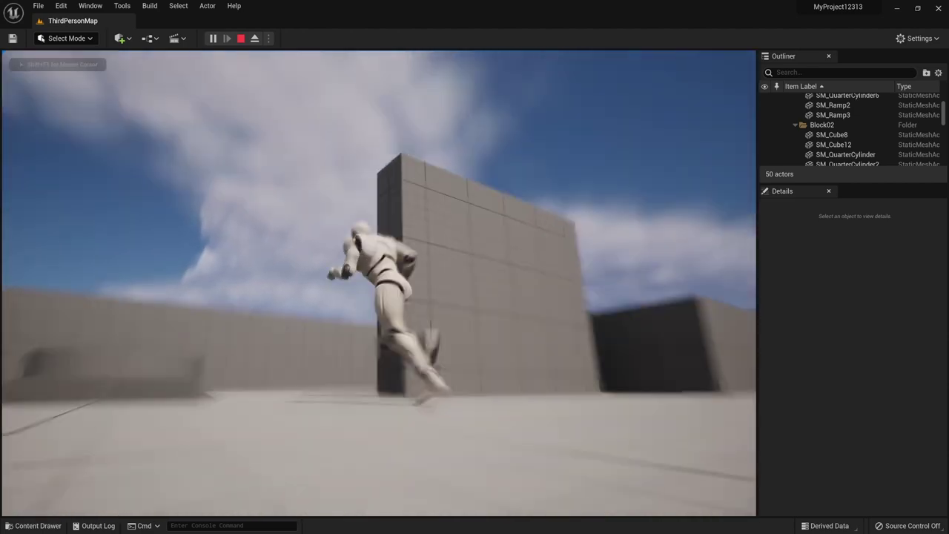
pyautogui.press('w')
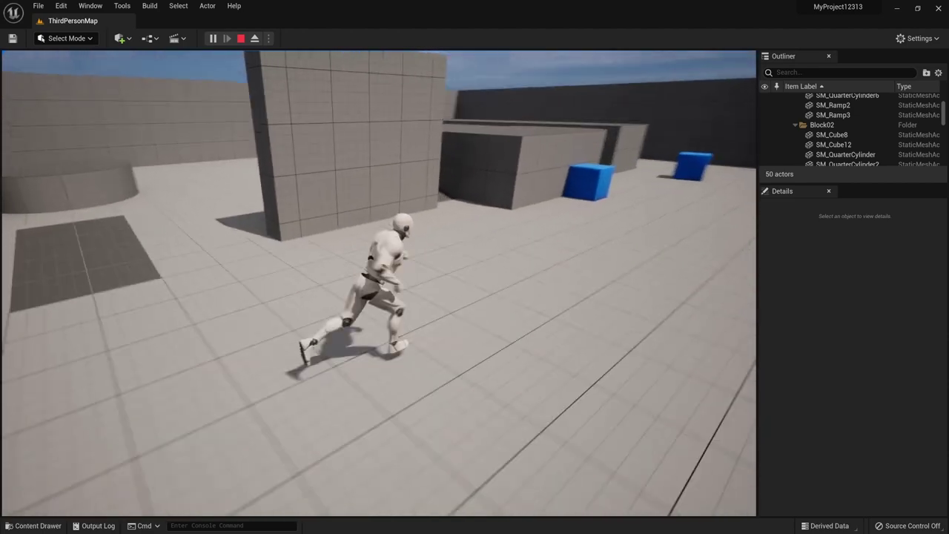
pyautogui.press('Escape')
pyautogui.moveTo(329, 143); pyautogui.dragTo(410, 247, button='right')
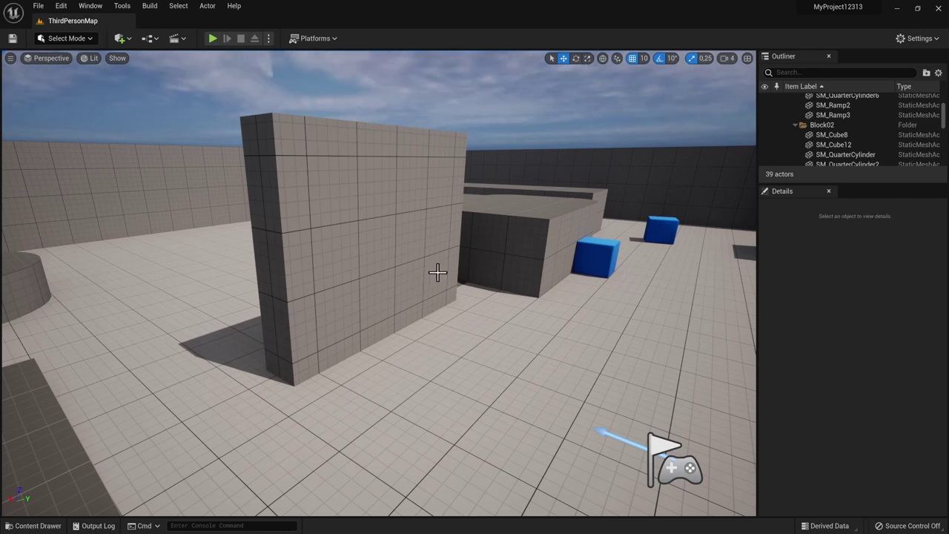
# - Launch Quixel Bridge from the Quick Add menu and maximize its window
pyautogui.click(126, 42)
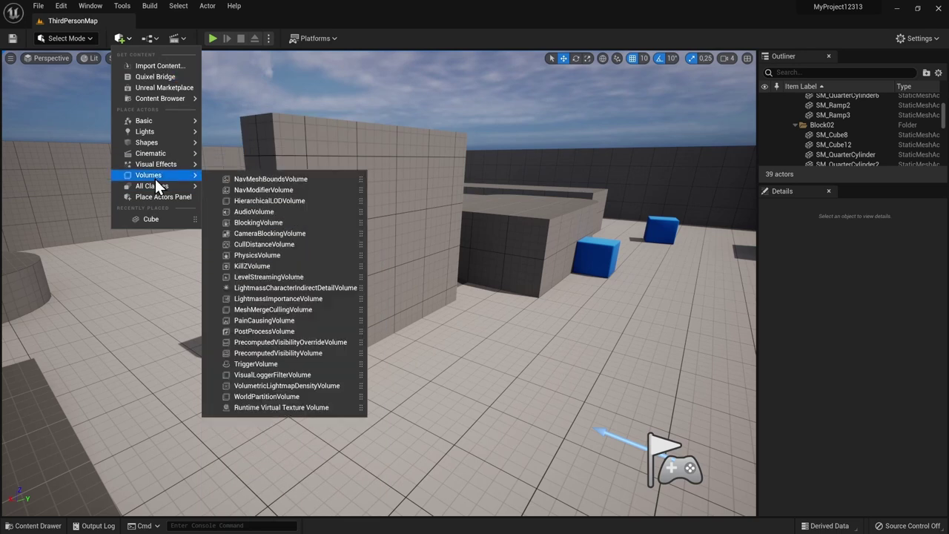
pyautogui.click(157, 78)
pyautogui.doubleClick(330, 170)
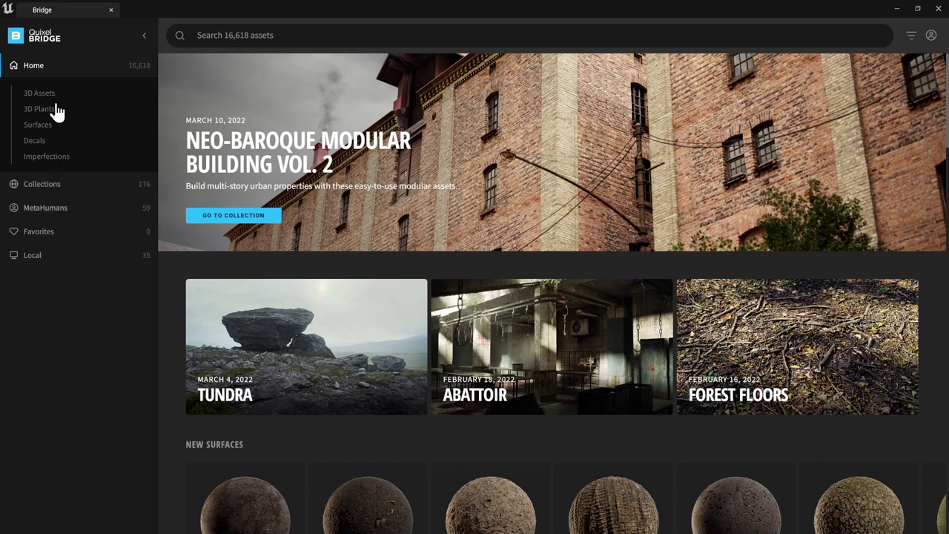
# - Browse the Bark surfaces under Surfaces, then go back to the categories
pyautogui.click(37, 125)
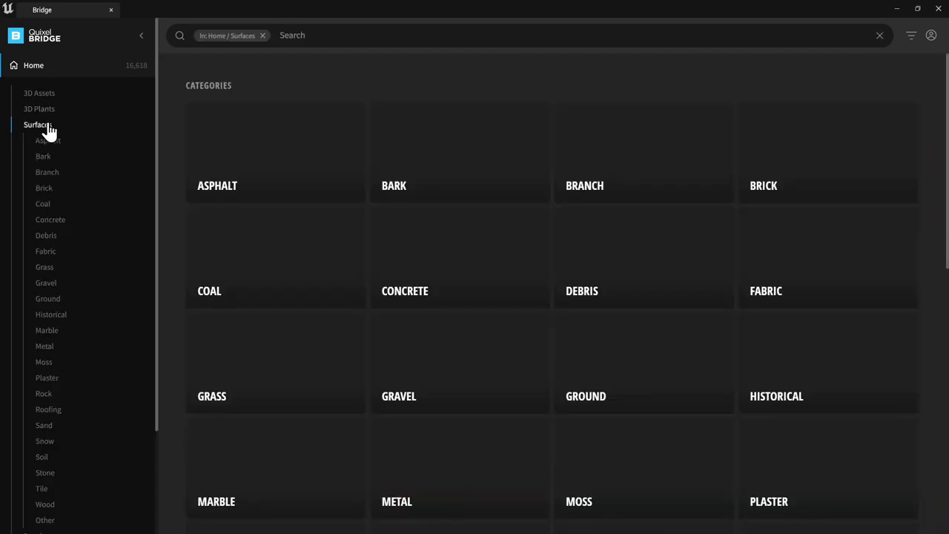
pyautogui.click(473, 156)
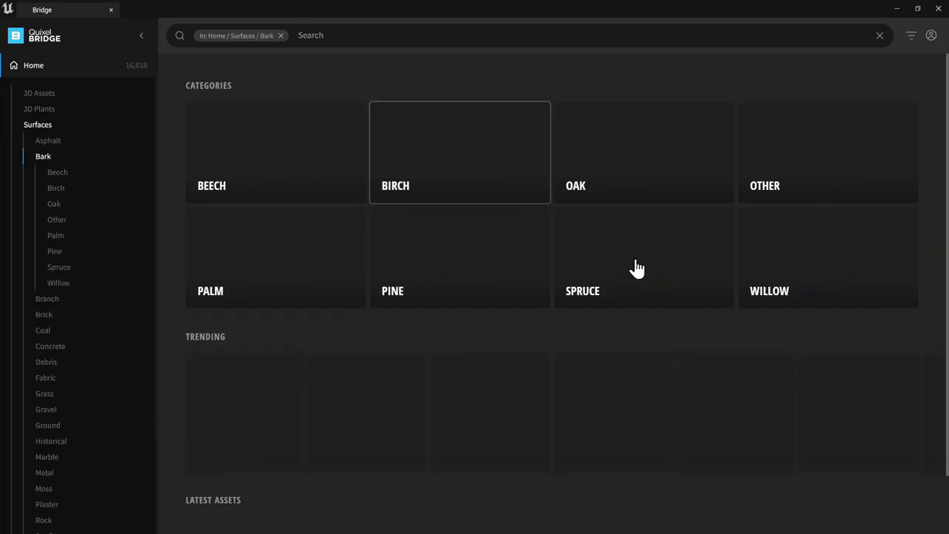
pyautogui.scroll(-8, 455, 205)
pyautogui.scroll(4, 474, 282)
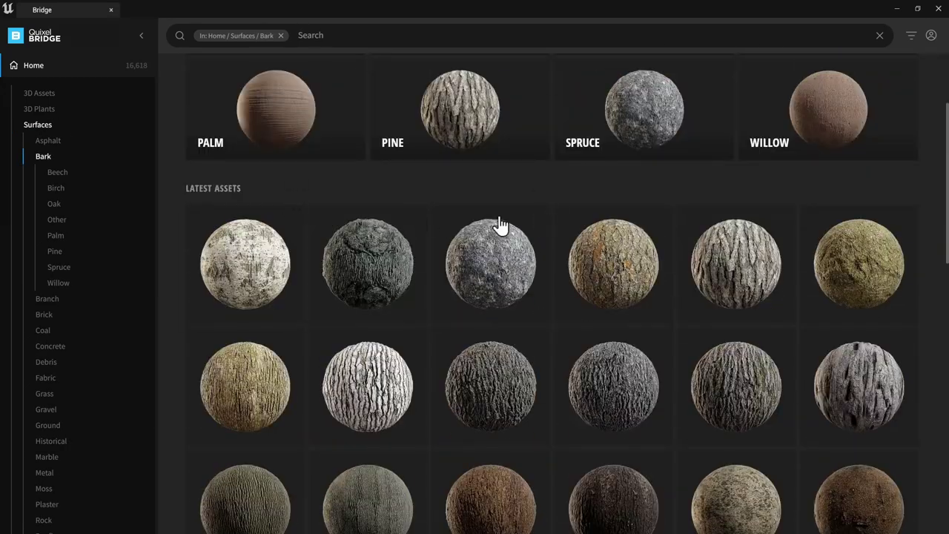
pyautogui.hotkey('alt', 'Left')
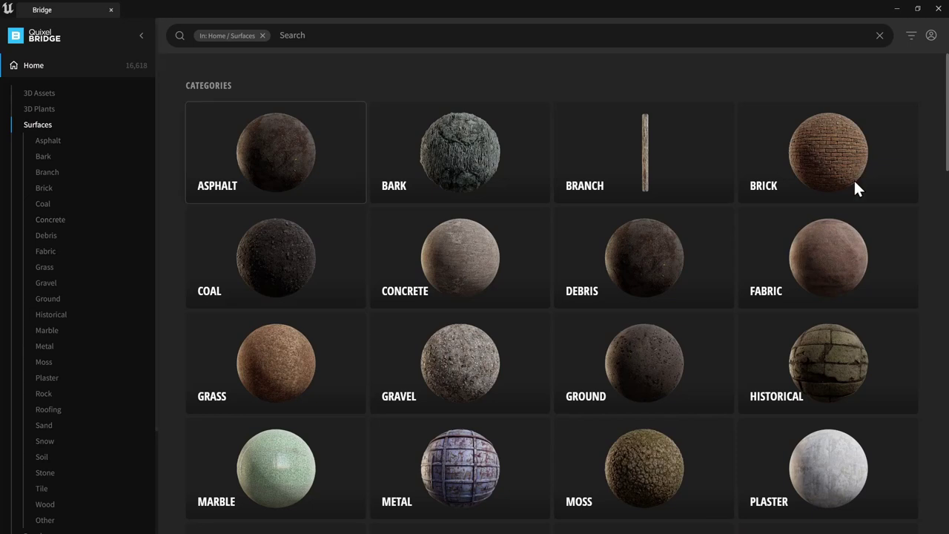
# - Preview Decorative Brick Wall in the Brick surfaces, then minimize Bridge
pyautogui.click(785, 197)
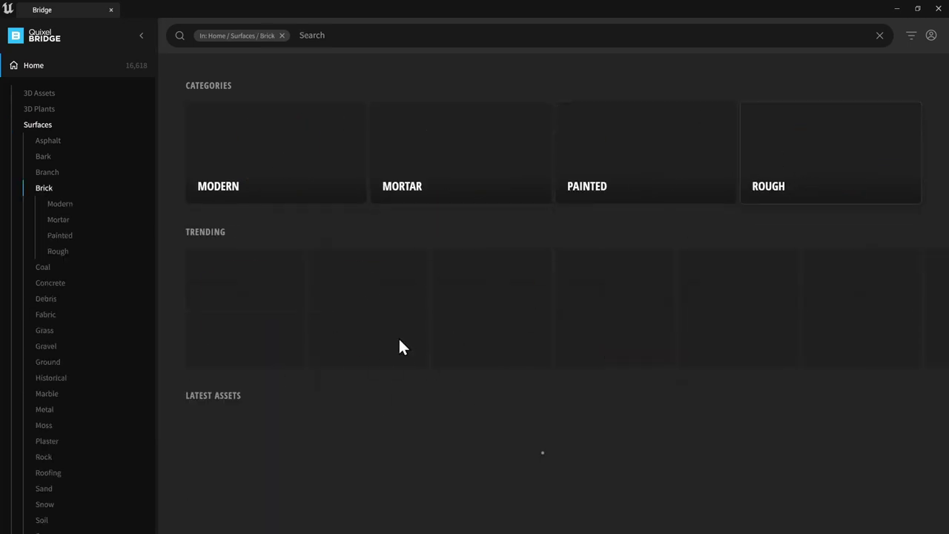
pyautogui.click(380, 298)
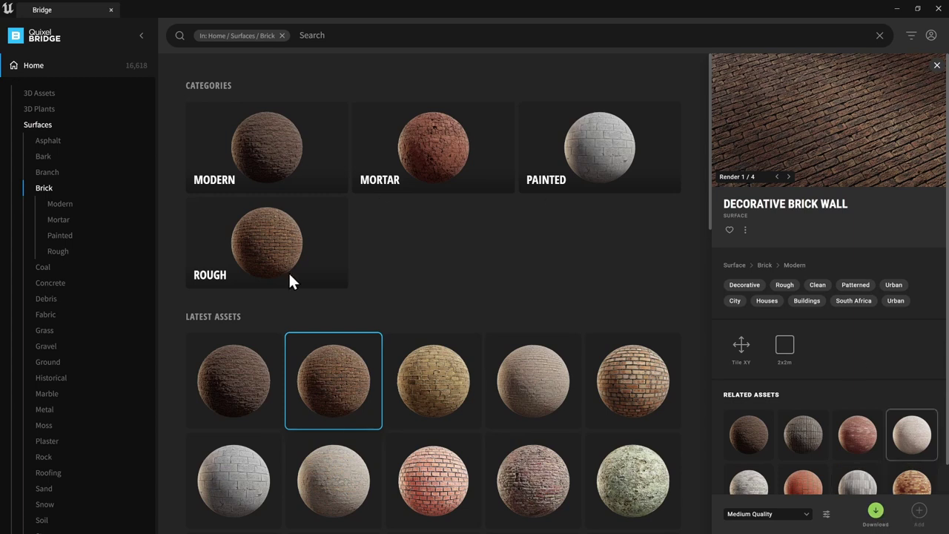
pyautogui.click(897, 9)
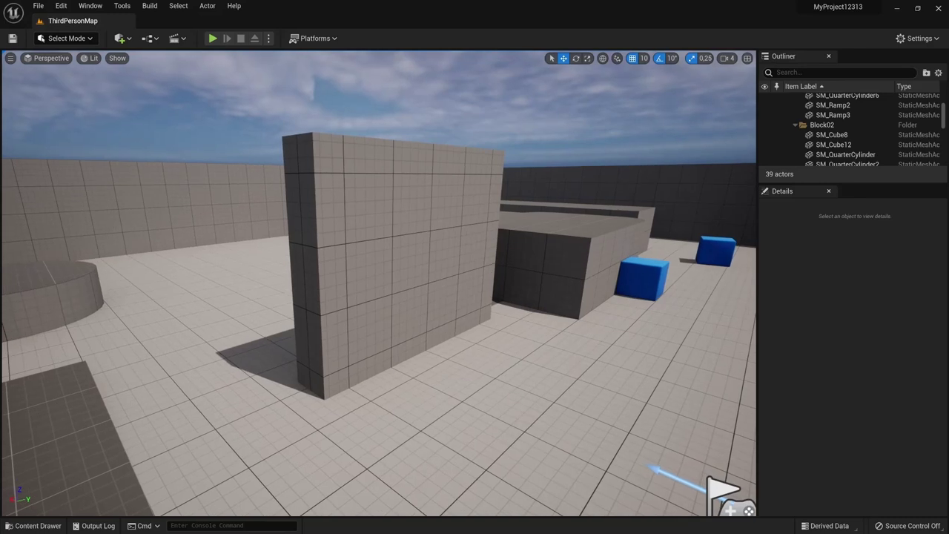
# - Drag MI_Damaged_Concrete_Wall_vdcnfcd_2K from Megascans > Surfaces onto the tall grid wall
pyautogui.hotkey('ctrl', 'space')
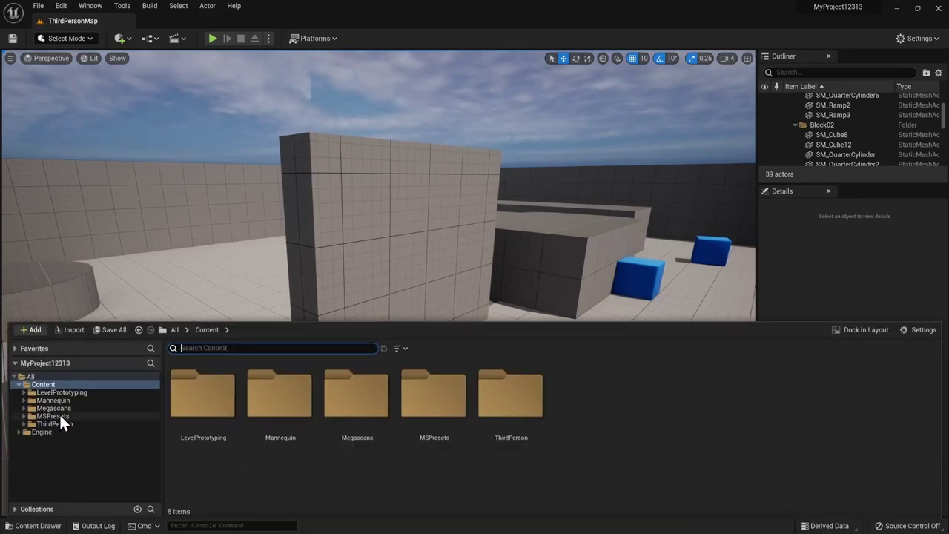
pyautogui.click(53, 407)
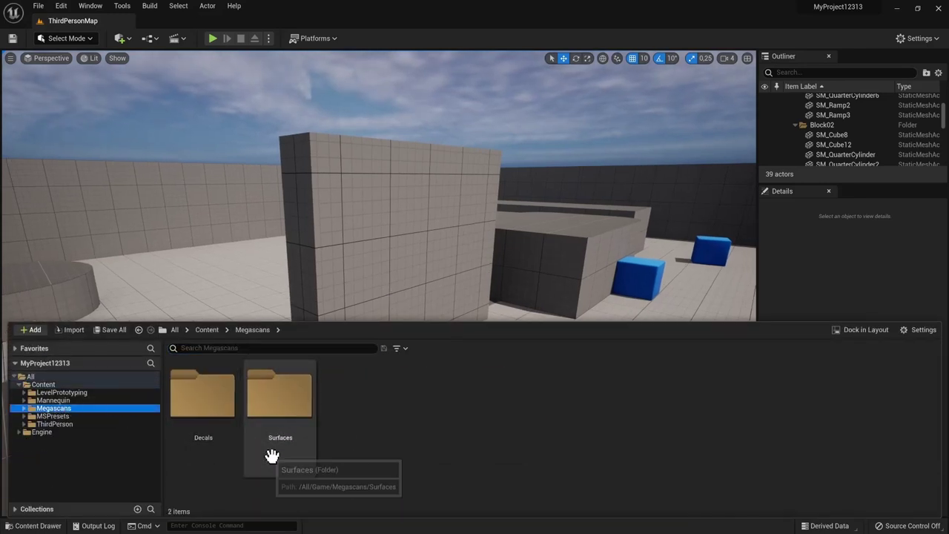
pyautogui.doubleClick(284, 401)
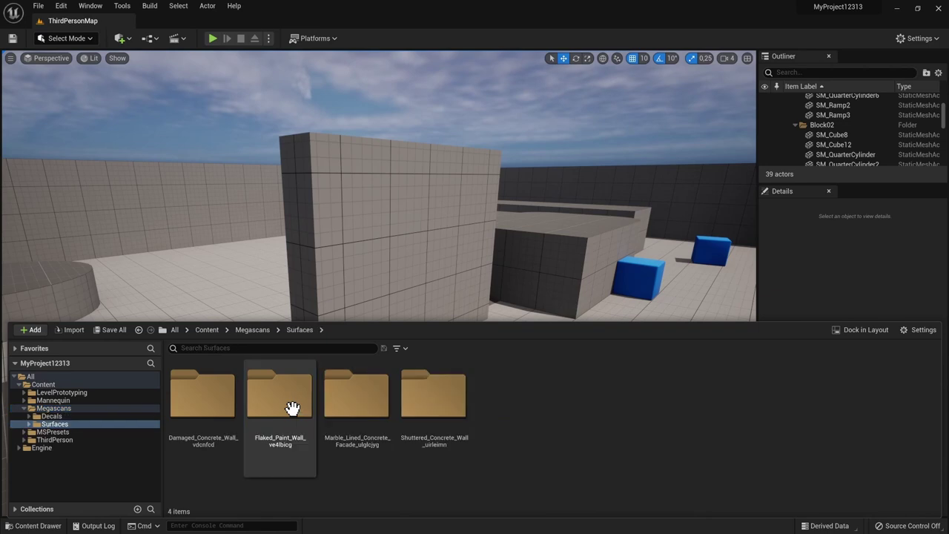
pyautogui.doubleClick(202, 400)
pyautogui.moveTo(203, 412); pyautogui.dragTo(393, 294)
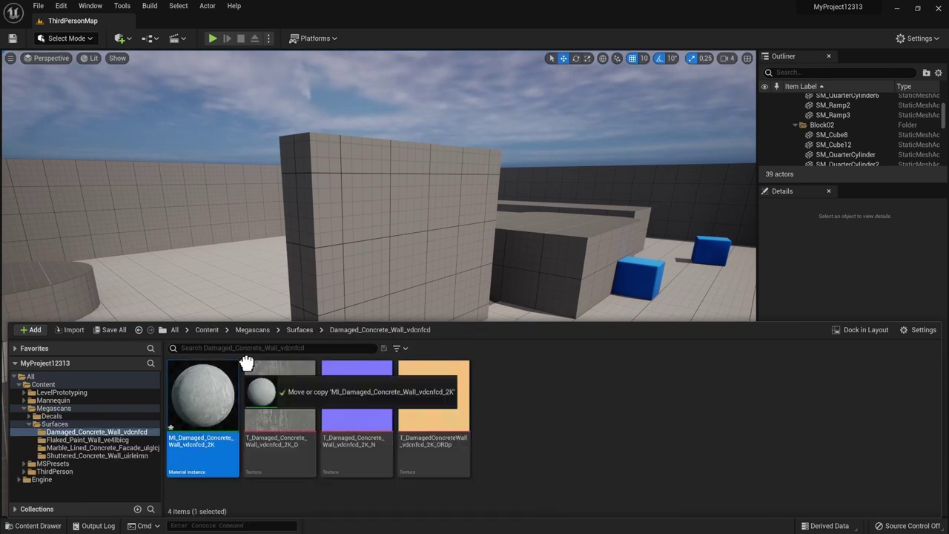
pyautogui.moveTo(394, 294)
pyautogui.mouseDown(button='right')
pyautogui.moveTo(445, 295)
pyautogui.moveTo(415, 282)
pyautogui.moveTo(394, 296)
pyautogui.mouseUp(button='right')
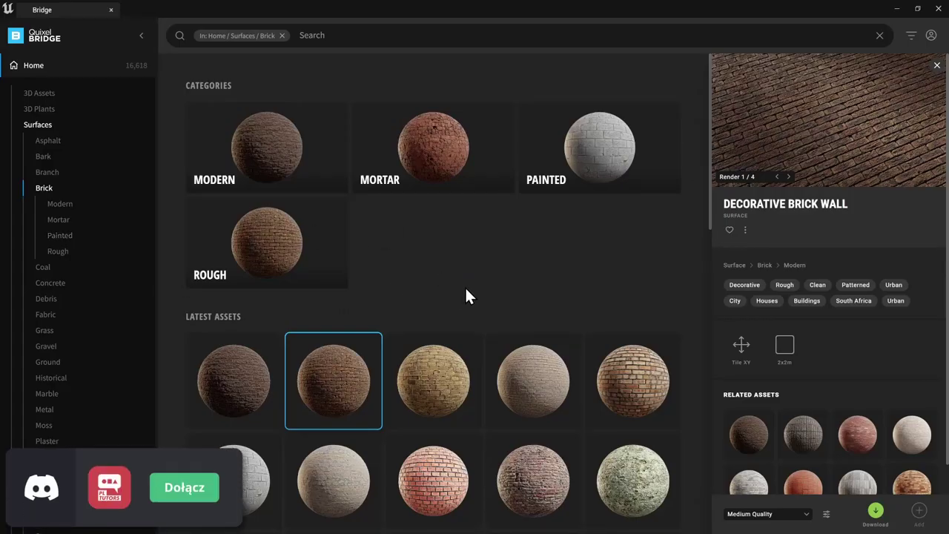
# - Find the cyan ghost Graffiti Tag under Decals > Graffiti and download it
pyautogui.scroll(-5, 46, 275)
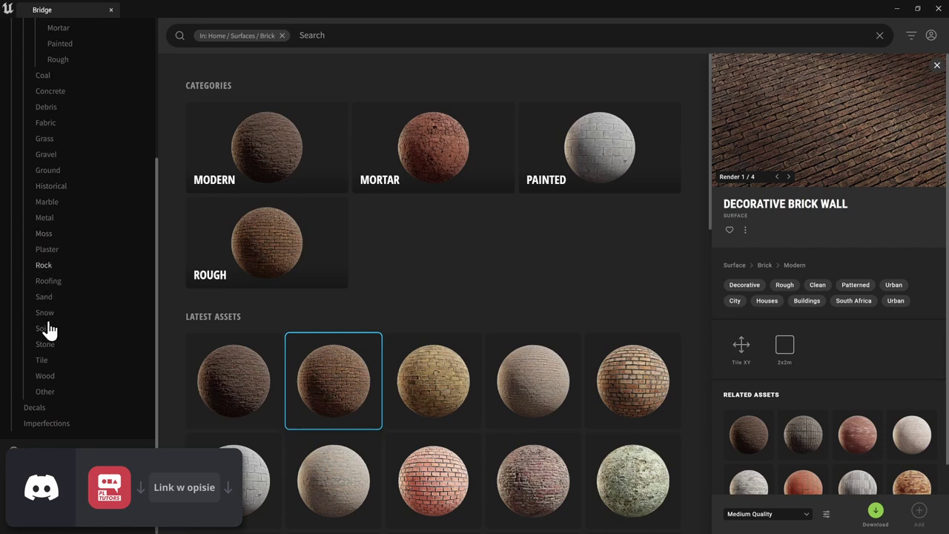
pyautogui.click(34, 408)
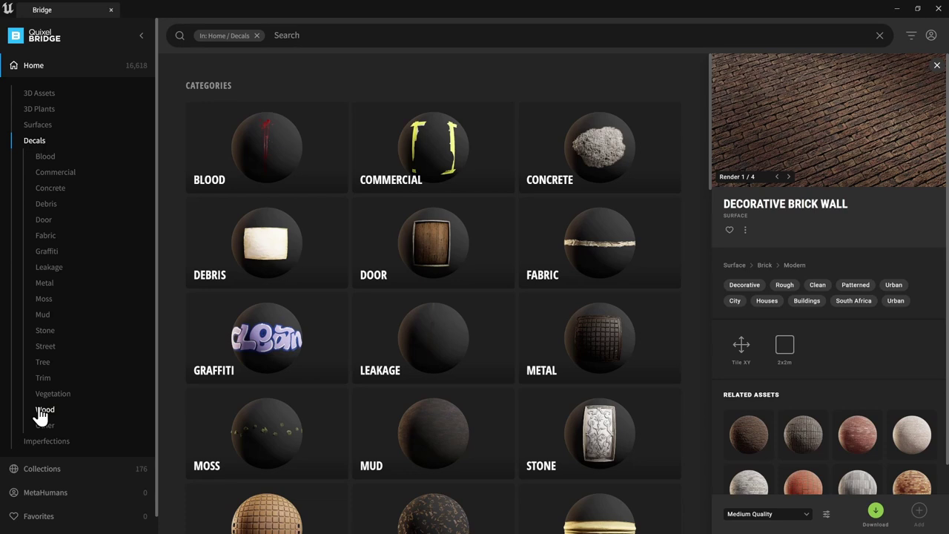
pyautogui.click(275, 337)
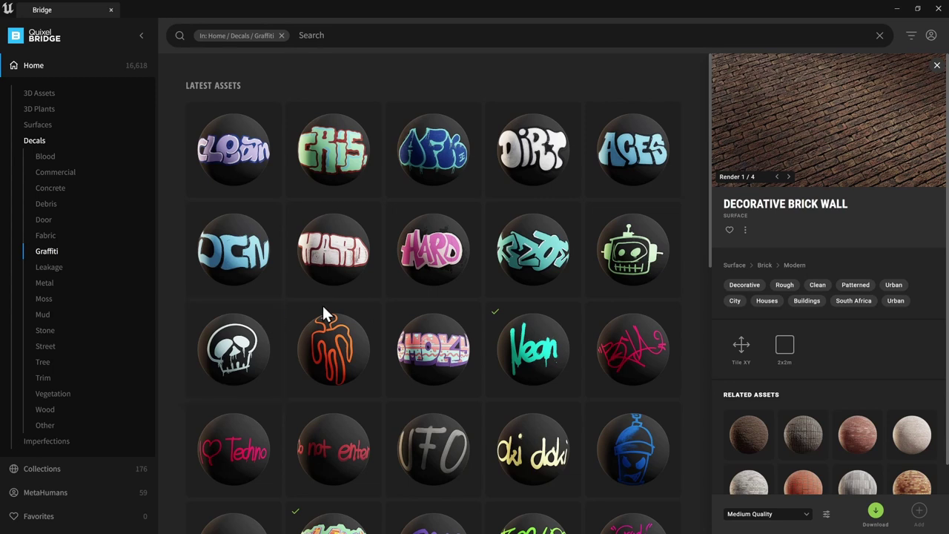
pyautogui.scroll(-1, 322, 304)
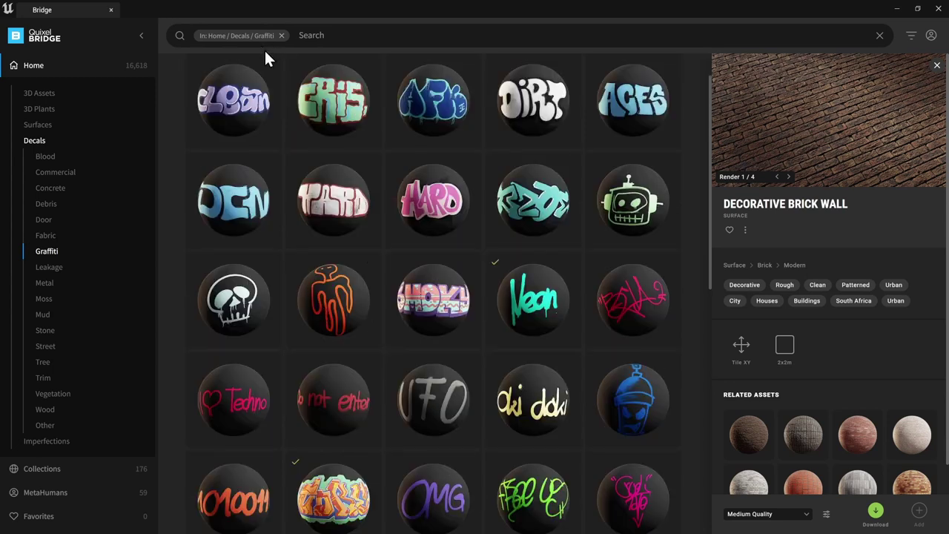
pyautogui.scroll(-2, 322, 172)
pyautogui.scroll(-5, 323, 198)
pyautogui.scroll(-3, 327, 210)
pyautogui.scroll(-1, 327, 210)
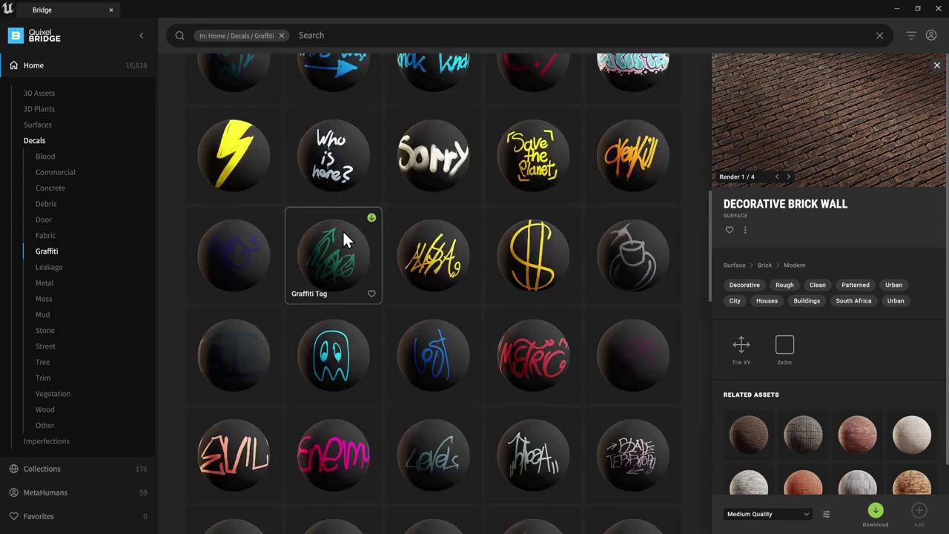
pyautogui.scroll(-1, 369, 272)
pyautogui.click(309, 312)
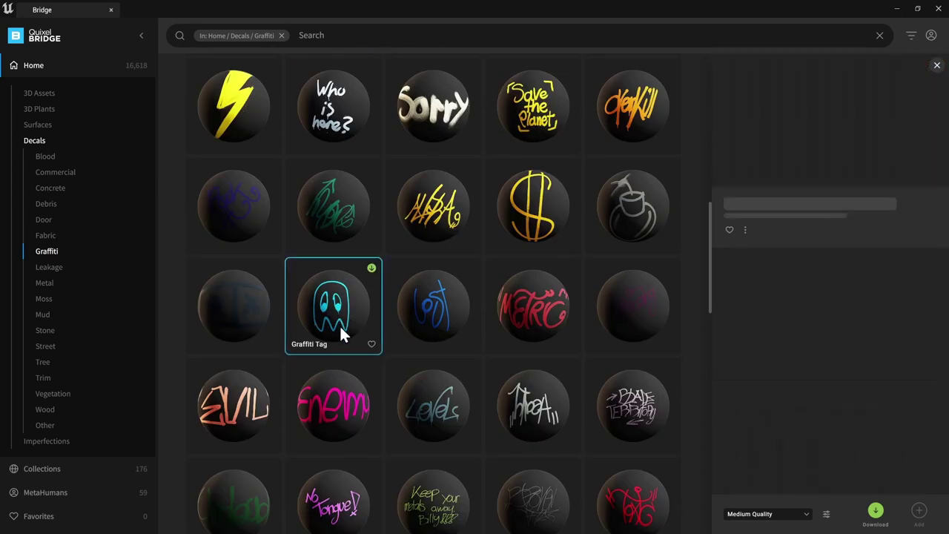
pyautogui.click(876, 512)
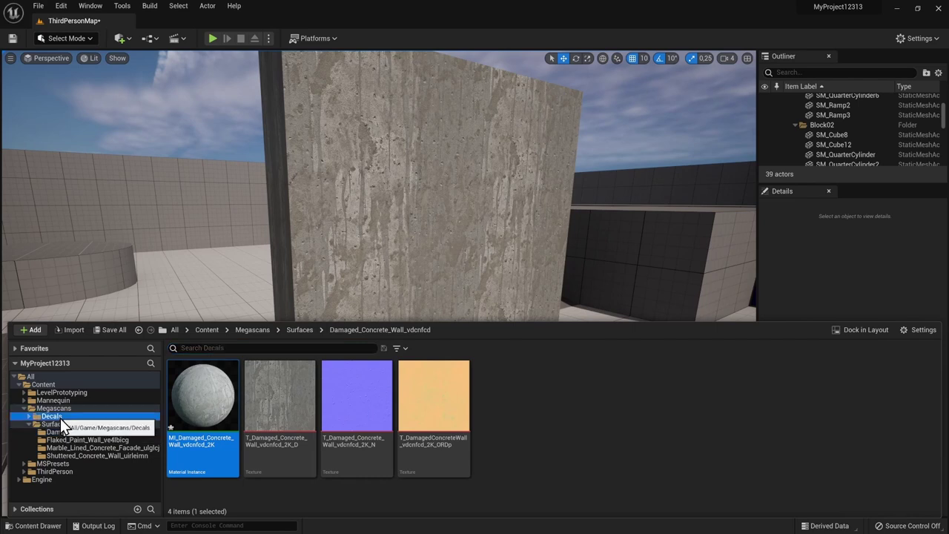
# - Drag MI_Graffiti_Tag_vkziaagl_2K from Megascans > Decals > Graffiti_Tag_vkziaagl onto the concrete wall
pyautogui.click(60, 417)
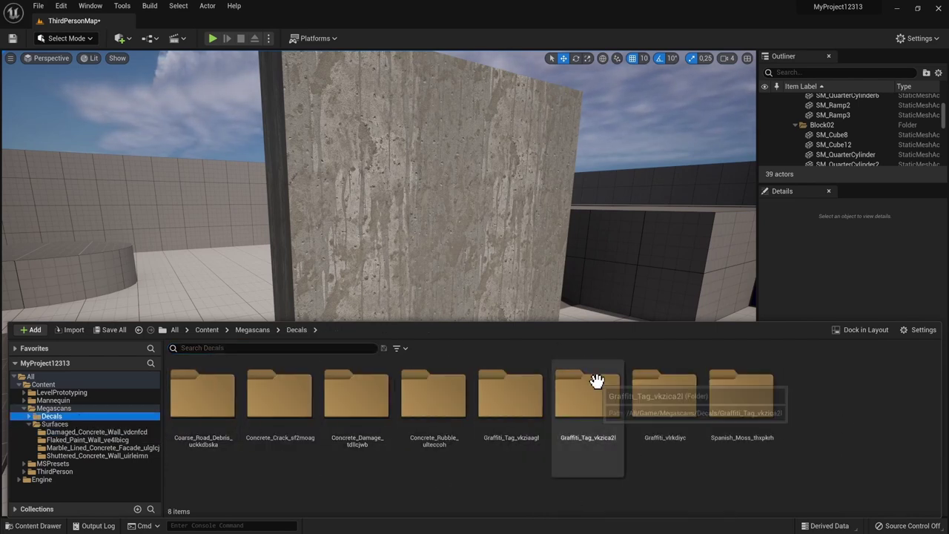
pyautogui.doubleClick(517, 397)
pyautogui.click(208, 406)
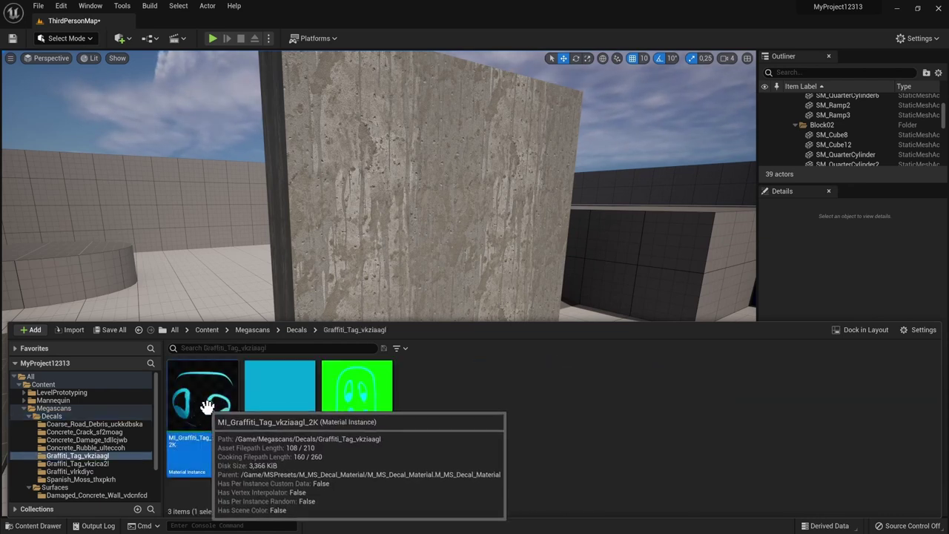
pyautogui.moveTo(207, 406); pyautogui.dragTo(446, 215)
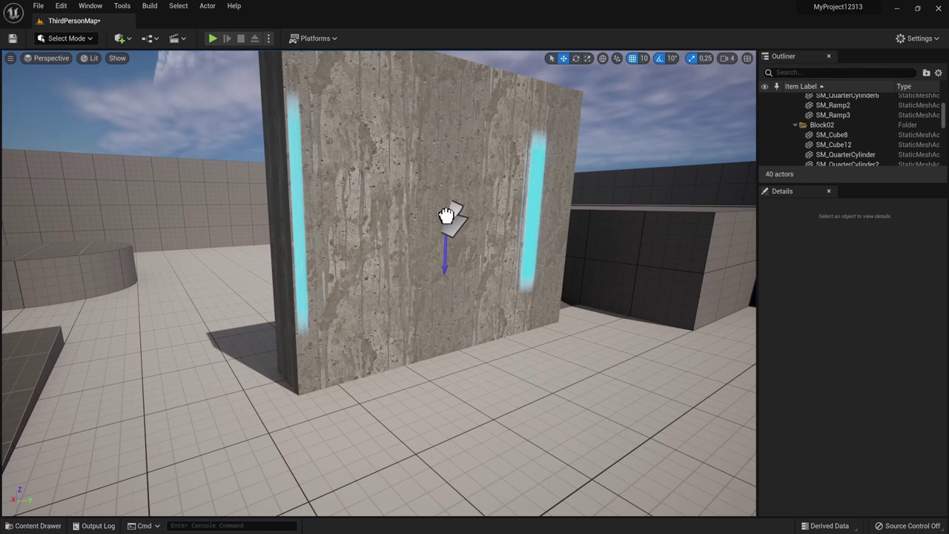
pyautogui.hotkey('ctrl', 'space')
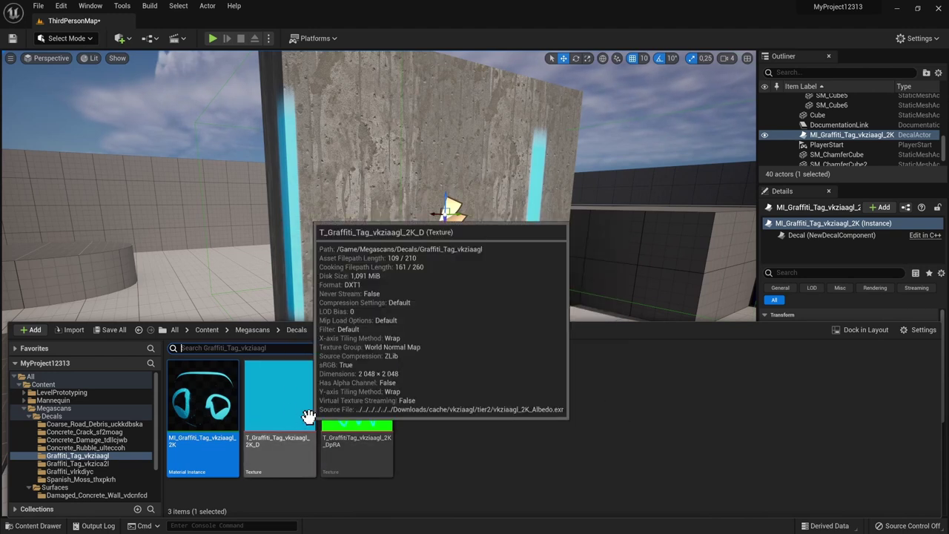
# - Rotate the ghost graffiti decal 90° so it stands upright on the wall
pyautogui.moveTo(385, 222)
pyautogui.mouseDown(button='right')
pyautogui.moveTo(430, 222)
pyautogui.moveTo(440, 192)
pyautogui.mouseUp(button='right')
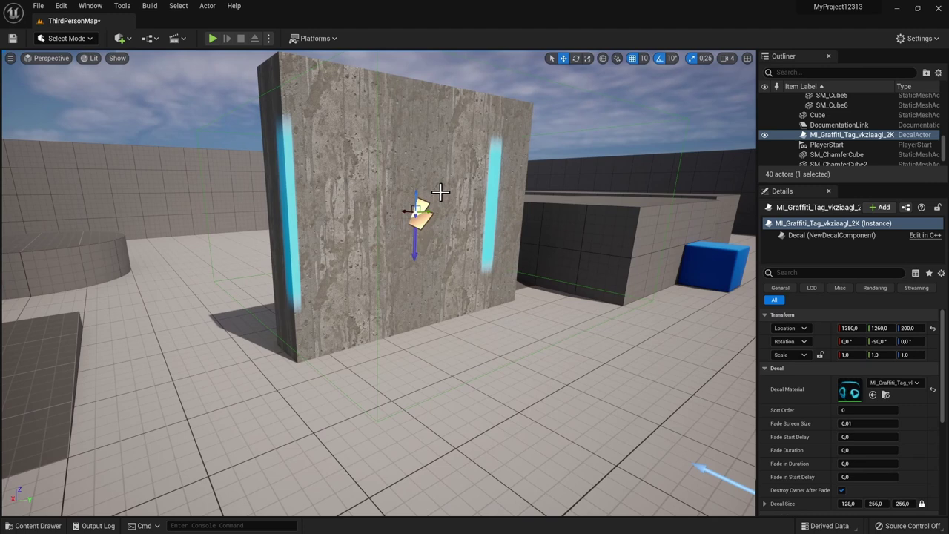
pyautogui.press('e')
pyautogui.moveTo(434, 189); pyautogui.dragTo(403, 163)
pyautogui.moveTo(403, 163)
pyautogui.mouseDown(button='right')
pyautogui.moveTo(453, 170)
pyautogui.moveTo(370, 197)
pyautogui.mouseUp(button='right')
pyautogui.moveTo(386, 223); pyautogui.dragTo(424, 293)
pyautogui.moveTo(424, 293); pyautogui.dragTo(444, 291, button='right')
# - Shrink the ghost decal to about 42 × 84 × 84 and move it up-left
pyautogui.scroll(-3, 786, 382)
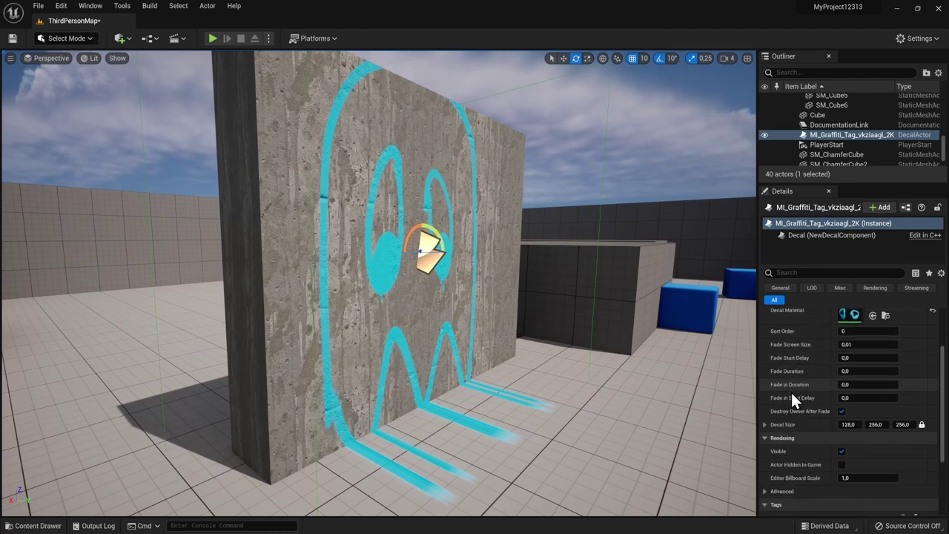
pyautogui.scroll(-1, 790, 393)
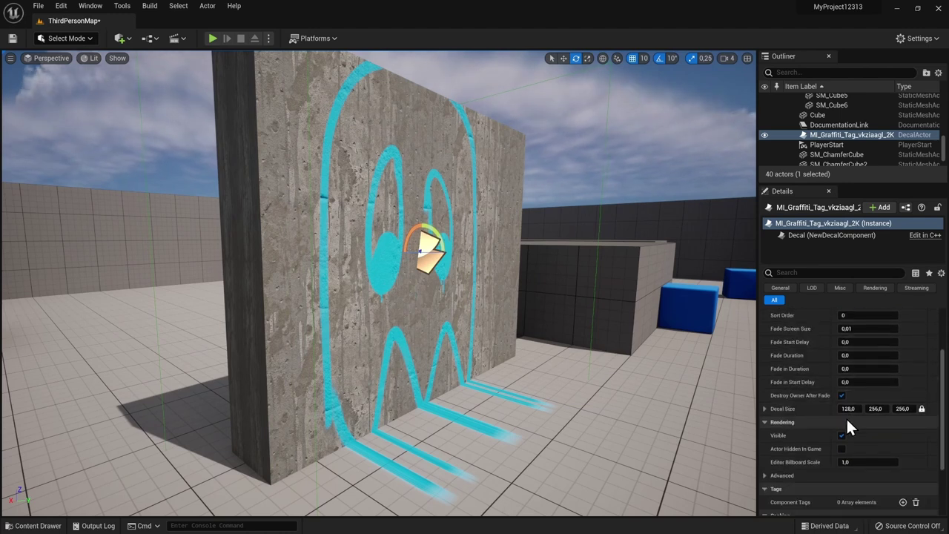
pyautogui.moveTo(847, 409)
pyautogui.mouseDown()
pyautogui.moveTo(808, 409)
pyautogui.moveTo(853, 408)
pyautogui.mouseUp()
pyautogui.press('f')
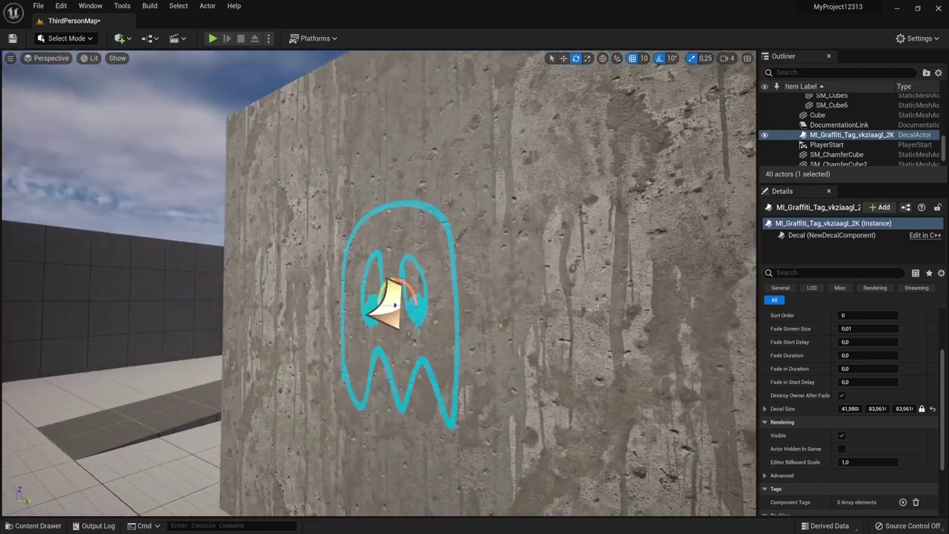
pyautogui.moveTo(395, 304)
pyautogui.keyDown('alt'); pyautogui.mouseDown()
pyautogui.moveTo(579, 279)
pyautogui.moveTo(337, 275)
pyautogui.moveTo(337, 157)
pyautogui.moveTo(339, 181)
pyautogui.moveTo(355, 186)
pyautogui.mouseUp(); pyautogui.keyUp('alt')
pyautogui.press('w')
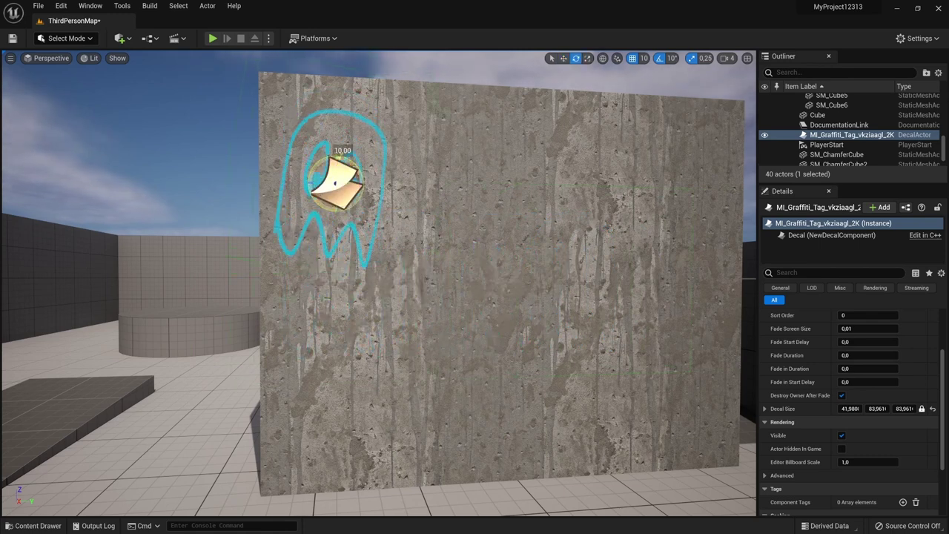
pyautogui.moveTo(401, 230); pyautogui.dragTo(462, 283)
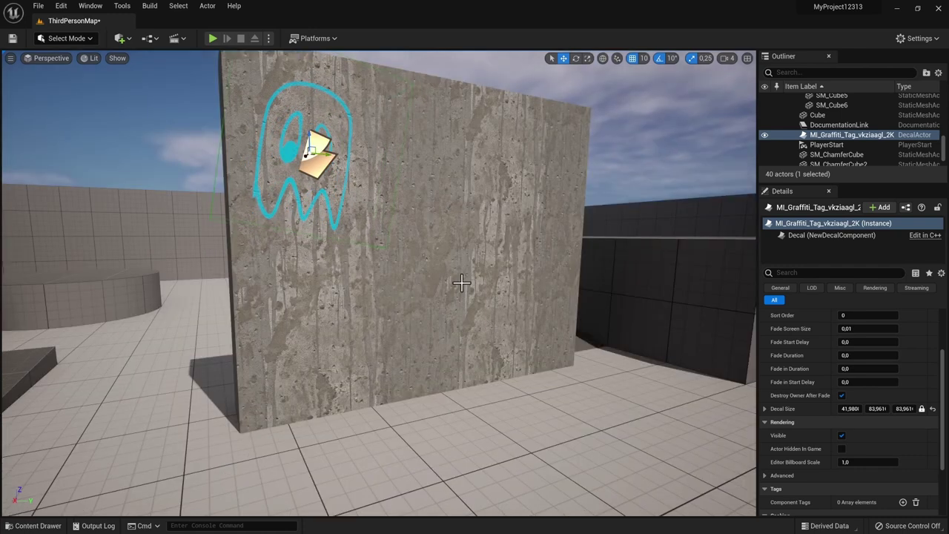
pyautogui.hotkey('ctrl', 'space')
# - Place MI_Graffiti_vlrkdiyc_2K from Decals > Graffiti_vlrkdiyc on the wall and rotate it 90°
pyautogui.click(52, 416)
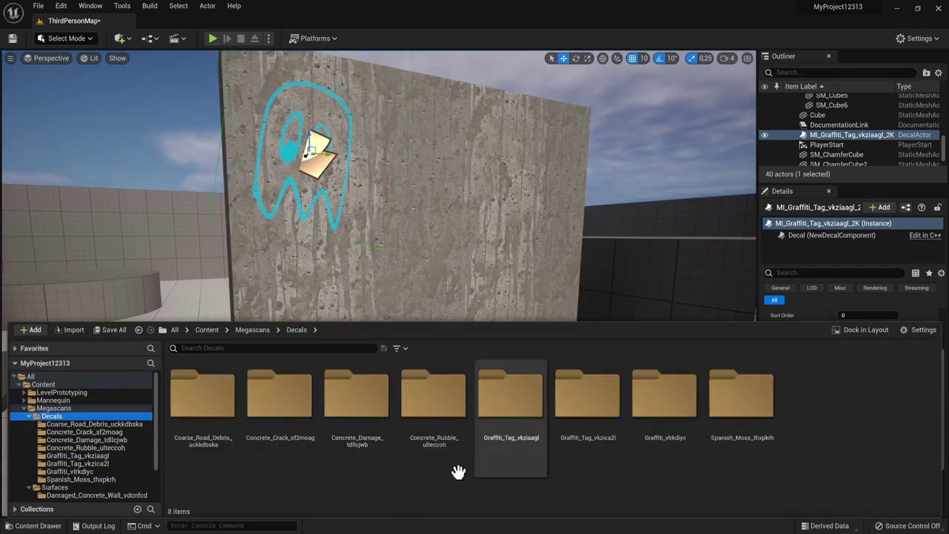
pyautogui.doubleClick(662, 421)
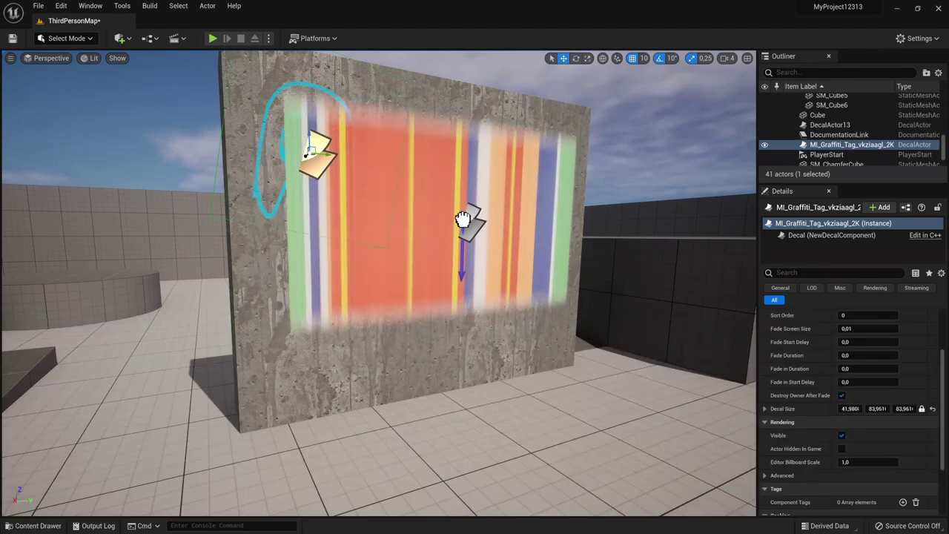
pyautogui.moveTo(204, 411); pyautogui.dragTo(471, 226)
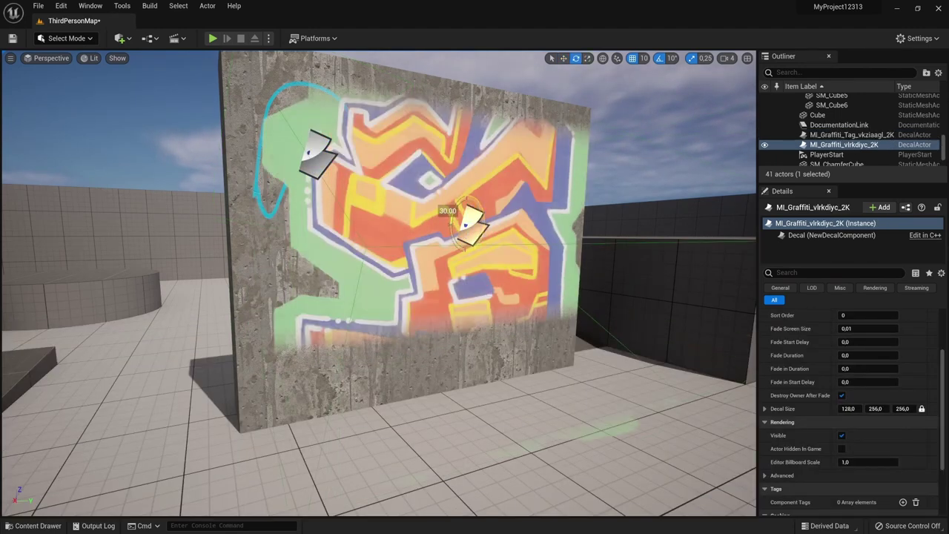
pyautogui.moveTo(469, 201)
pyautogui.mouseDown()
pyautogui.moveTo(504, 208)
pyautogui.moveTo(511, 222)
pyautogui.mouseUp()
# - Shrink the new graffiti decal and move it right of the ghost
pyautogui.press('f')
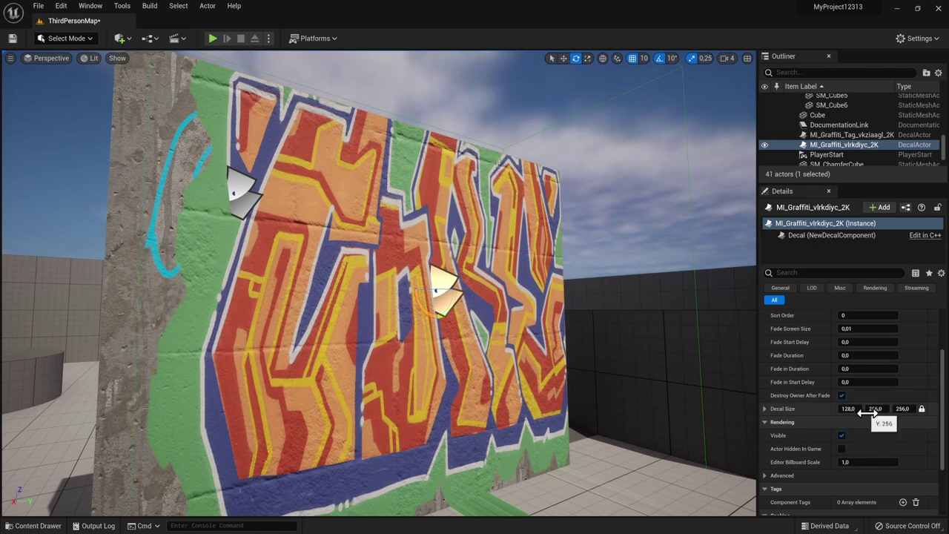
pyautogui.moveTo(850, 408)
pyautogui.mouseDown()
pyautogui.moveTo(808, 408)
pyautogui.moveTo(890, 409)
pyautogui.mouseUp()
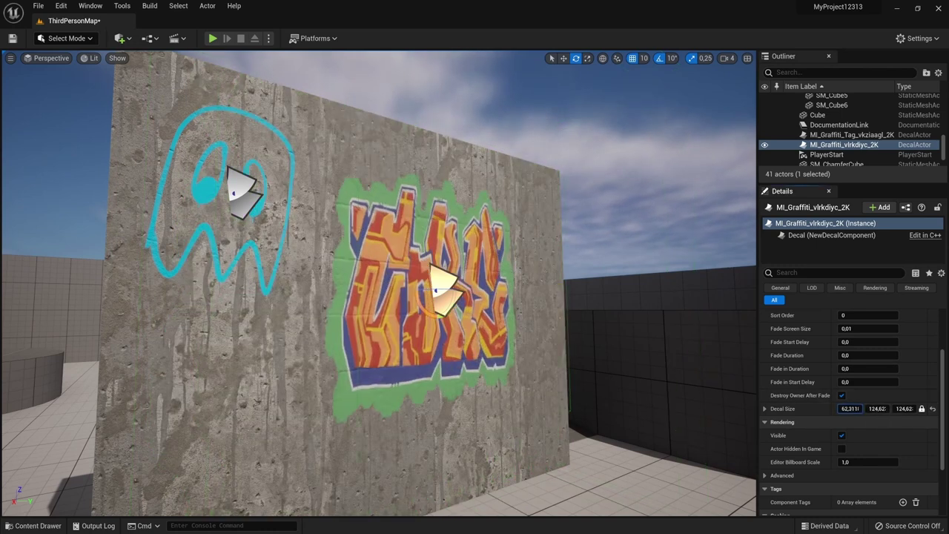
pyautogui.press('w')
pyautogui.moveTo(448, 291); pyautogui.dragTo(491, 266)
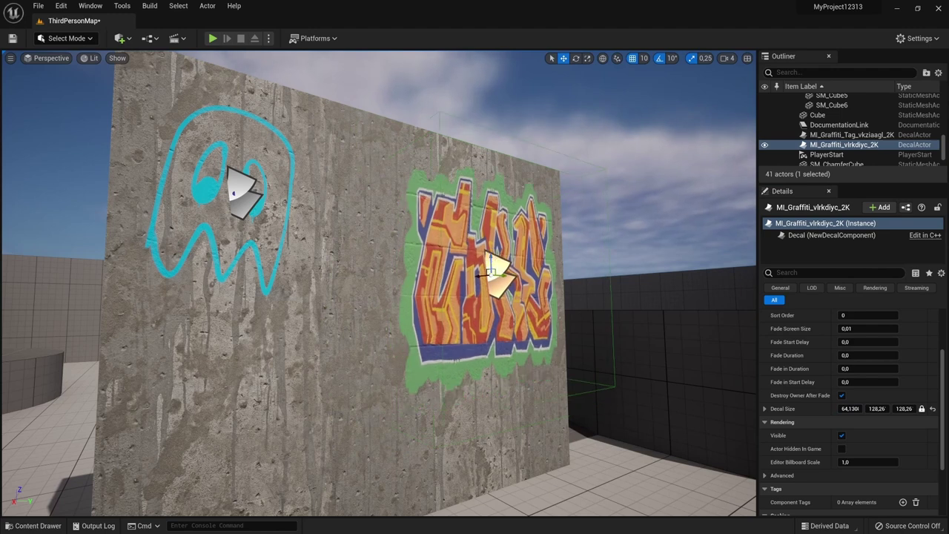
pyautogui.press('f')
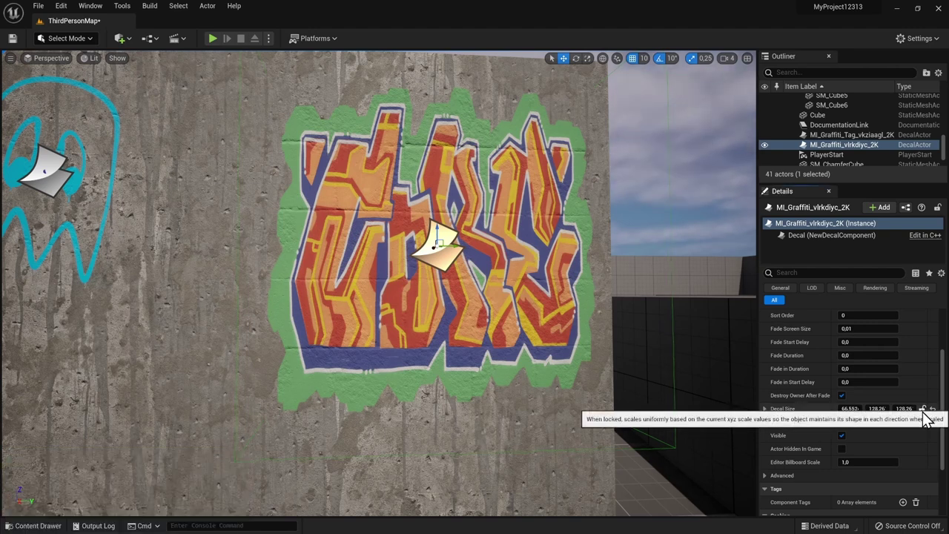
# - Resize the graffiti with locked proportions to about 93.85 × 112.17 × 180.87 and shift it down-left
pyautogui.moveTo(877, 408)
pyautogui.mouseDown()
pyautogui.moveTo(897, 409)
pyautogui.moveTo(820, 404)
pyautogui.mouseUp()
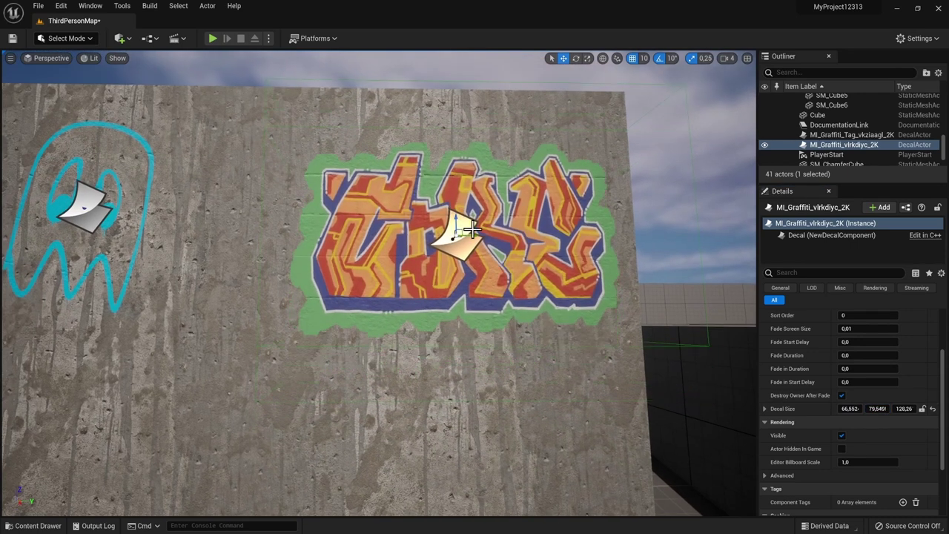
pyautogui.moveTo(445, 296)
pyautogui.mouseDown(button='right')
pyautogui.moveTo(356, 297)
pyautogui.moveTo(356, 282)
pyautogui.mouseUp(button='right')
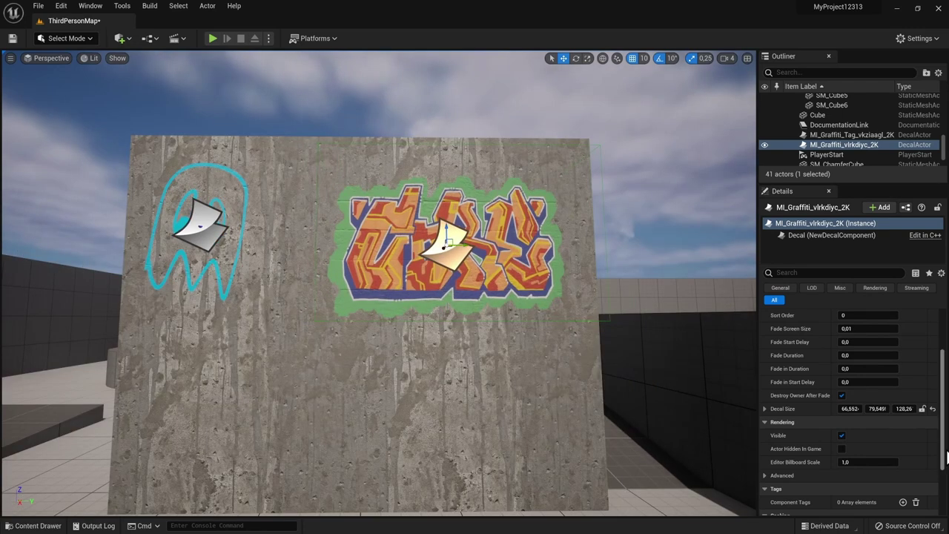
pyautogui.click(922, 408)
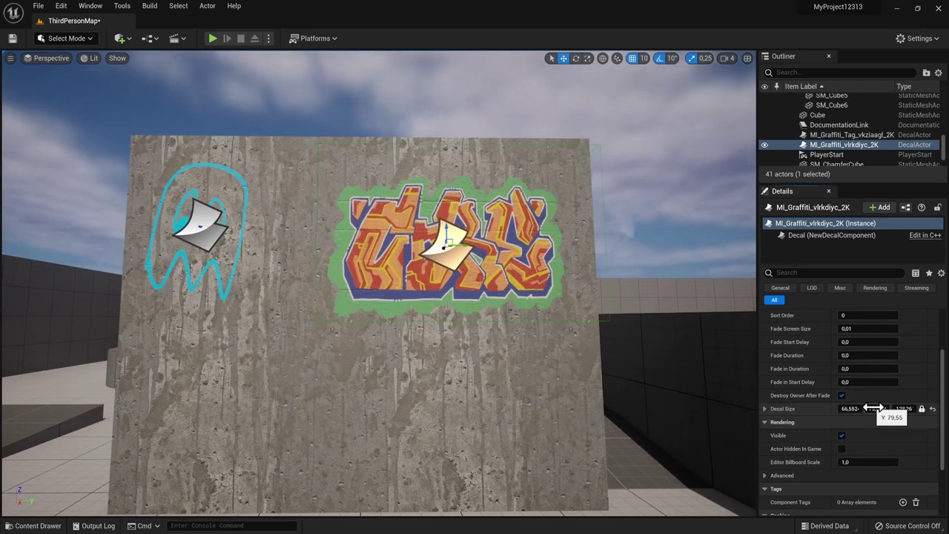
pyautogui.moveTo(877, 408)
pyautogui.mouseDown()
pyautogui.moveTo(912, 409)
pyautogui.moveTo(868, 408)
pyautogui.mouseUp()
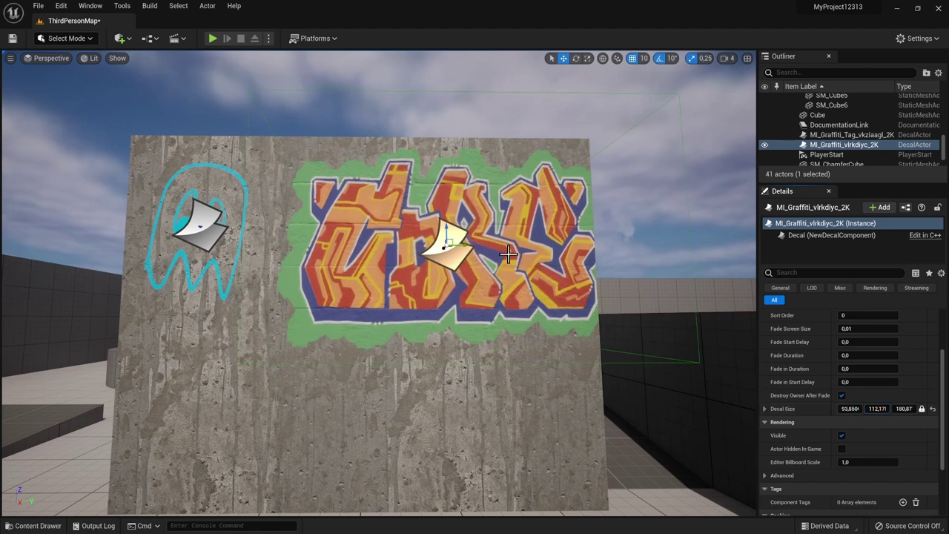
pyautogui.moveTo(461, 246)
pyautogui.mouseDown()
pyautogui.moveTo(421, 338)
pyautogui.moveTo(420, 252)
pyautogui.mouseUp()
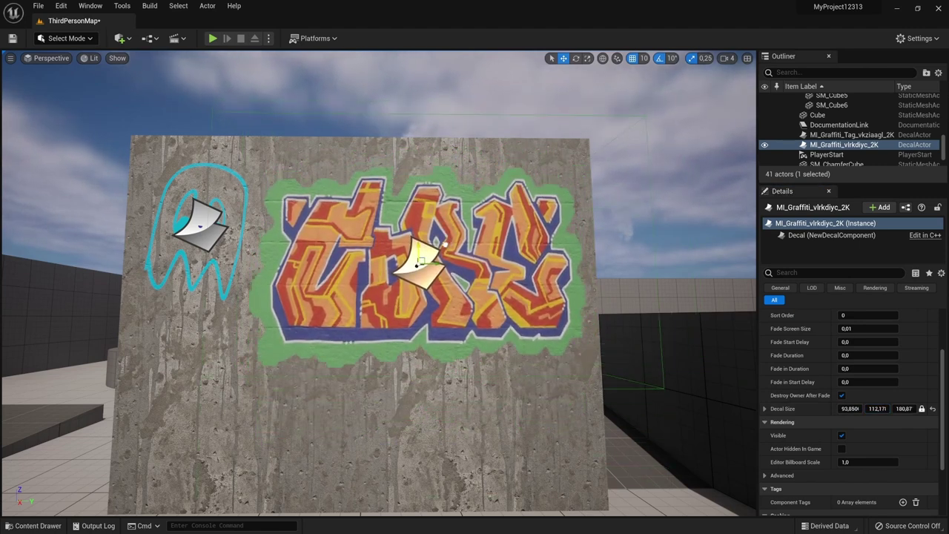
pyautogui.scroll(-2, 420, 252)
pyautogui.moveTo(415, 288); pyautogui.dragTo(414, 287, button='right')
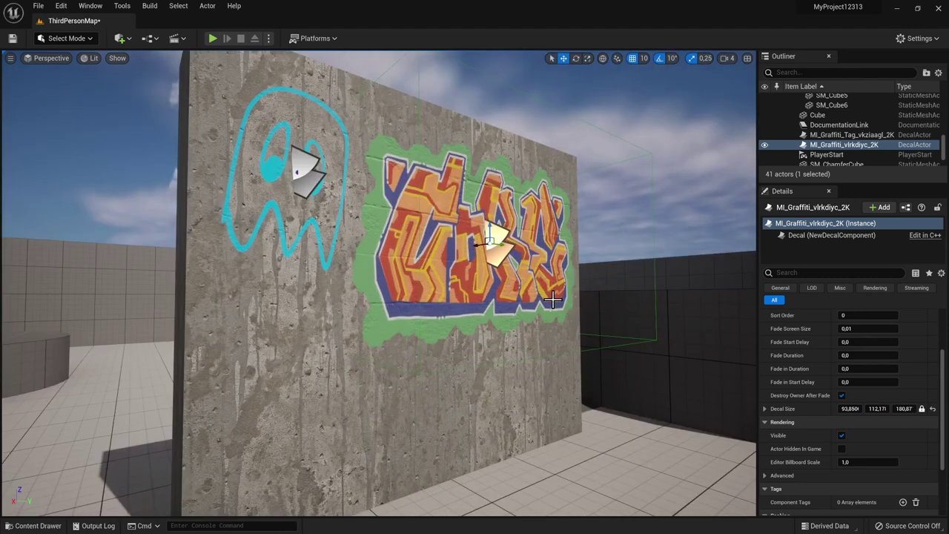
pyautogui.click(125, 38)
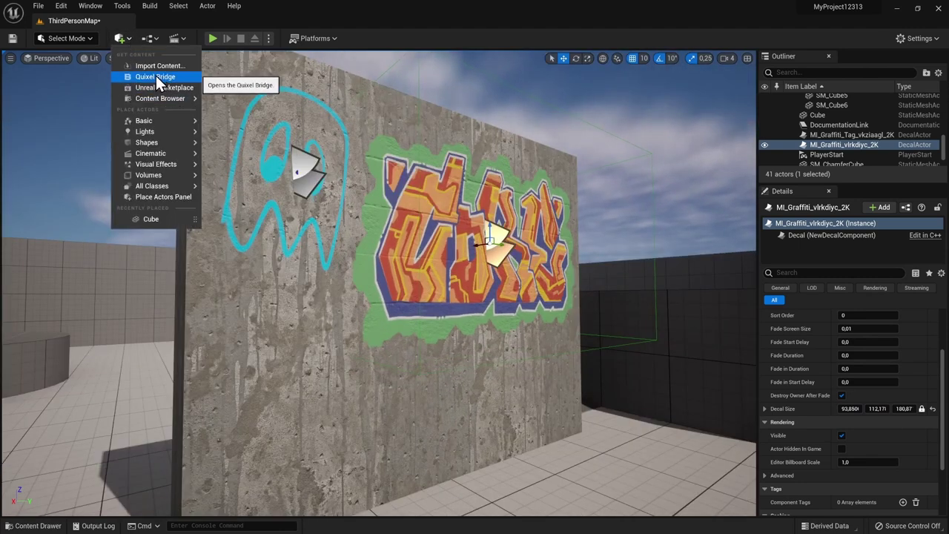
pyautogui.moveTo(159, 98)
pyautogui.moveTo(534, 288); pyautogui.dragTo(529, 289, button='right')
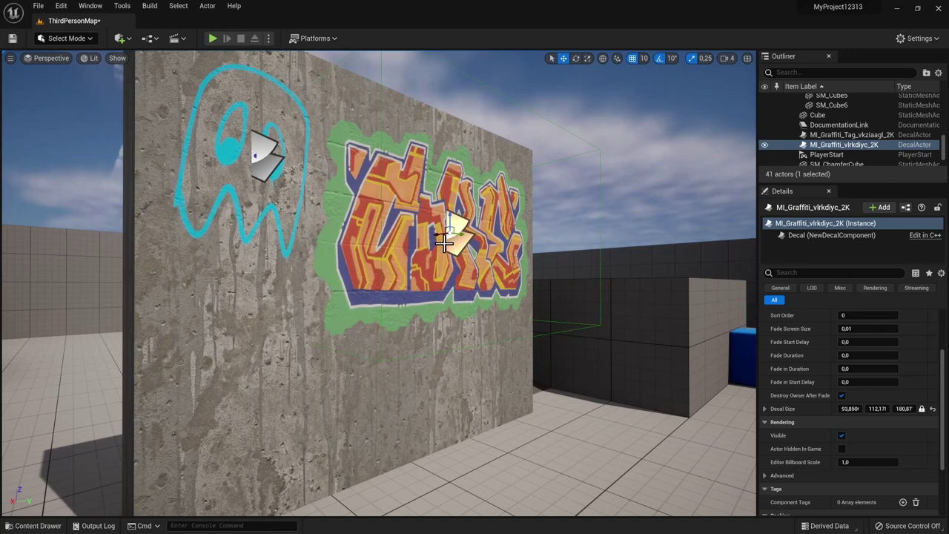
pyautogui.moveTo(444, 242); pyautogui.dragTo(444, 243, button='right')
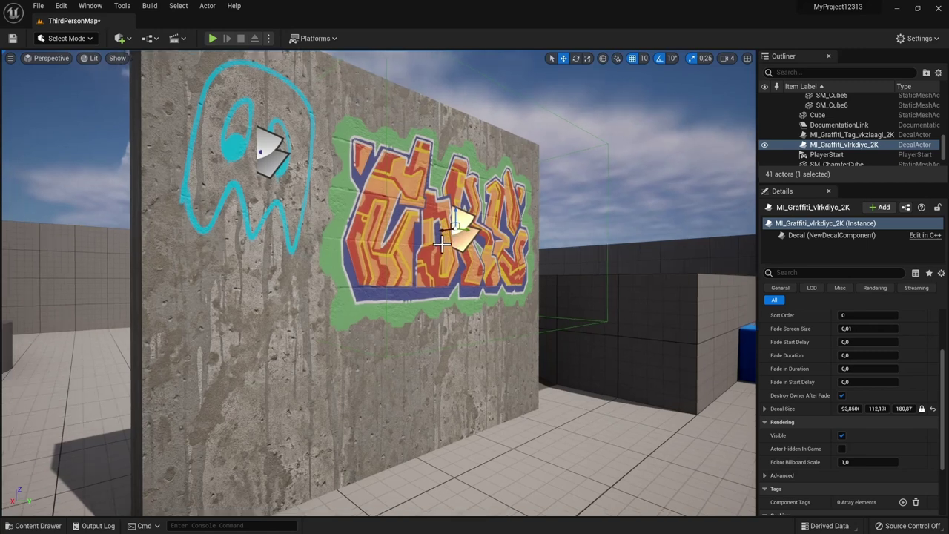
# - Open MI_Graffiti_vlrkdiyc_2K in a narrowed editor window beside a close-up viewport of the graffiti
pyautogui.hotkey('ctrl', 'b')
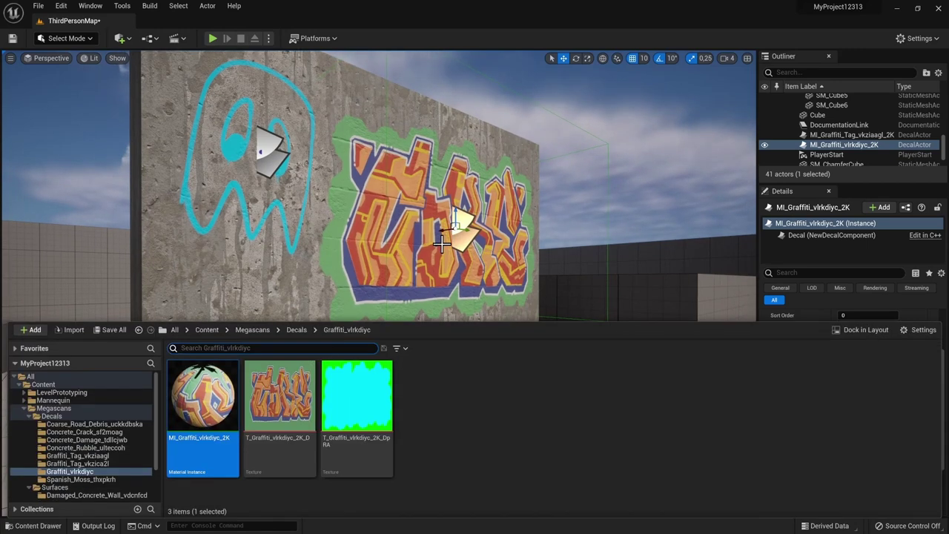
pyautogui.hotkey('ctrl', 'b')
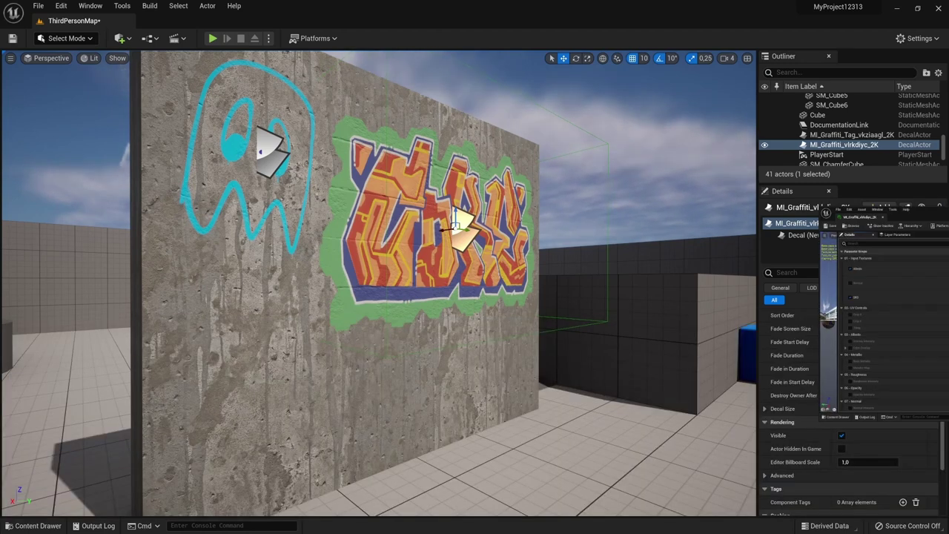
pyautogui.hotkey('ctrl', 'e')
pyautogui.moveTo(387, 13); pyautogui.dragTo(615, 76)
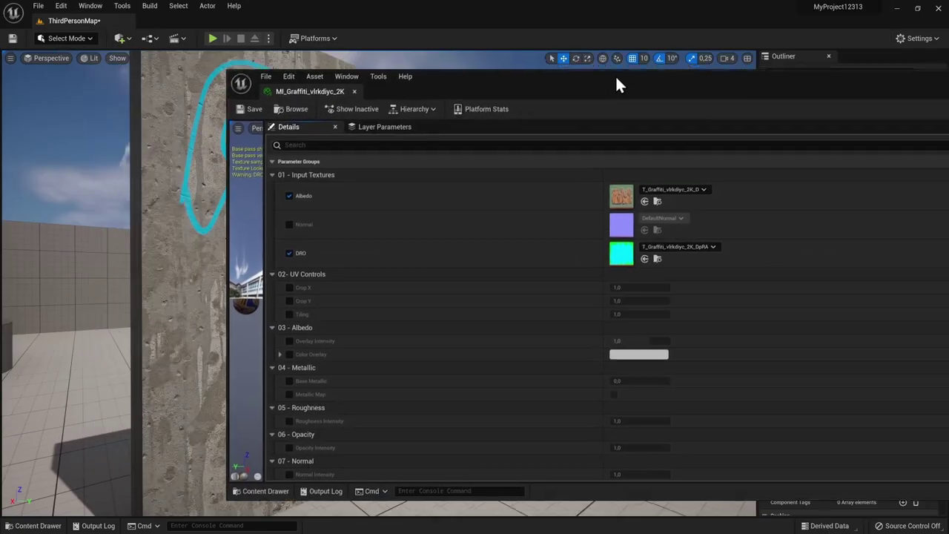
pyautogui.moveTo(224, 200); pyautogui.dragTo(600, 218)
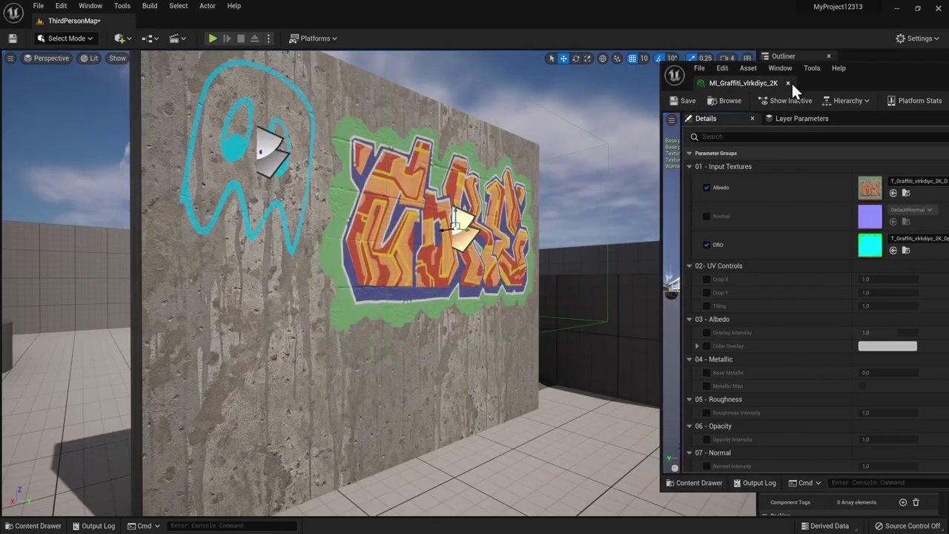
pyautogui.moveTo(861, 64); pyautogui.dragTo(776, 48)
pyautogui.moveTo(445, 223); pyautogui.dragTo(404, 270, button='right')
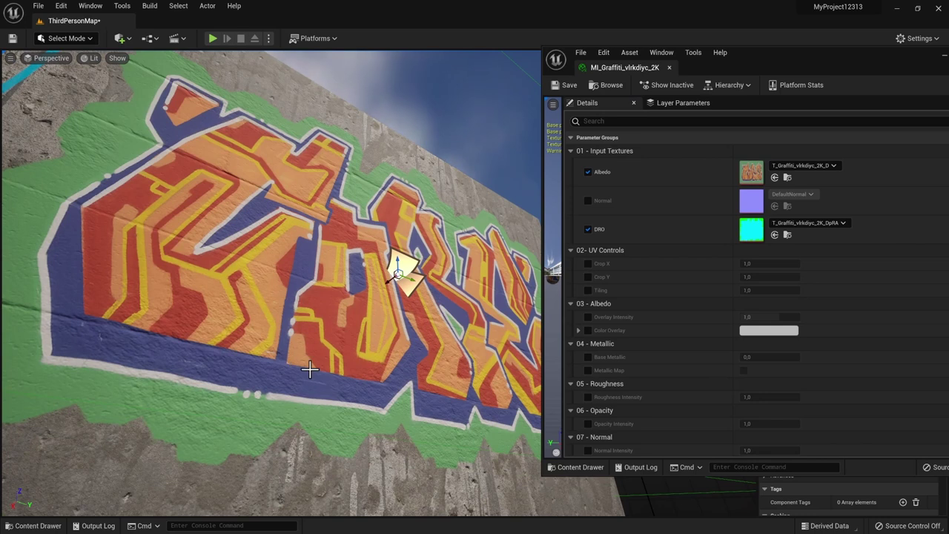
pyautogui.scroll(-2, 612, 256)
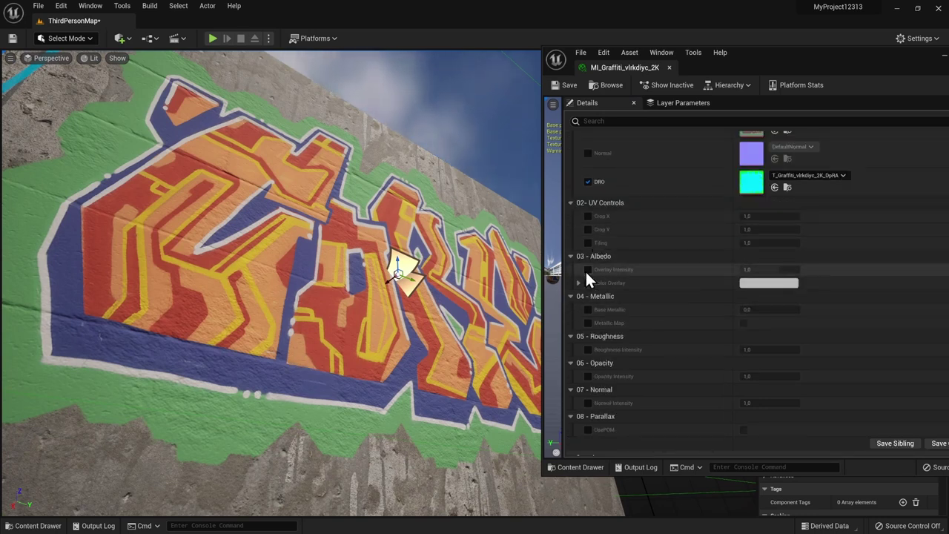
# - Enable Overlay Intensity and Color Overlay, tinting the graffiti magenta-pink
pyautogui.click(587, 270)
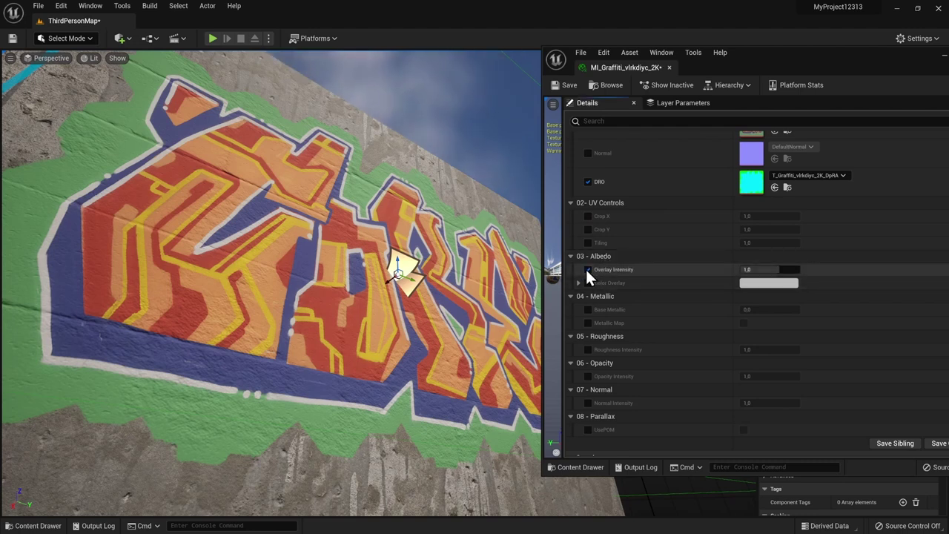
pyautogui.click(587, 282)
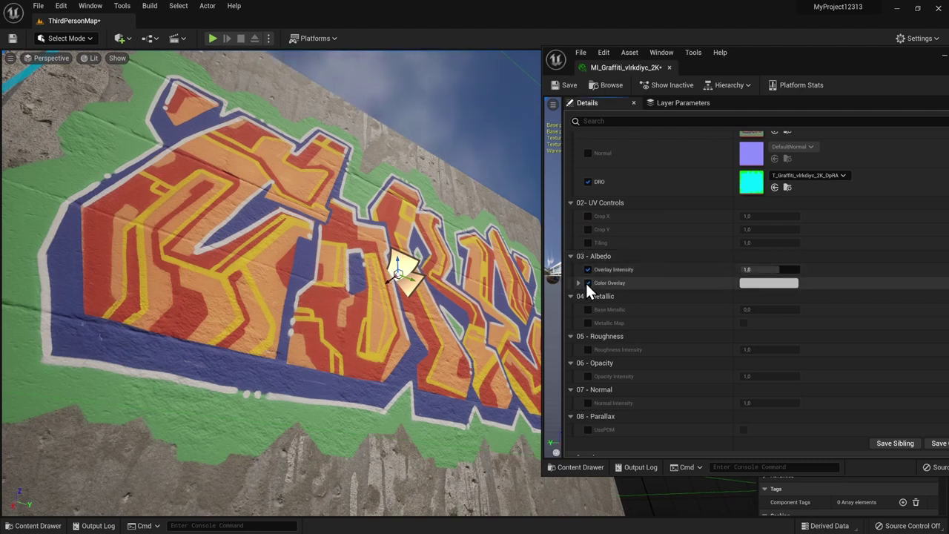
pyautogui.click(763, 284)
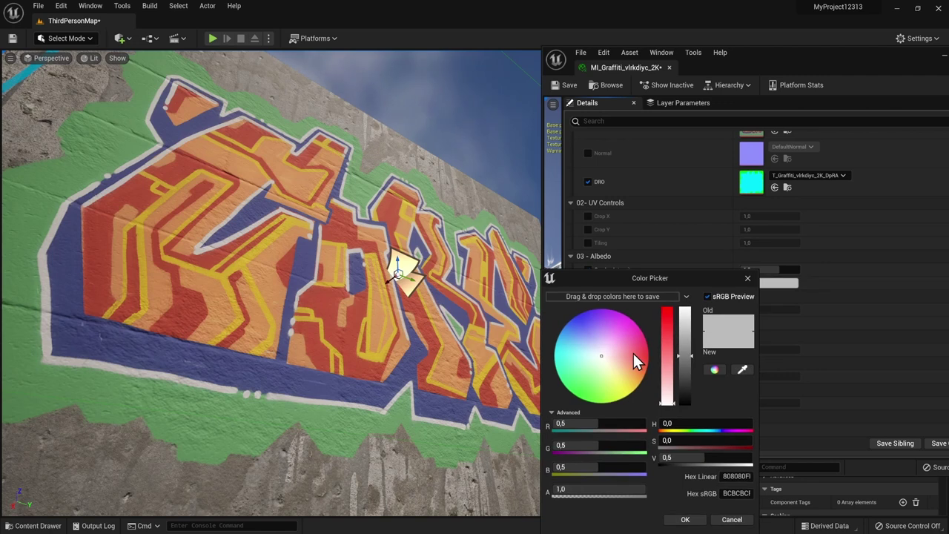
pyautogui.moveTo(633, 353); pyautogui.dragTo(637, 341)
pyautogui.click(758, 276)
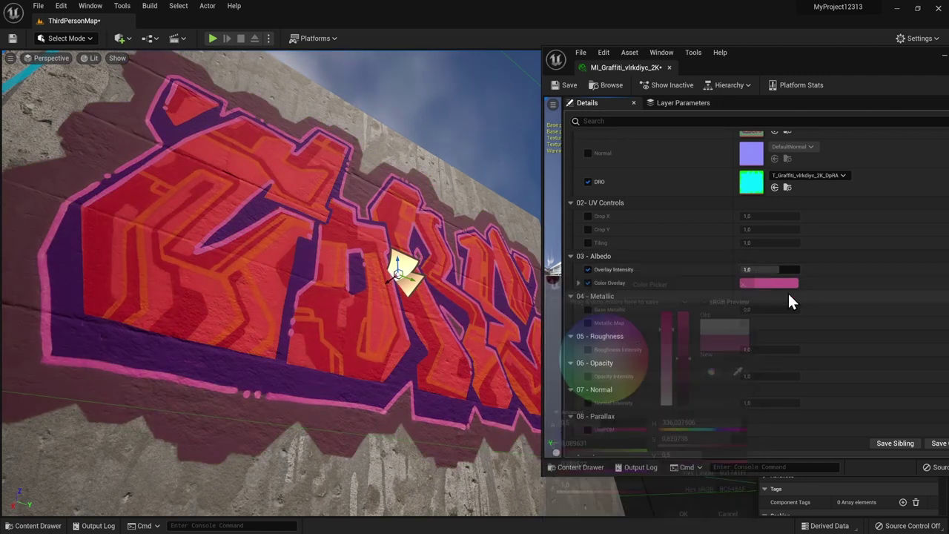
pyautogui.moveTo(767, 269)
pyautogui.mouseDown()
pyautogui.moveTo(790, 269)
pyautogui.moveTo(760, 269)
pyautogui.mouseUp()
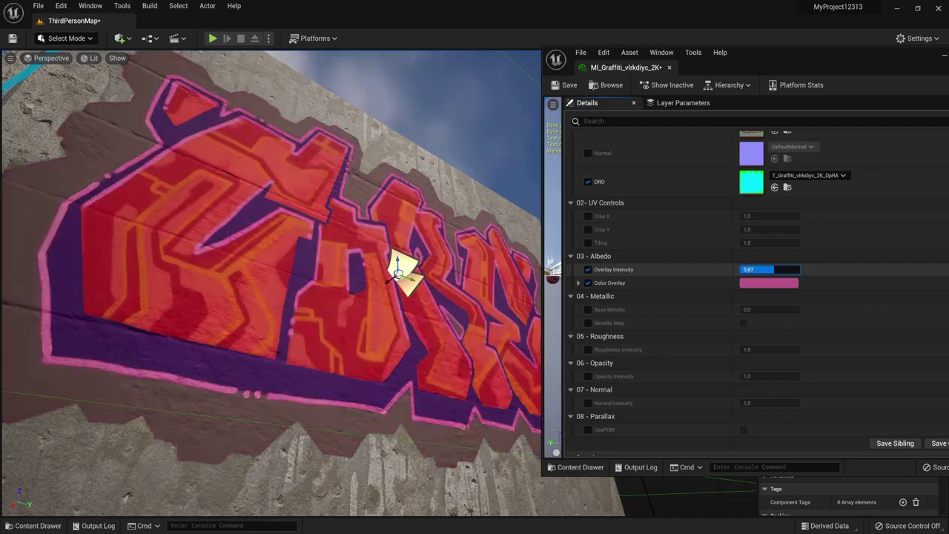
# - Disable the overlay, try a higher Base Metallic, then disable the metallic override too
pyautogui.click(588, 270)
pyautogui.click(588, 309)
pyautogui.moveTo(750, 309); pyautogui.dragTo(771, 309)
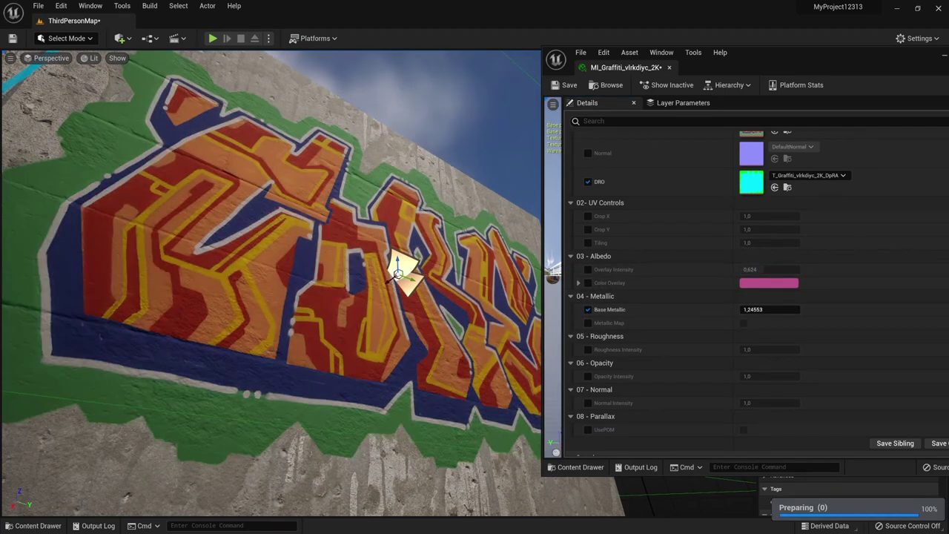
pyautogui.moveTo(270, 282)
pyautogui.mouseDown(button='right')
pyautogui.moveTo(244, 297)
pyautogui.moveTo(252, 293)
pyautogui.mouseUp(button='right')
pyautogui.click(588, 309)
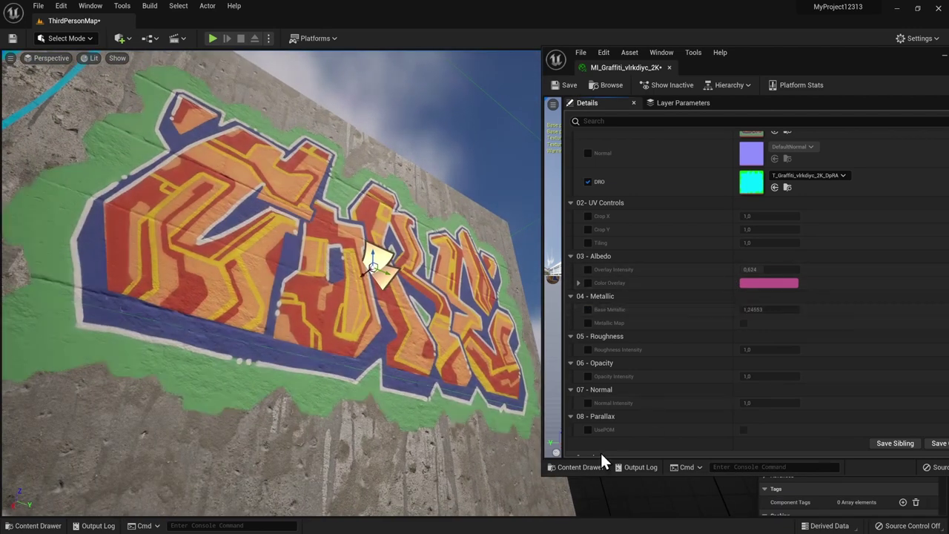
# - Try lower and higher Roughness Intensity, ending around 0,7, then turn its override off
pyautogui.click(588, 349)
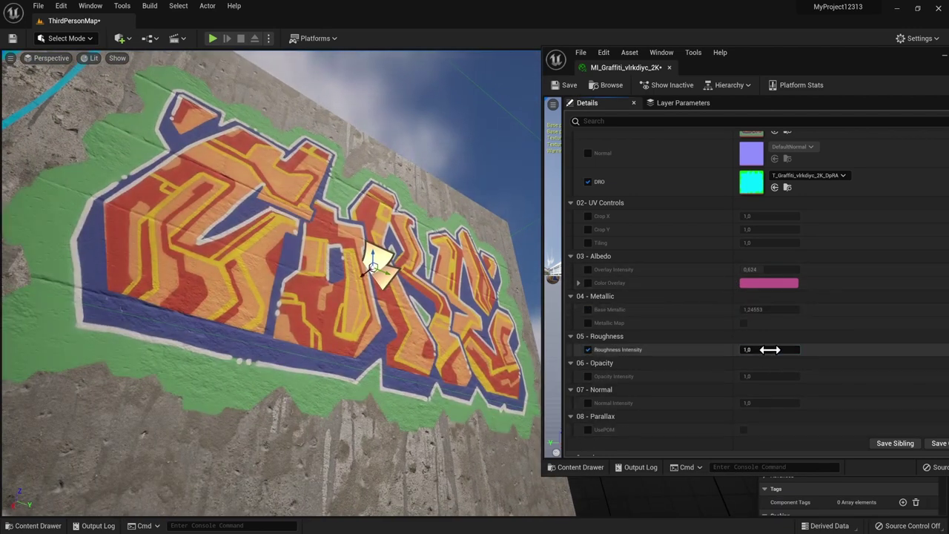
pyautogui.moveTo(770, 349); pyautogui.dragTo(749, 350)
pyautogui.moveTo(297, 296); pyautogui.dragTo(304, 292, button='right')
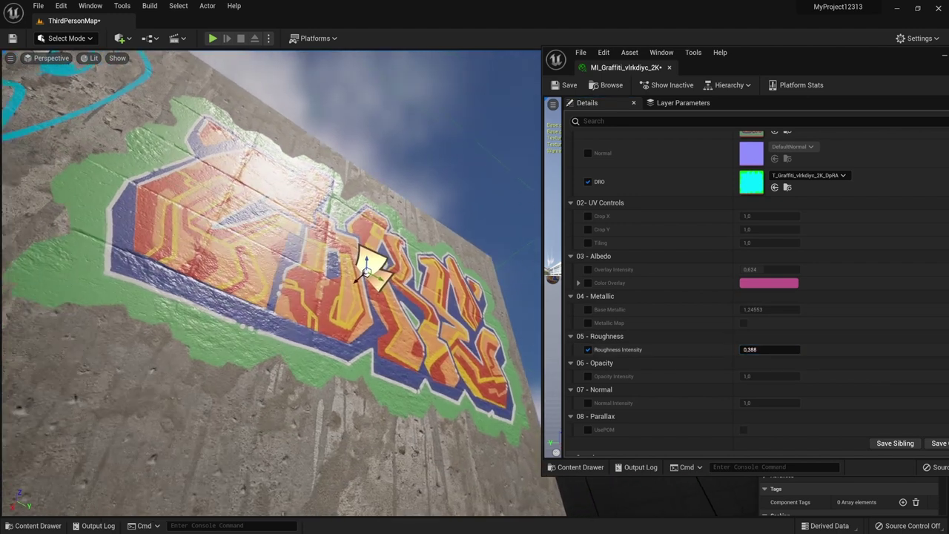
pyautogui.moveTo(363, 346); pyautogui.dragTo(371, 346, button='right')
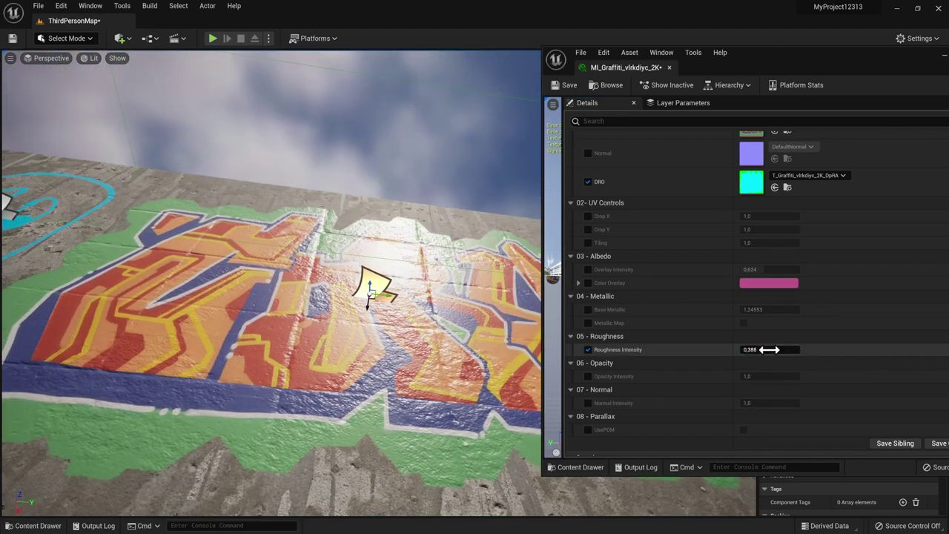
pyautogui.moveTo(769, 349); pyautogui.dragTo(786, 349)
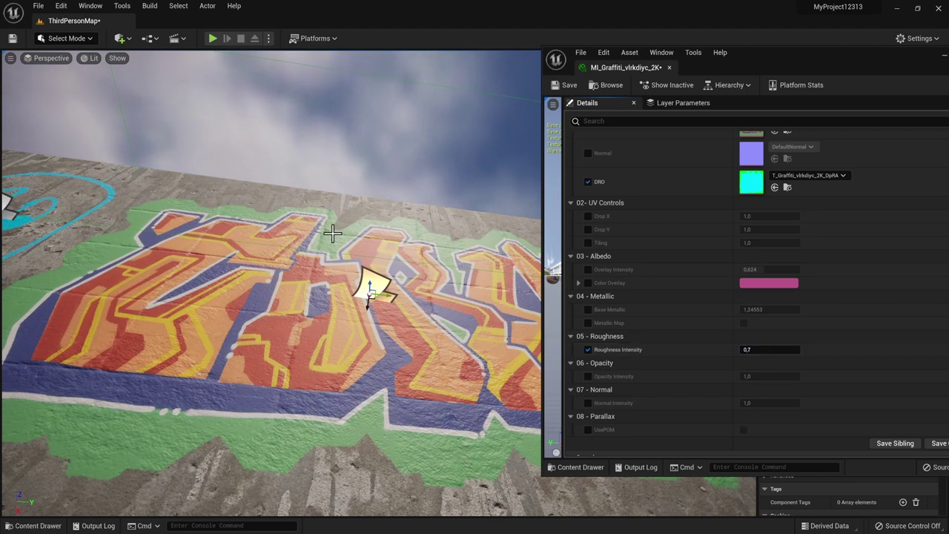
pyautogui.moveTo(328, 234)
pyautogui.mouseDown(button='right')
pyautogui.moveTo(297, 233)
pyautogui.moveTo(311, 237)
pyautogui.mouseUp(button='right')
pyautogui.click(588, 349)
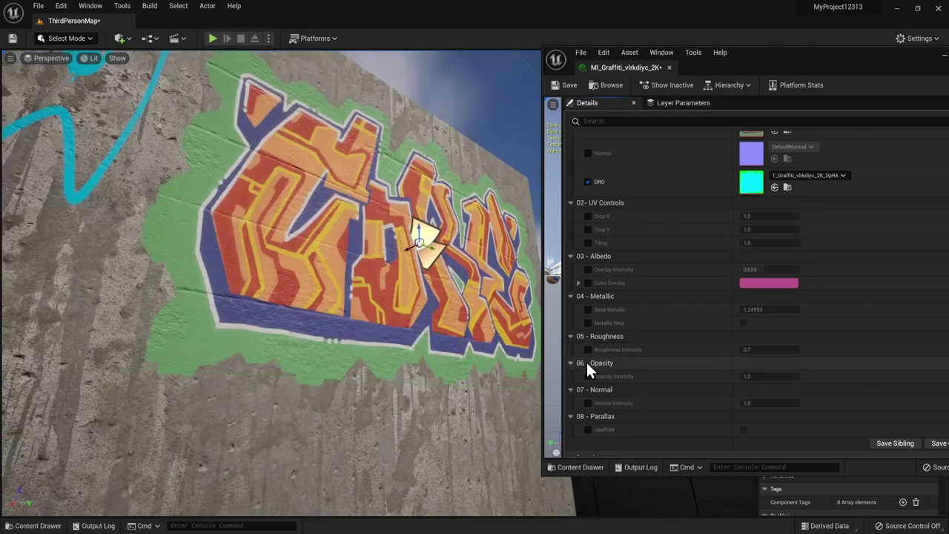
# - Try a lower Opacity Intensity, reset it to 1,0, and turn its override off
pyautogui.click(588, 376)
pyautogui.moveTo(770, 376); pyautogui.dragTo(752, 376)
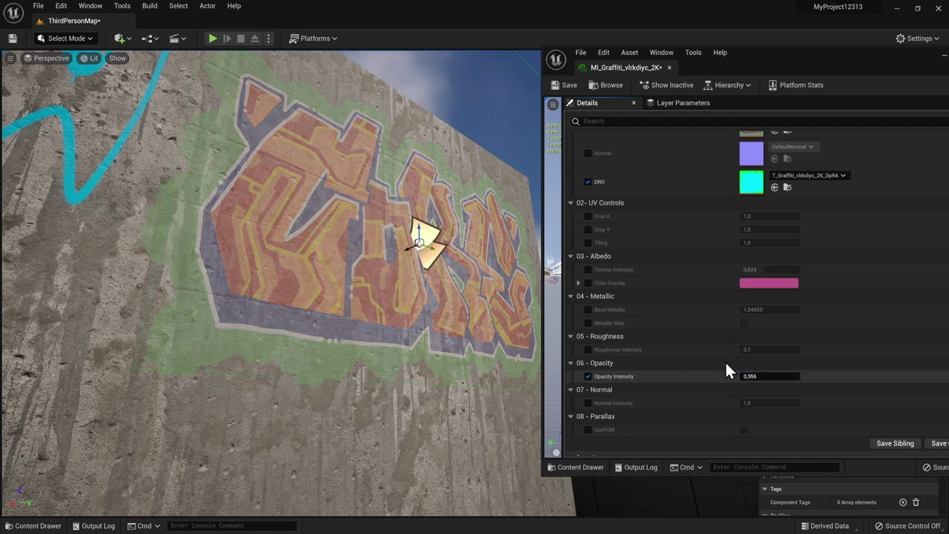
pyautogui.click(771, 376)
pyautogui.write('1')
pyautogui.press('Return')
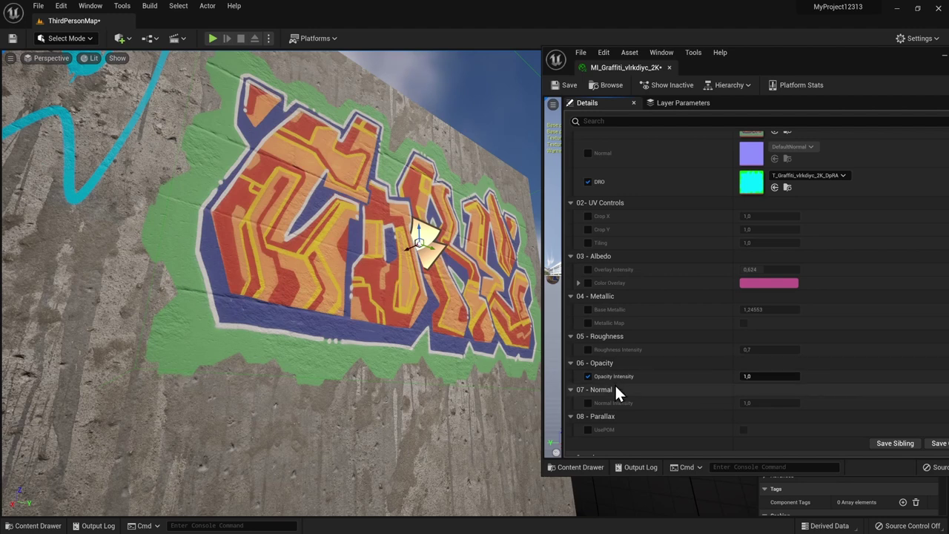
pyautogui.click(588, 376)
# - Enable Normal Intensity, try values 0 and 8, then restore it to 1,0
pyautogui.click(588, 403)
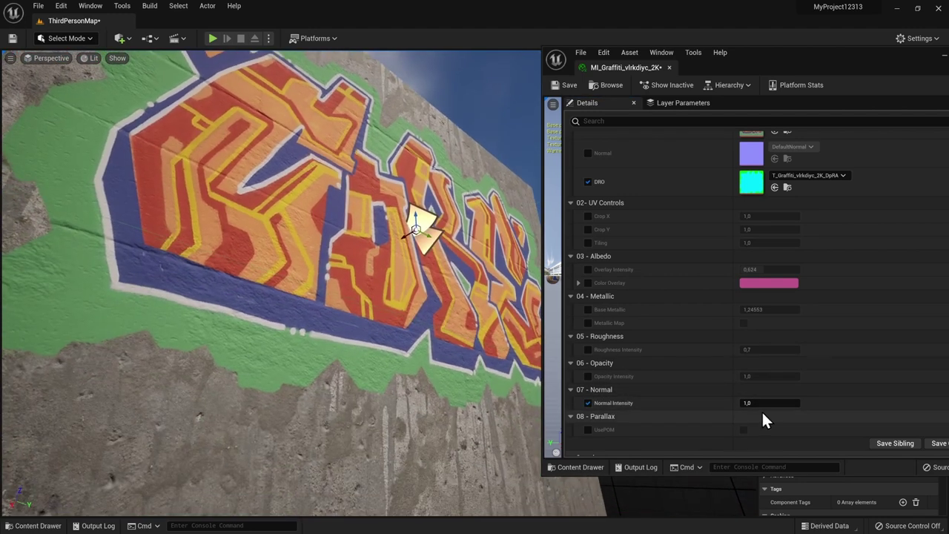
pyautogui.moveTo(771, 402); pyautogui.dragTo(785, 402)
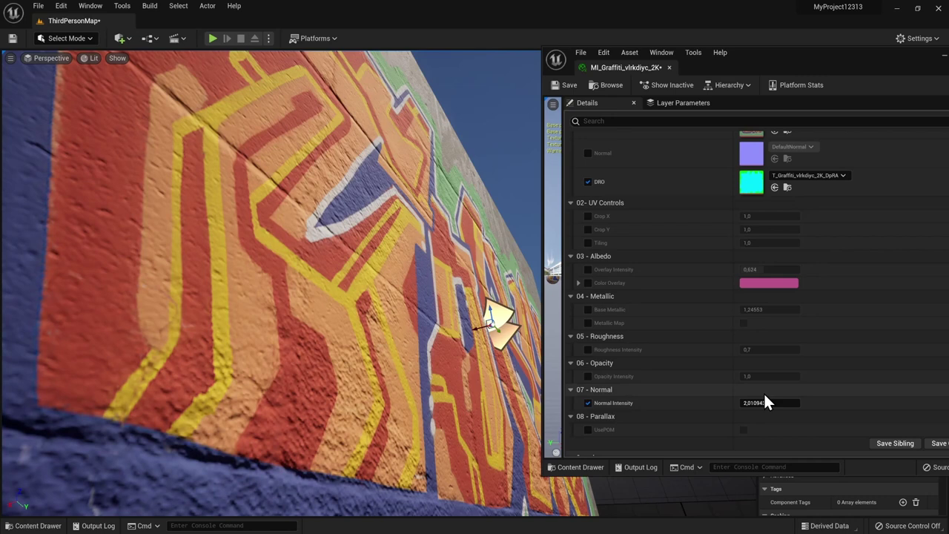
pyautogui.click(763, 401)
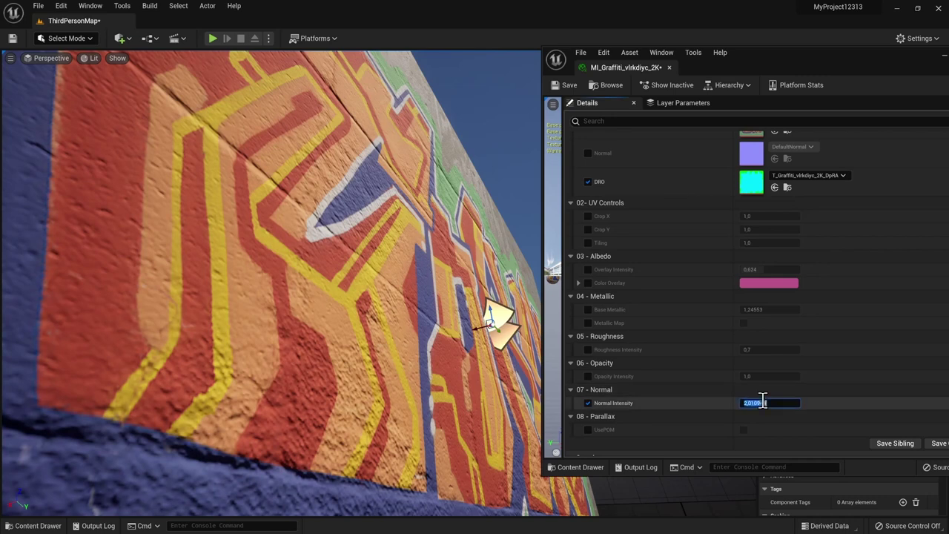
pyautogui.write('0')
pyautogui.press('Return')
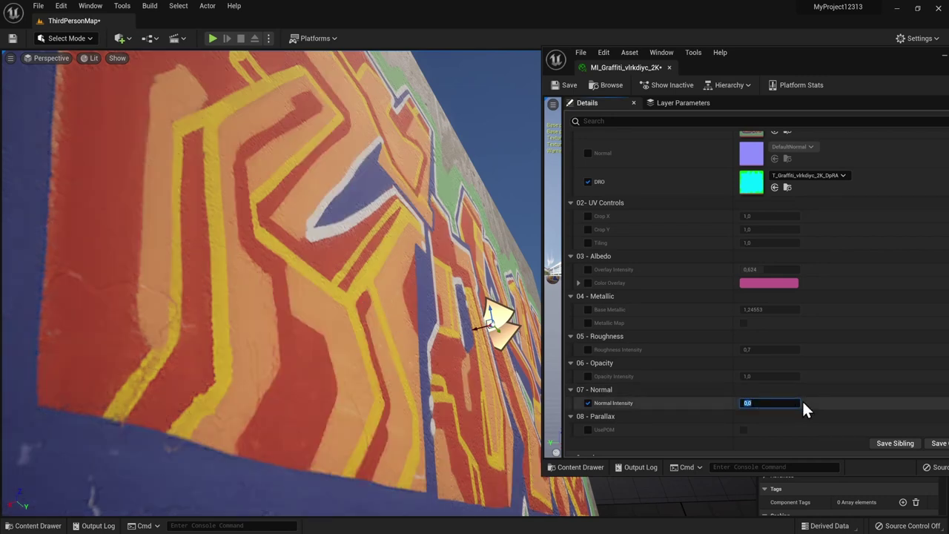
pyautogui.write('8')
pyautogui.press('Return')
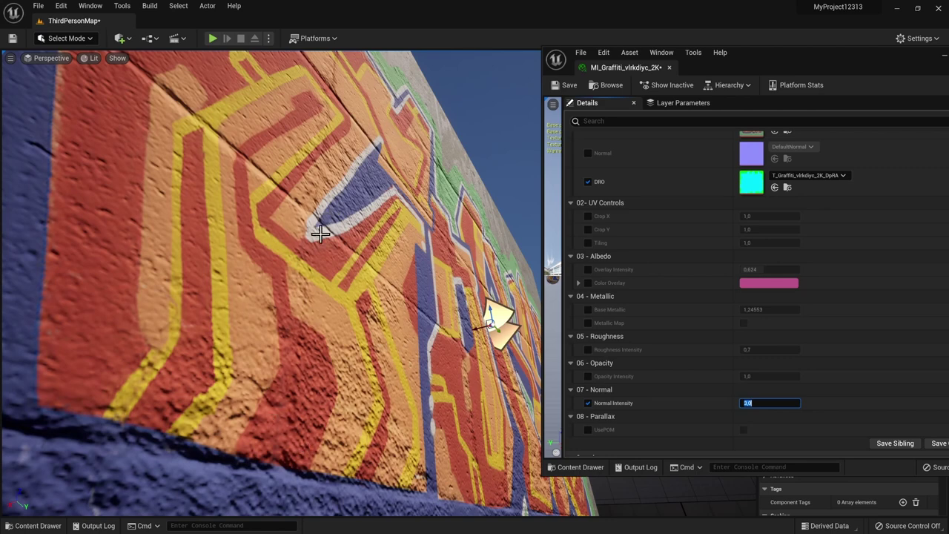
pyautogui.write('1')
pyautogui.press('Return')
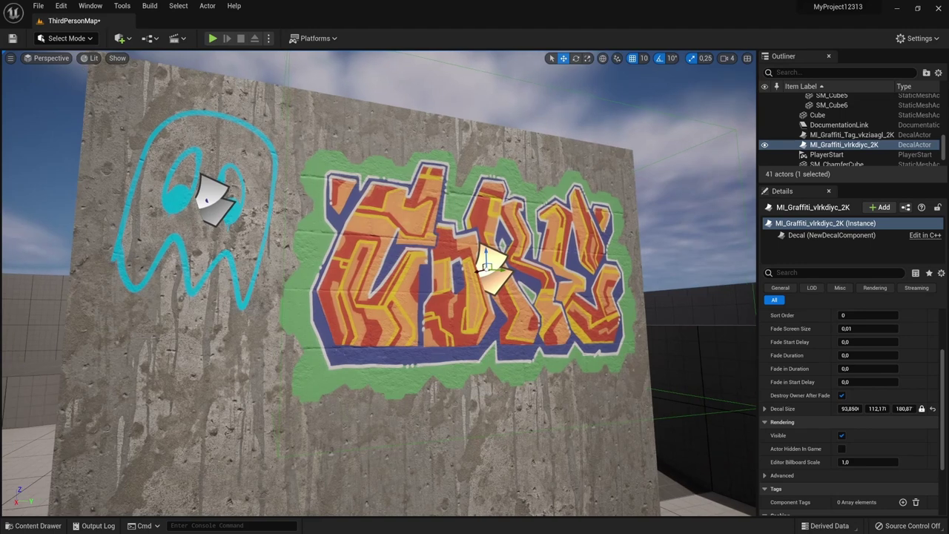
# - Slide the graffiti decal left along the wall and nudge the cyan tag decal right
pyautogui.moveTo(487, 265)
pyautogui.mouseDown()
pyautogui.moveTo(414, 260)
pyautogui.moveTo(376, 186)
pyautogui.moveTo(324, 174)
pyautogui.mouseUp()
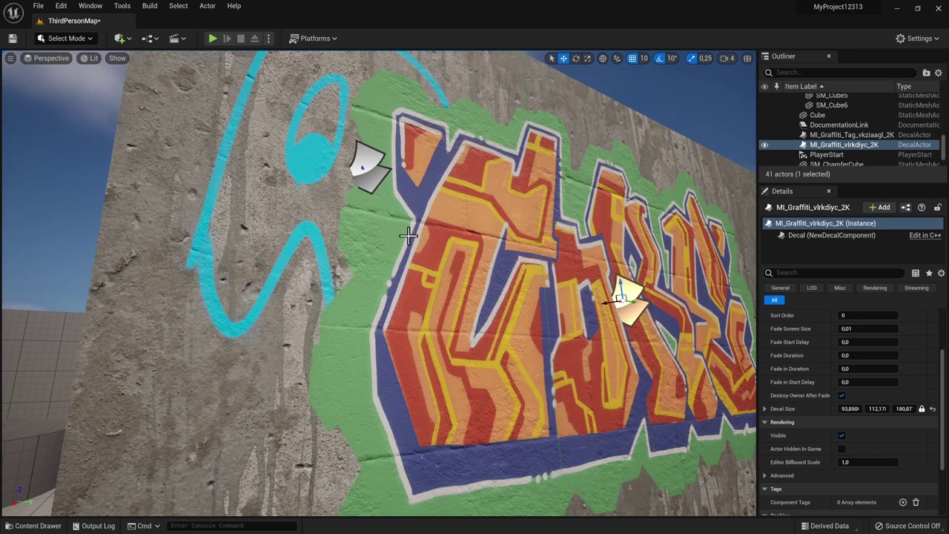
pyautogui.click(384, 171)
pyautogui.moveTo(358, 173)
pyautogui.mouseDown()
pyautogui.moveTo(421, 185)
pyautogui.moveTo(391, 182)
pyautogui.mouseUp()
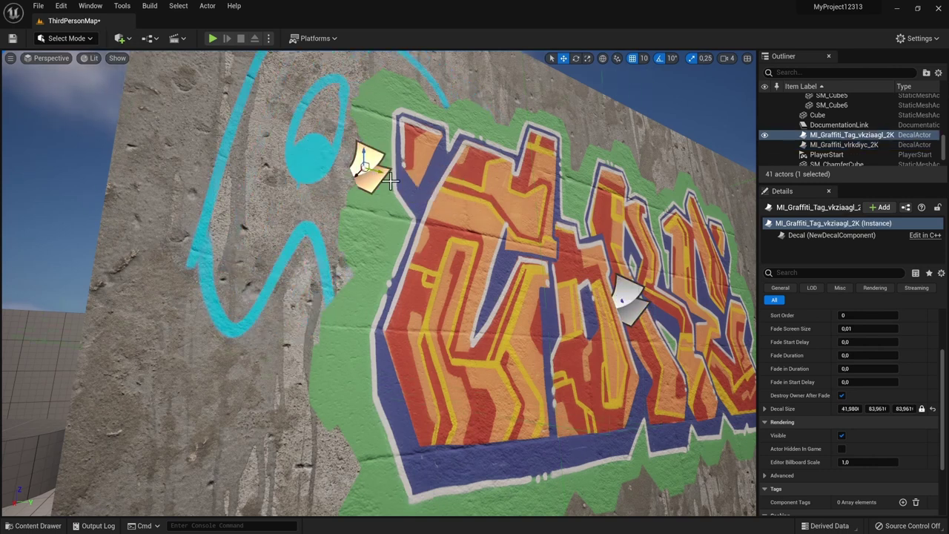
pyautogui.scroll(2, 845, 385)
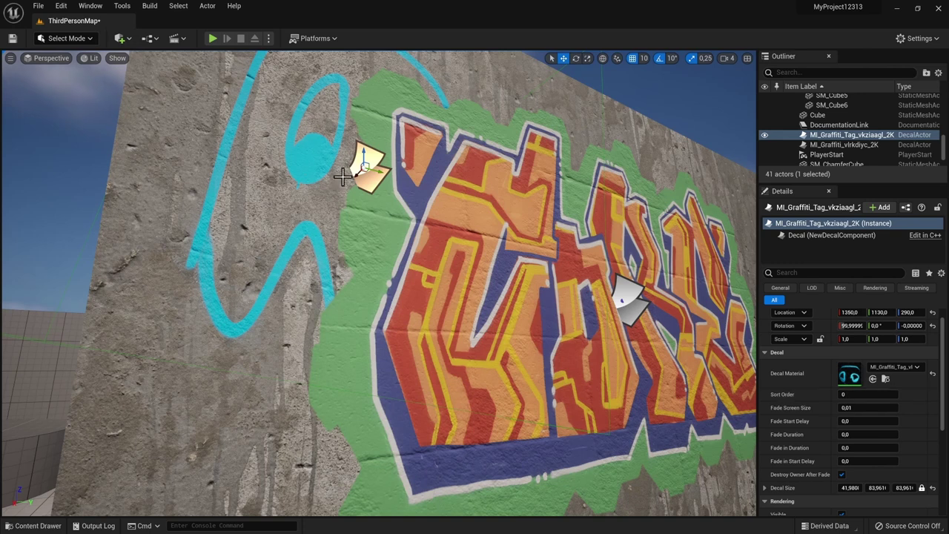
# - Frame the cyan tag decal and slide it left onto the graffiti's left edge
pyautogui.click(626, 297)
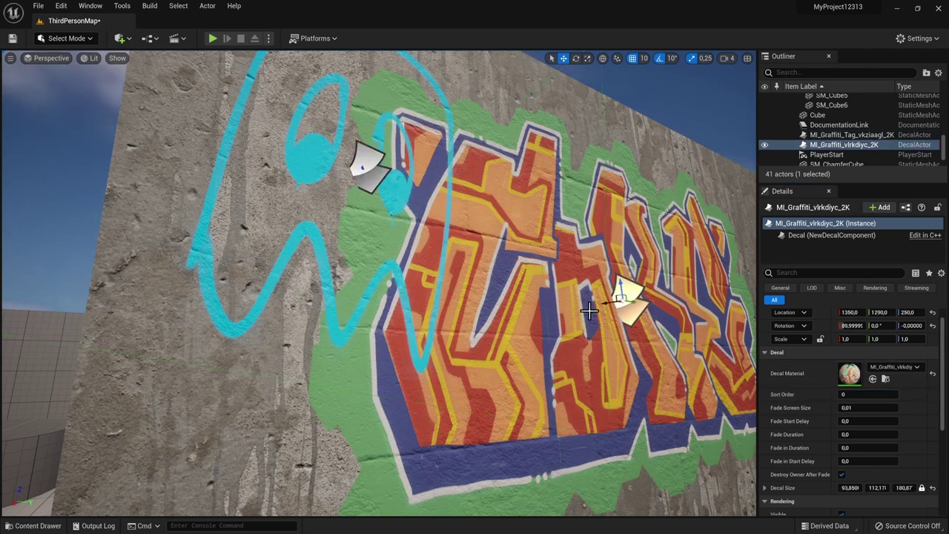
pyautogui.click(362, 168)
pyautogui.press('f')
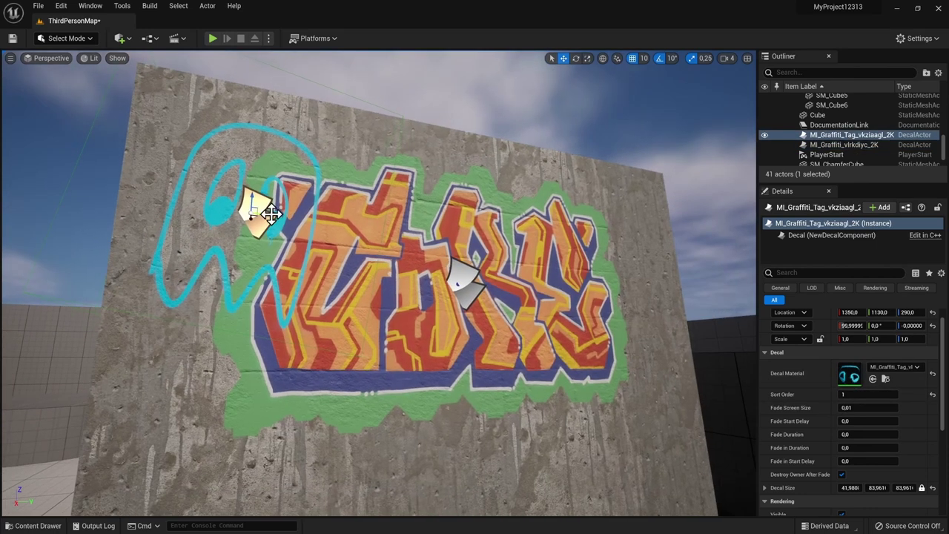
pyautogui.moveTo(479, 236); pyautogui.dragTo(280, 236)
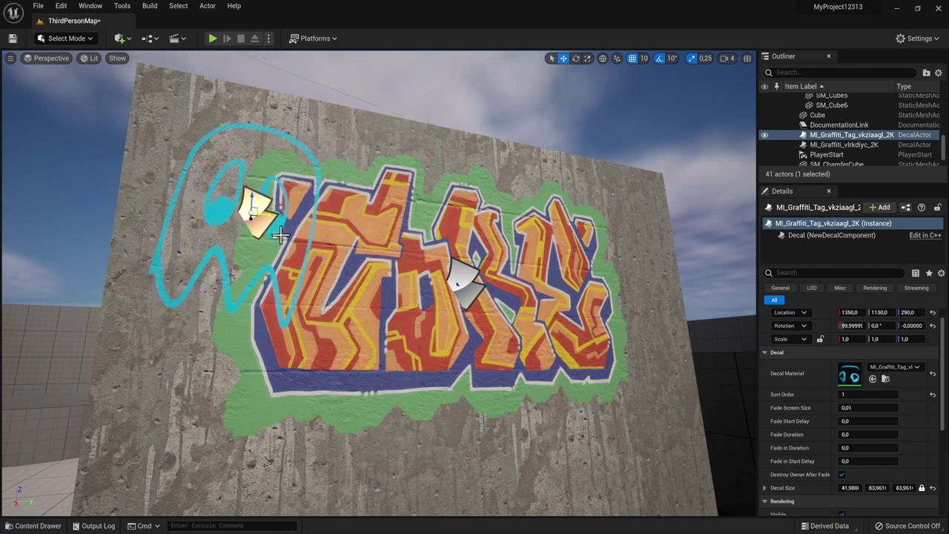
pyautogui.moveTo(454, 280); pyautogui.dragTo(616, 196, button='right')
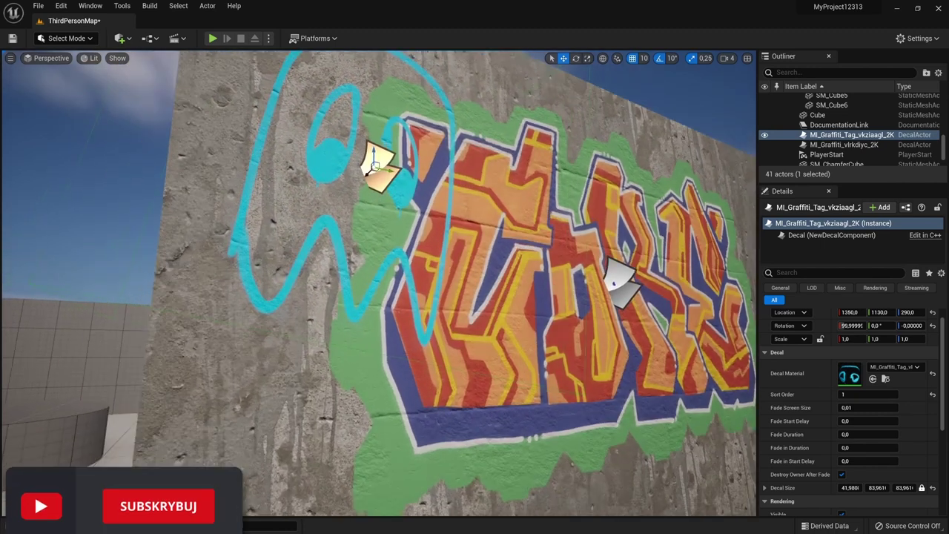
pyautogui.scroll(-10, 360, 196)
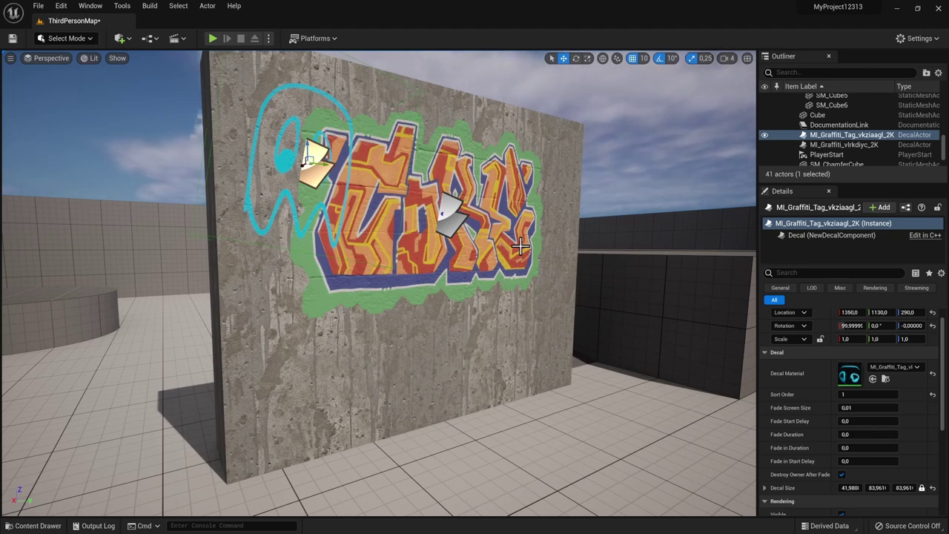
# - Place the Concrete_Crack_sf2moag decal on the wall and rotate it about 90 degrees so it shows
pyautogui.hotkey('ctrl', 'space')
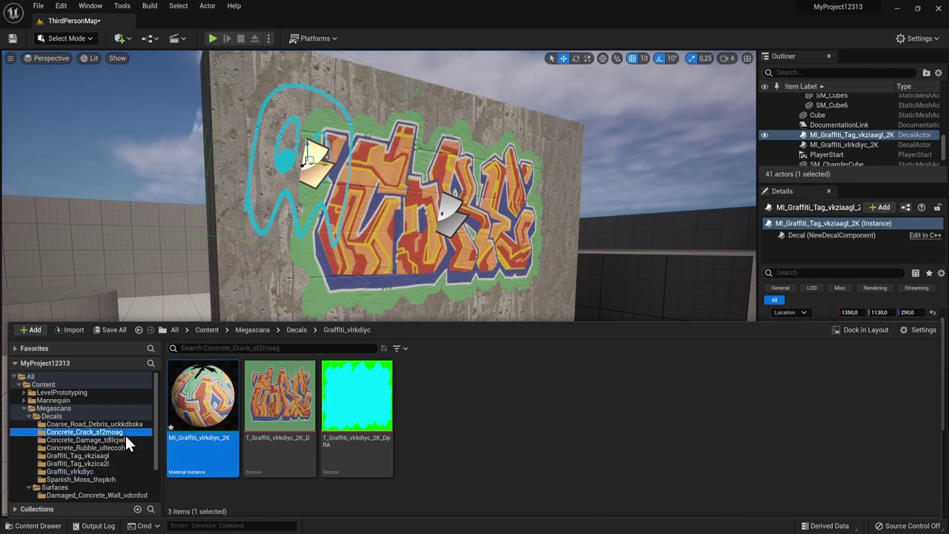
pyautogui.click(82, 432)
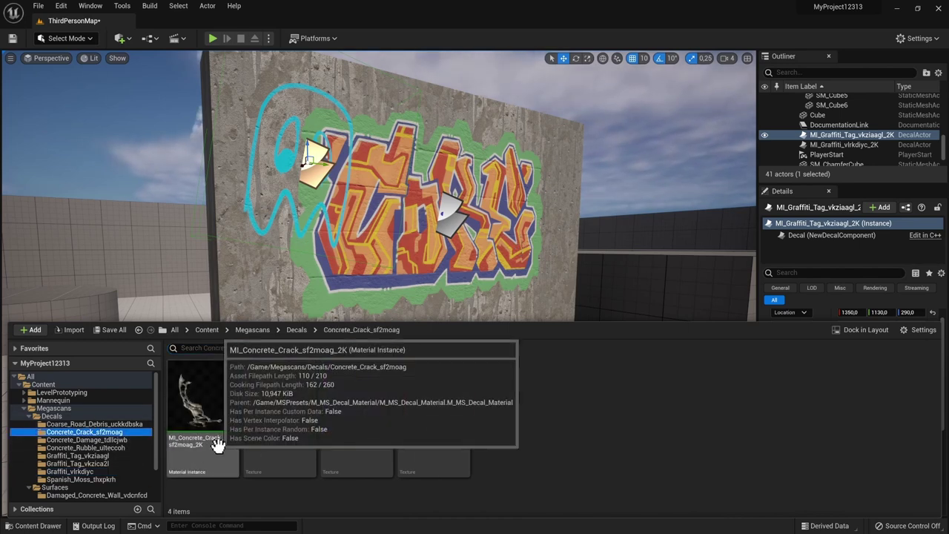
pyautogui.moveTo(226, 447); pyautogui.dragTo(552, 217)
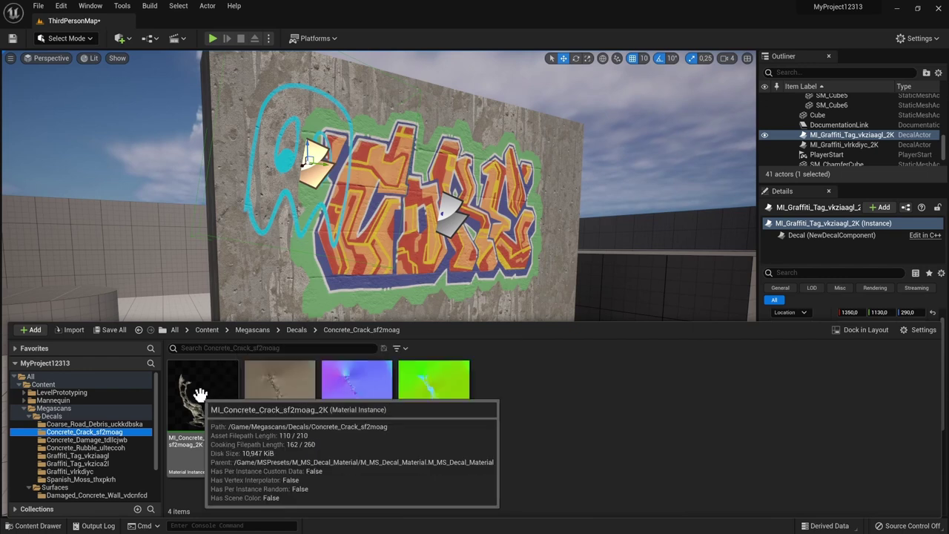
pyautogui.press('e')
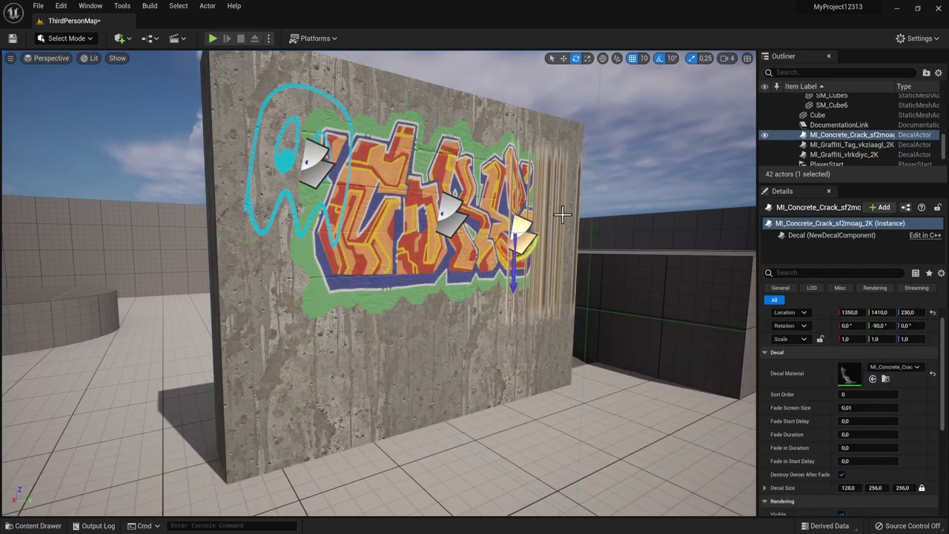
pyautogui.moveTo(541, 241); pyautogui.dragTo(519, 289)
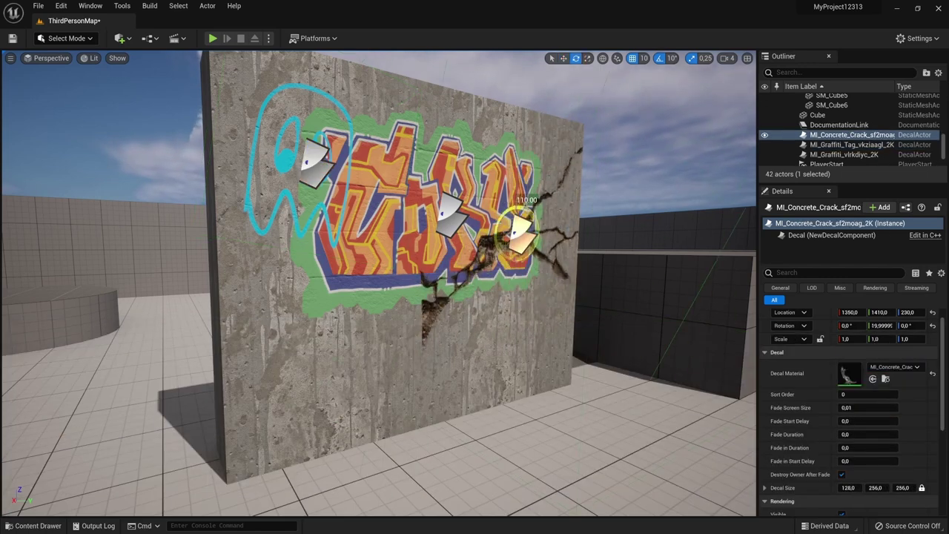
pyautogui.moveTo(519, 216)
pyautogui.mouseDown()
pyautogui.moveTo(529, 234)
pyautogui.moveTo(523, 245)
pyautogui.mouseUp()
pyautogui.moveTo(523, 245); pyautogui.dragTo(520, 308, button='right')
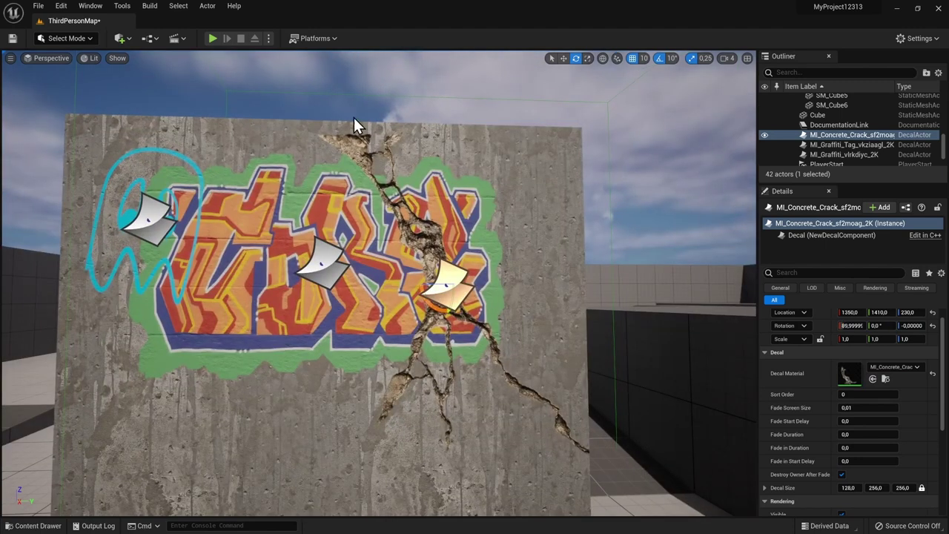
pyautogui.scroll(3, 567, 202)
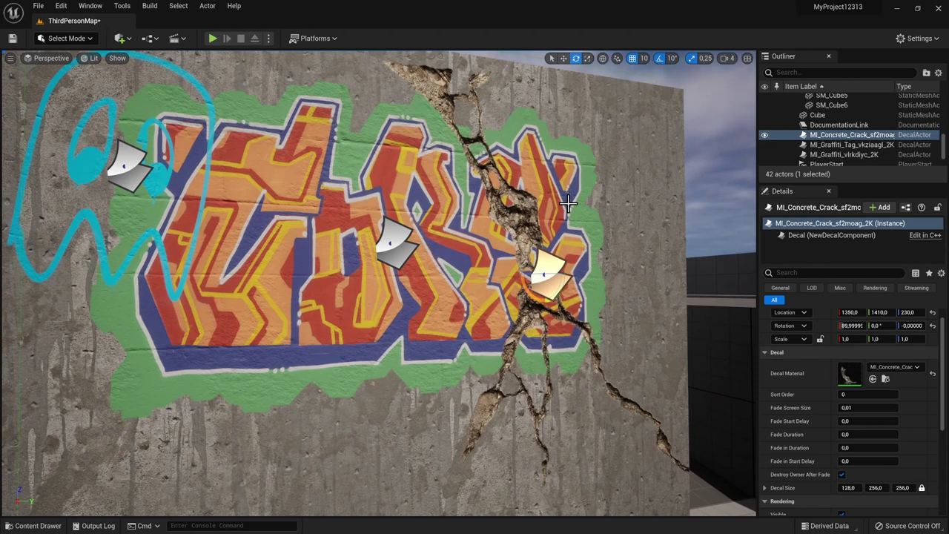
pyautogui.moveTo(574, 248); pyautogui.dragTo(511, 253, button='right')
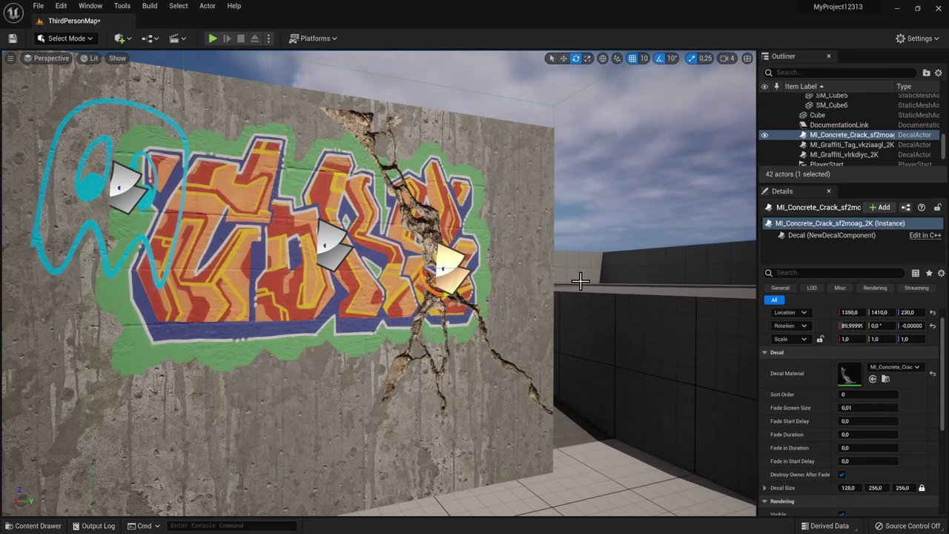
# - Resize the crack decal, then move it higher and rightward along the wall
pyautogui.moveTo(849, 487)
pyautogui.mouseDown()
pyautogui.moveTo(816, 487)
pyautogui.moveTo(867, 487)
pyautogui.mouseUp()
pyautogui.press('w')
pyautogui.scroll(2, 445, 260)
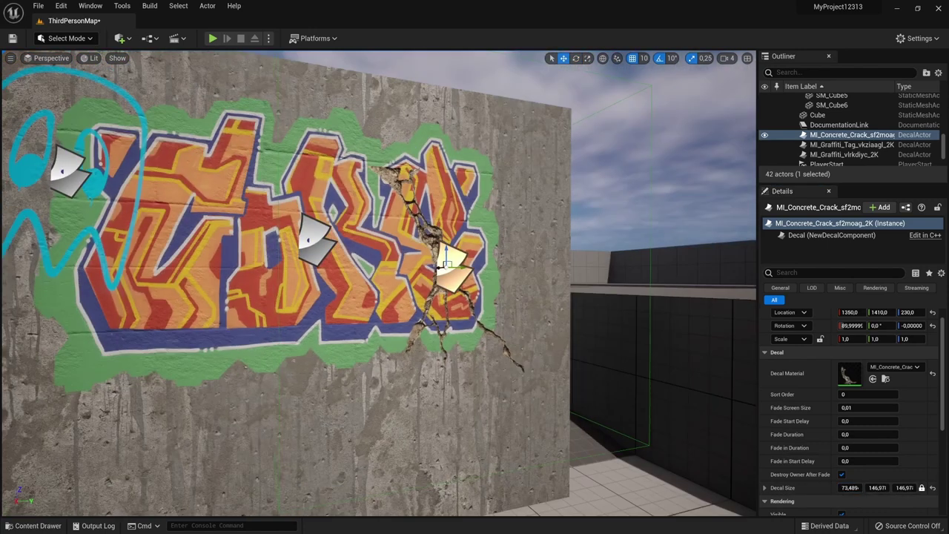
pyautogui.moveTo(447, 256)
pyautogui.mouseDown()
pyautogui.moveTo(431, 167)
pyautogui.moveTo(494, 182)
pyautogui.mouseUp()
pyautogui.click(635, 157)
pyautogui.moveTo(636, 156)
pyautogui.mouseDown(button='right')
pyautogui.moveTo(653, 152)
pyautogui.moveTo(377, 174)
pyautogui.mouseUp(button='right')
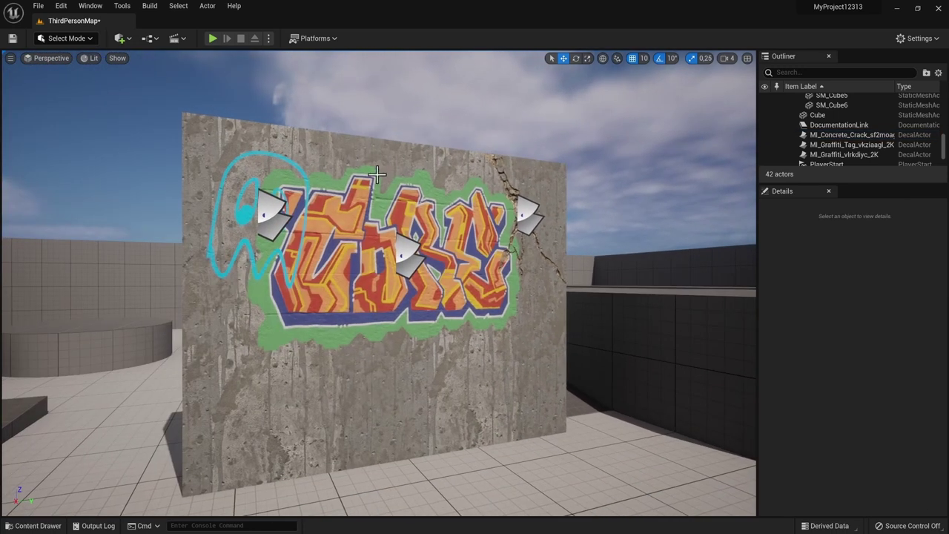
# - Show all decal categories in Bridge's sidebar and scroll through the category grid
pyautogui.moveTo(259, 207); pyautogui.dragTo(312, 207, button='right')
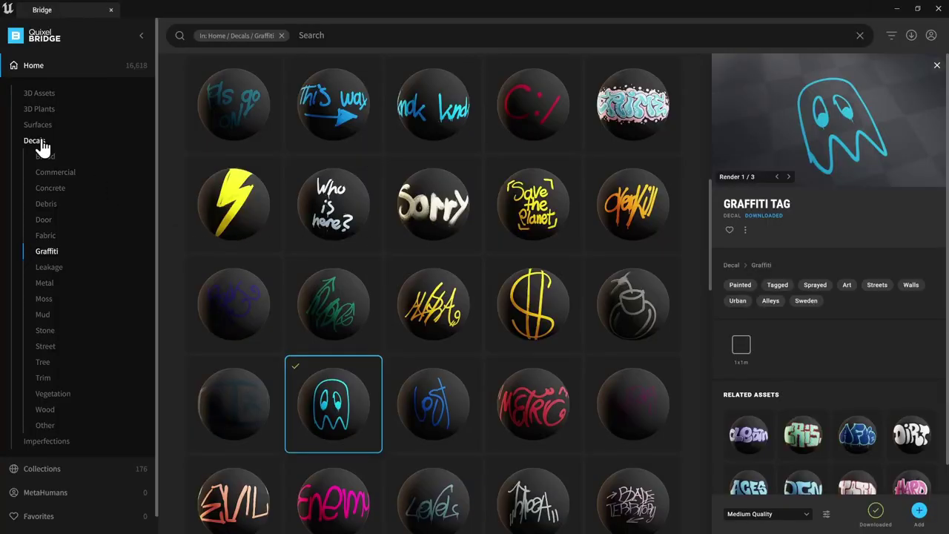
pyautogui.click(41, 143)
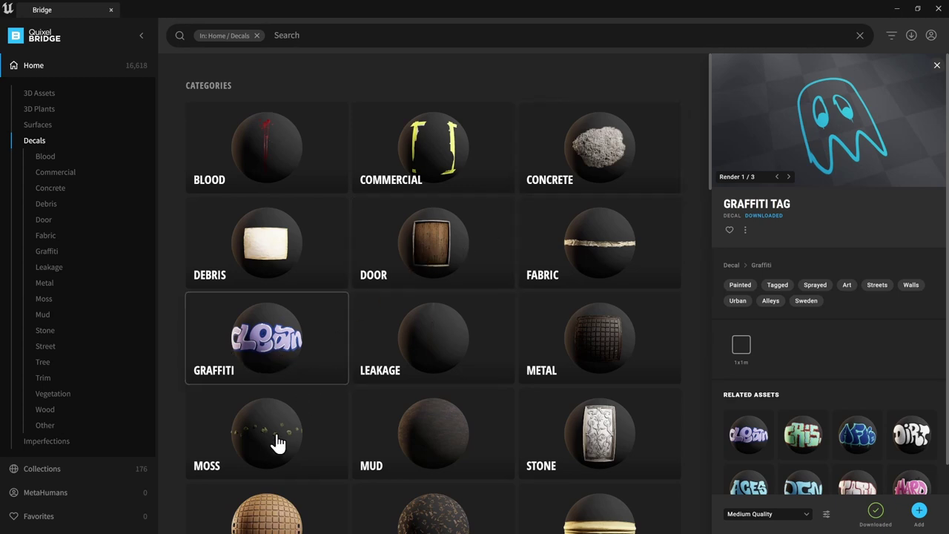
pyautogui.scroll(-1, 438, 314)
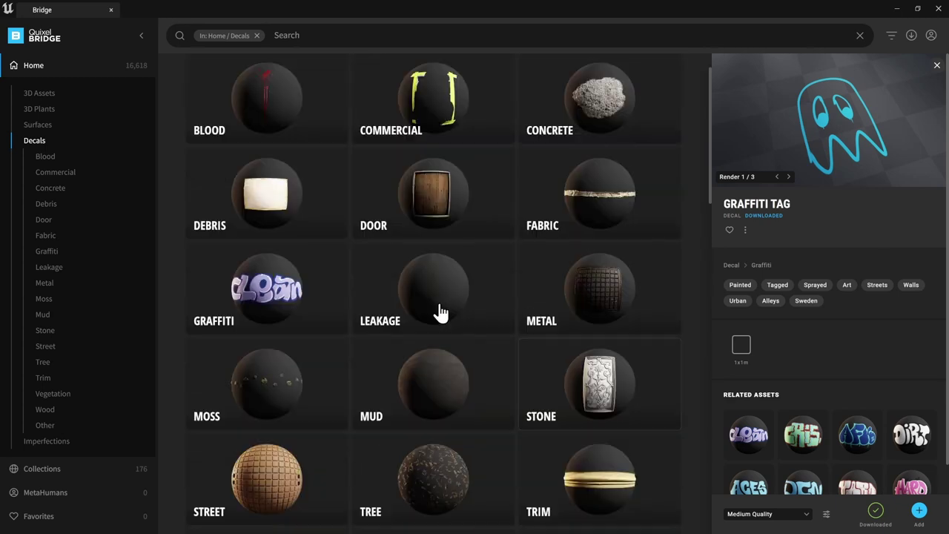
pyautogui.scroll(-1, 438, 314)
pyautogui.scroll(-2, 440, 312)
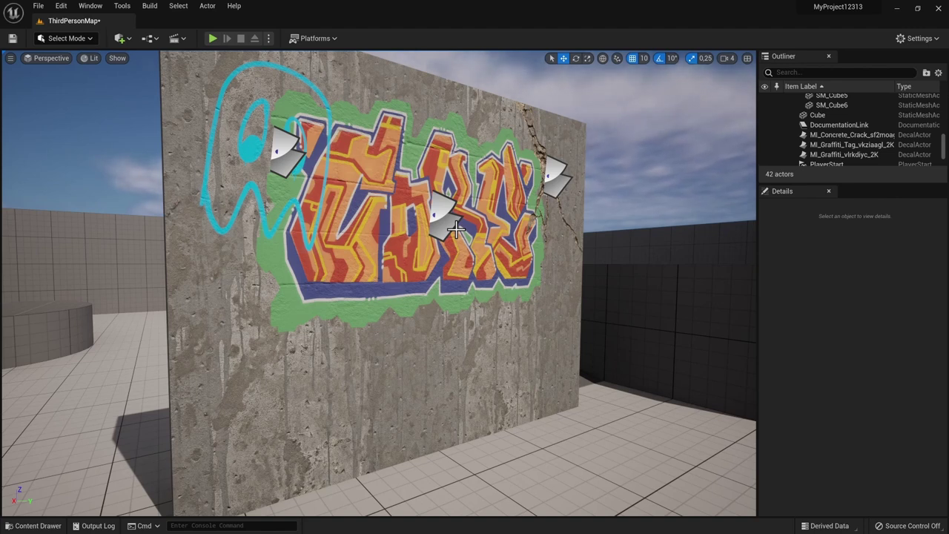
# - Create a new material named MojDecal in the Content folder and open it in the material editor
pyautogui.hotkey('ctrl', 'space')
pyautogui.scroll(2, 455, 230)
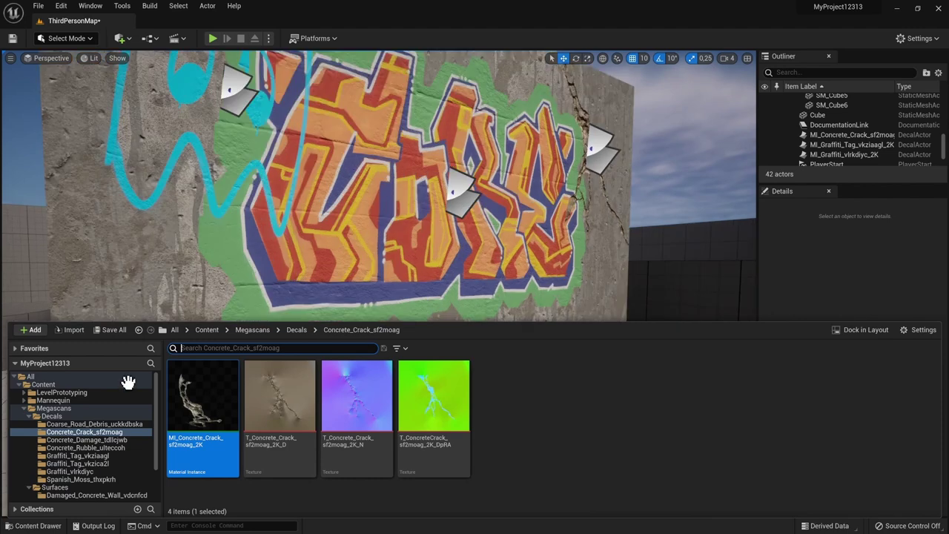
pyautogui.click(44, 384)
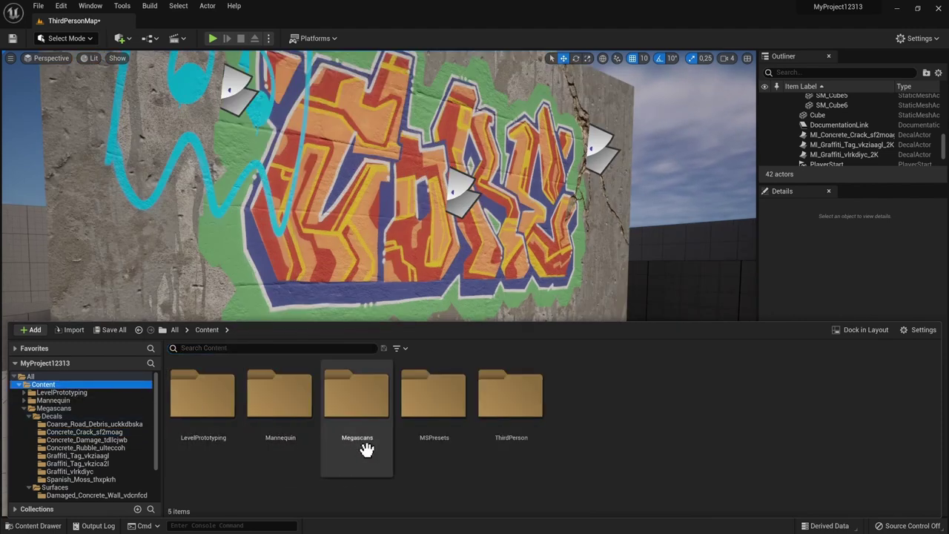
pyautogui.rightClick(617, 401)
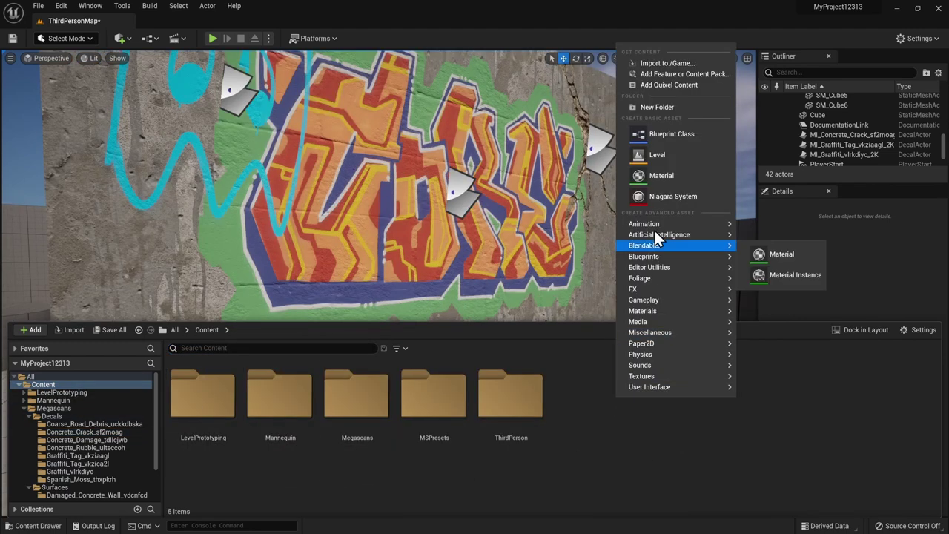
pyautogui.click(697, 178)
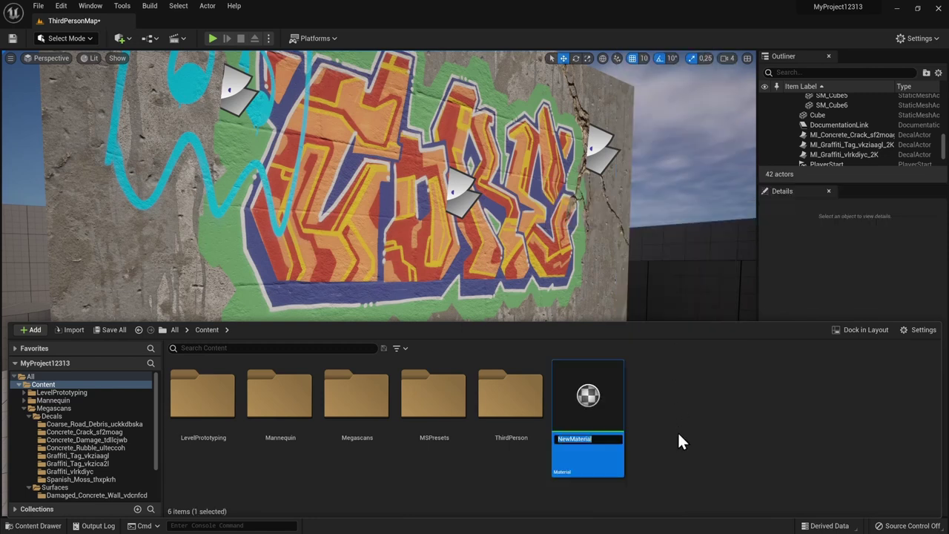
pyautogui.write('Moj')
pyautogui.write('Decal')
pyautogui.press('Return')
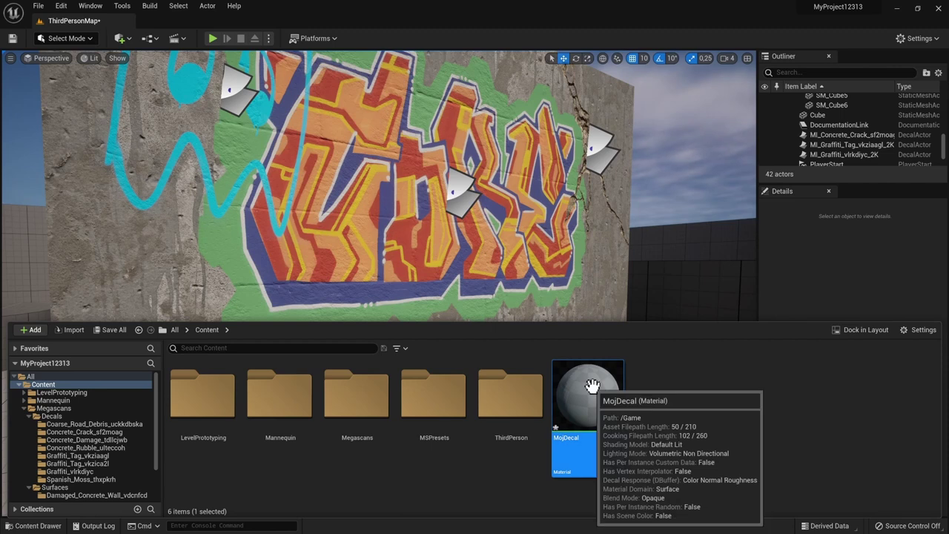
pyautogui.doubleClick(593, 387)
pyautogui.doubleClick(669, 84)
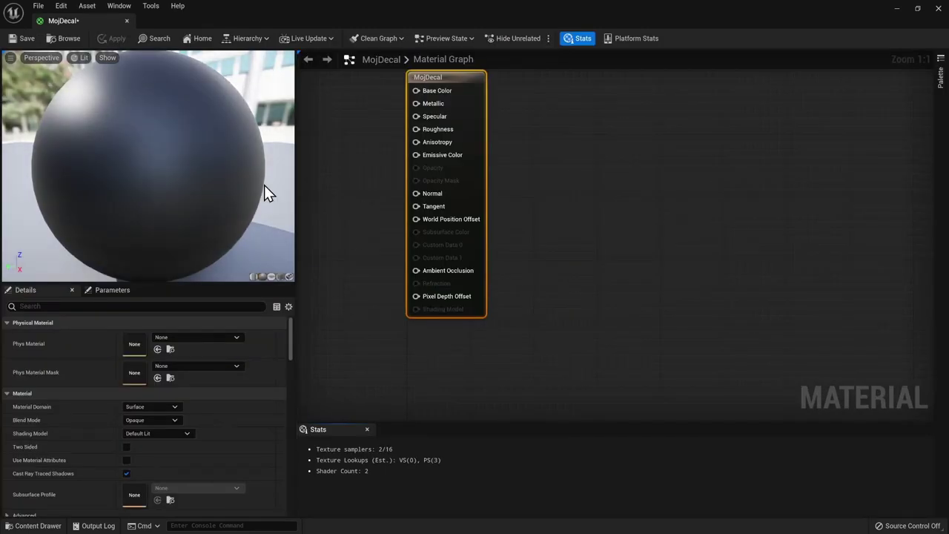
pyautogui.scroll(3, 192, 202)
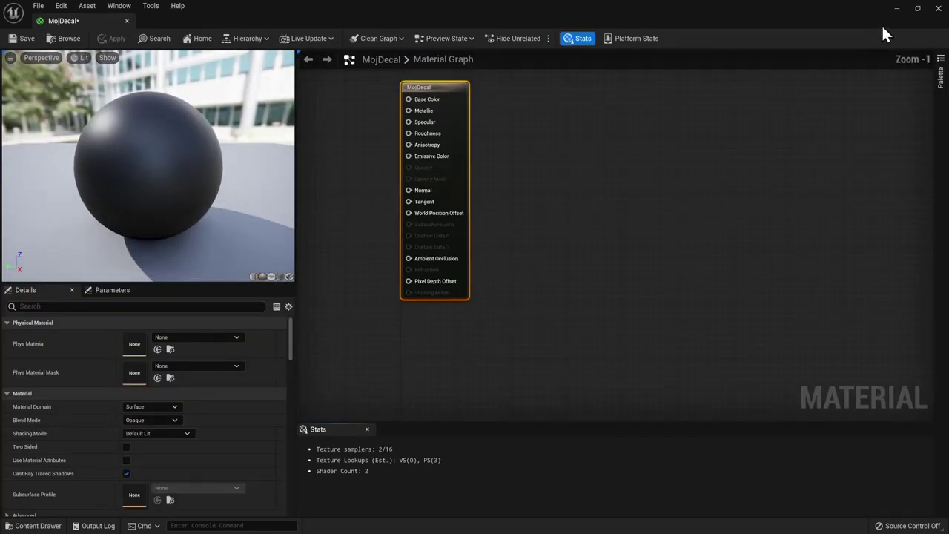
pyautogui.click(897, 9)
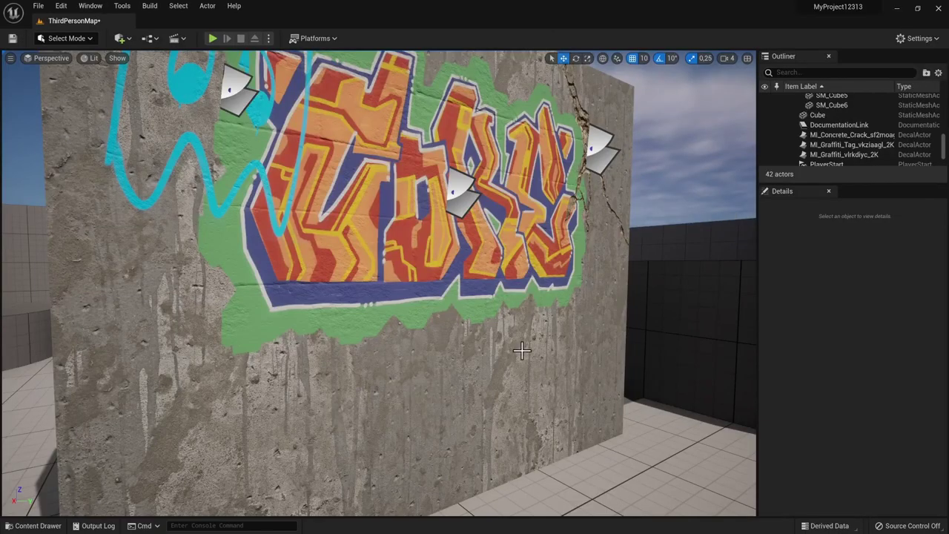
# - Test-drop MojDecal onto the graffiti wall, then undo the placement
pyautogui.hotkey('ctrl', 'space')
pyautogui.click(590, 390)
pyautogui.moveTo(593, 385)
pyautogui.mouseDown()
pyautogui.moveTo(620, 267)
pyautogui.moveTo(604, 266)
pyautogui.mouseUp()
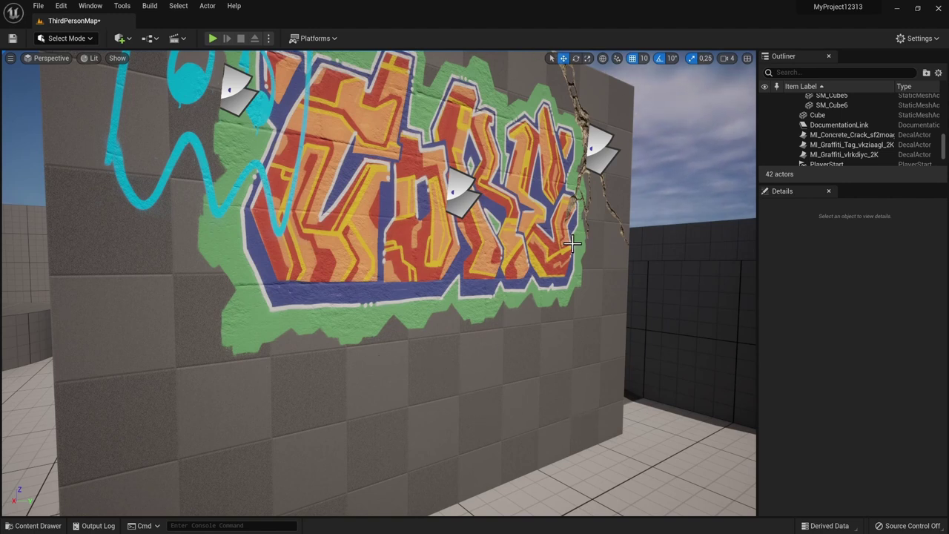
pyautogui.hotkey('ctrl', 'z')
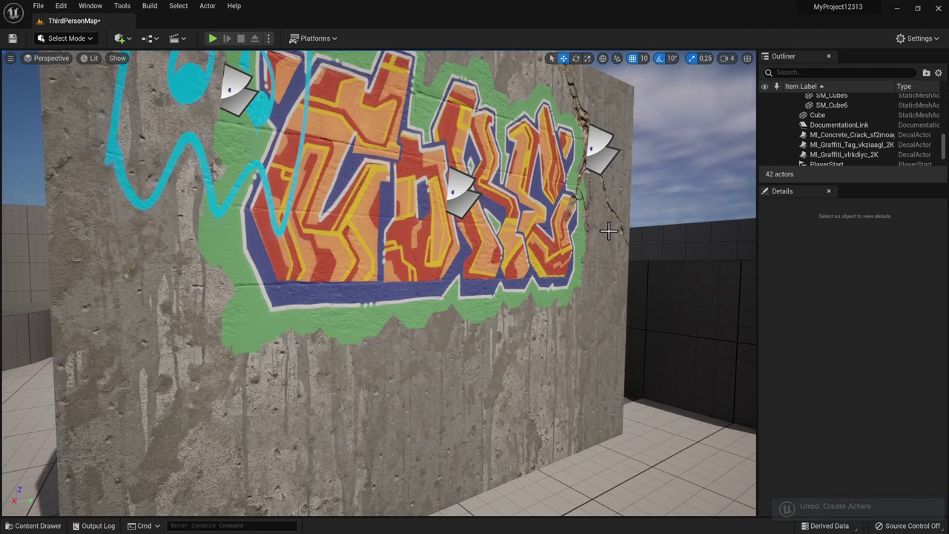
pyautogui.hotkey('ctrl', 'space')
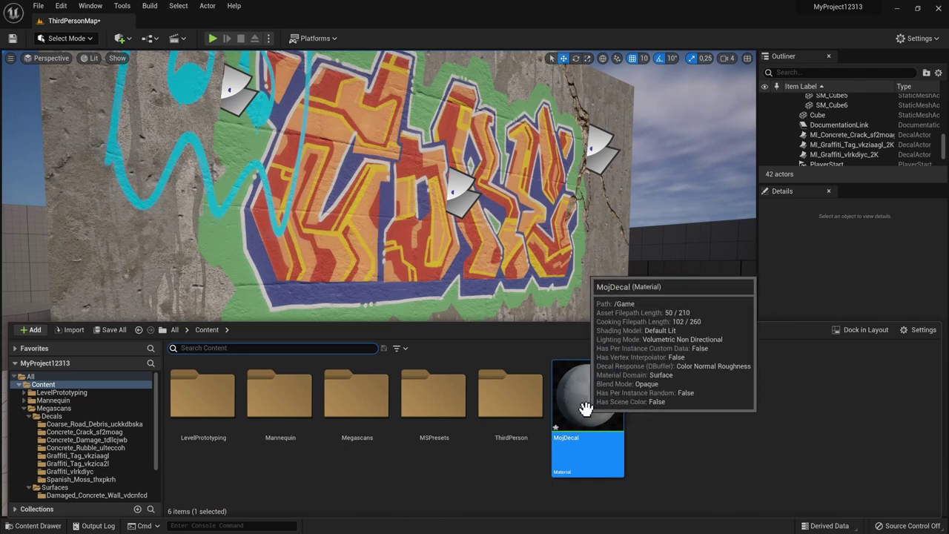
# - Set MojDecal's Material Domain to Deferred Decal and Blend Mode to Translucent, then save it
pyautogui.doubleClick(582, 423)
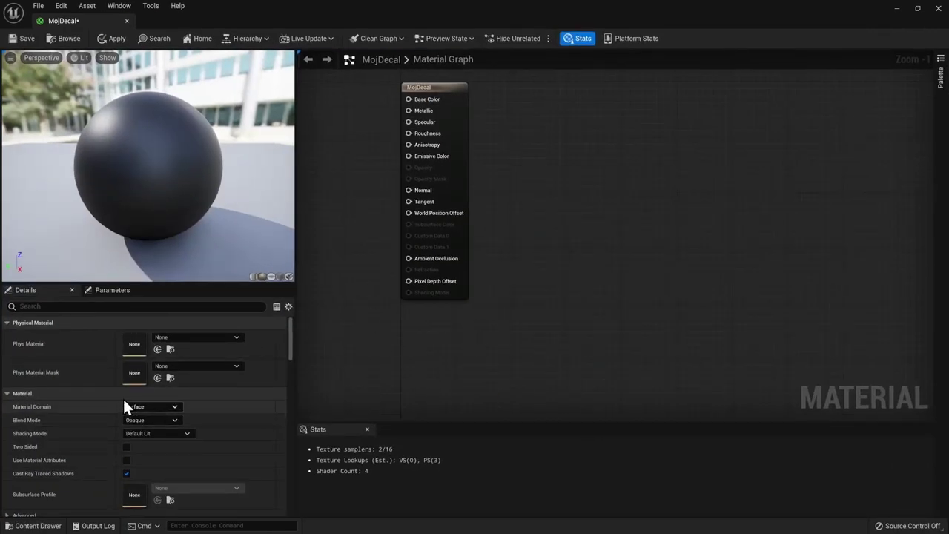
pyautogui.scroll(-1, 137, 404)
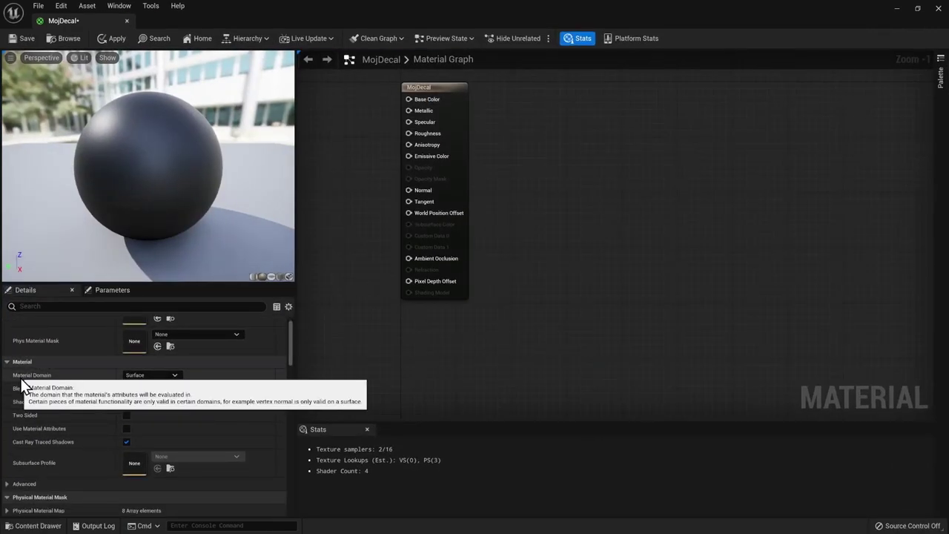
pyautogui.click(152, 375)
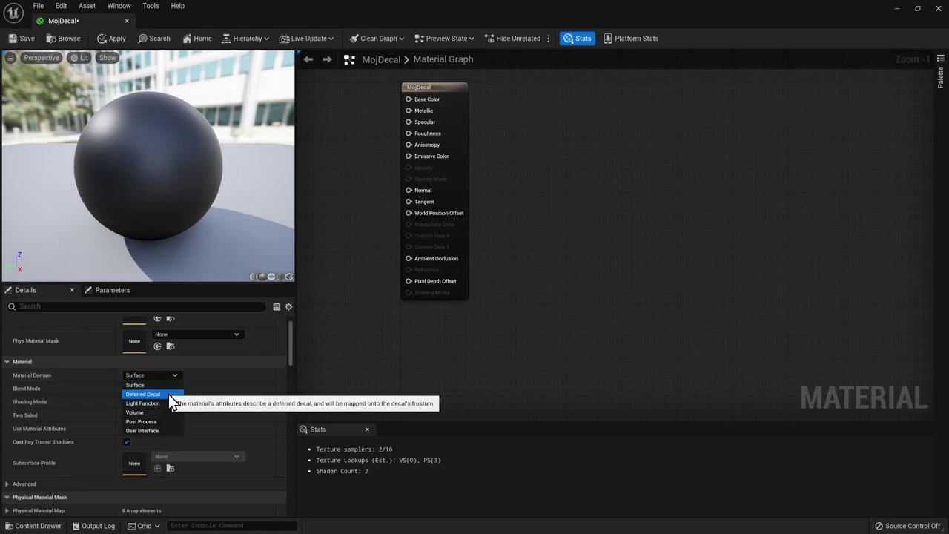
pyautogui.click(153, 395)
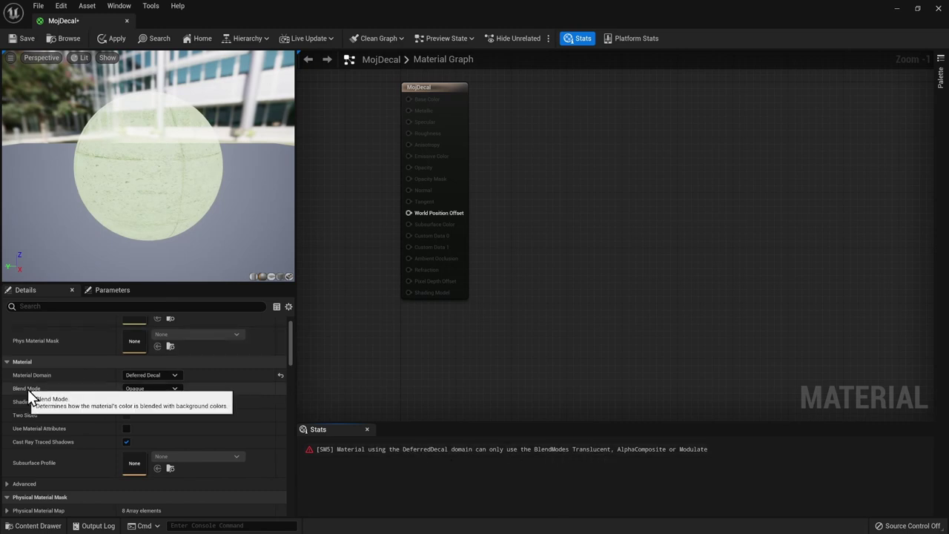
pyautogui.click(160, 392)
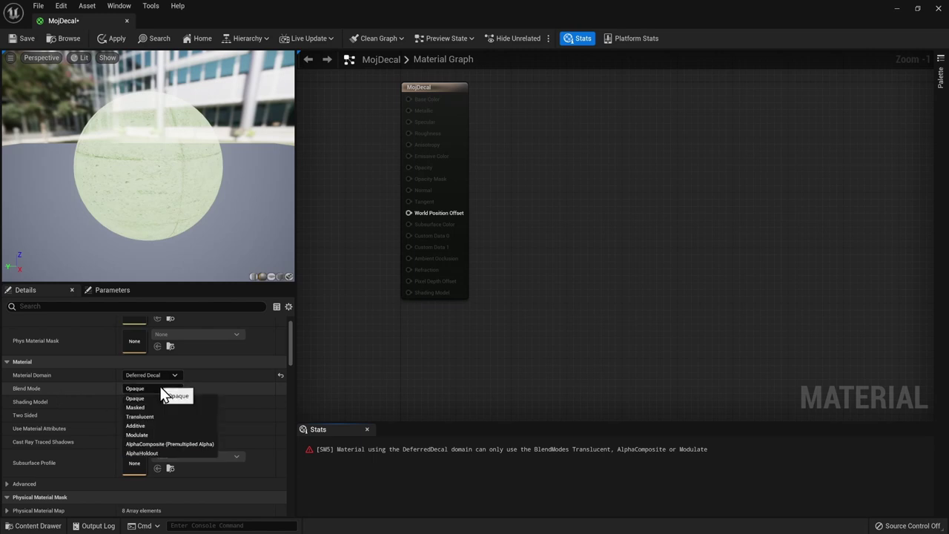
pyautogui.click(151, 415)
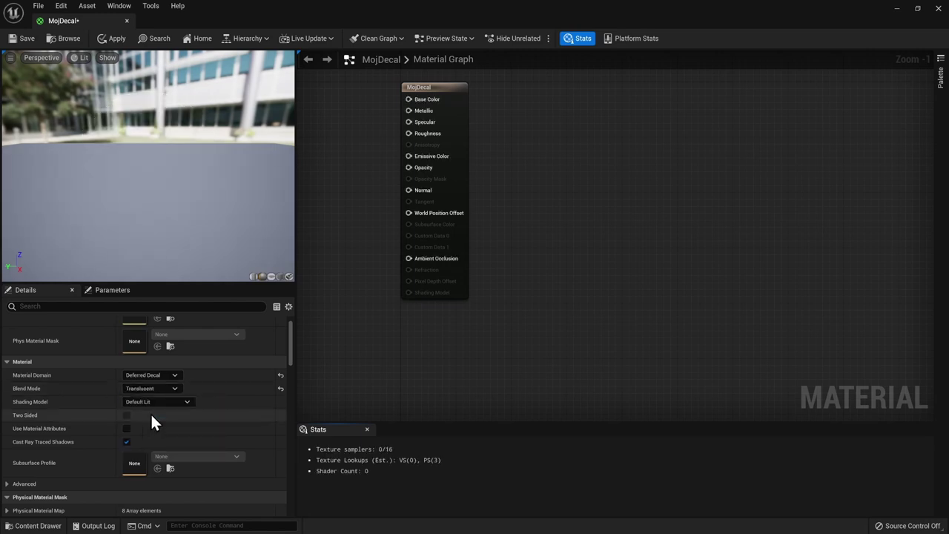
pyautogui.click(15, 41)
pyautogui.click(897, 8)
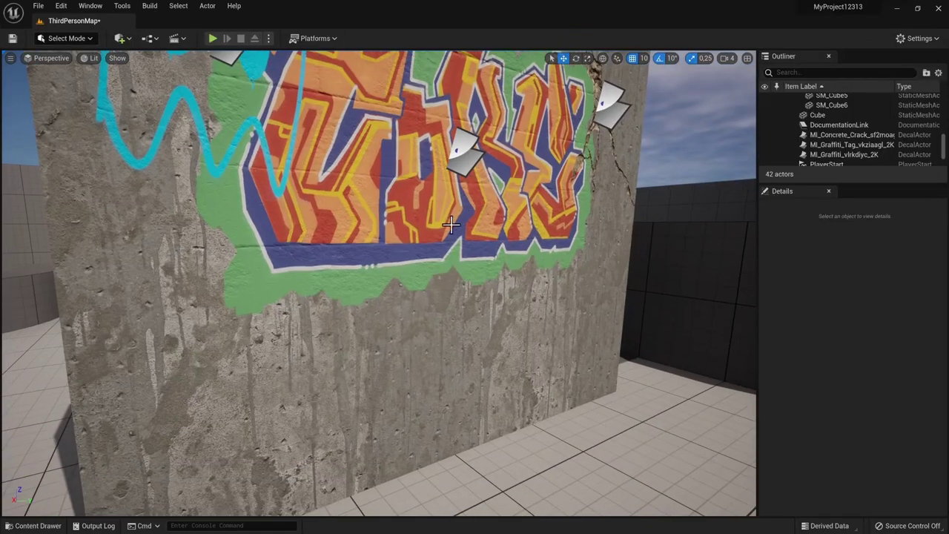
# - Drop MojDecal onto the wall's right end below the graffiti and focus the view on it
pyautogui.hotkey('ctrl', 'space')
pyautogui.moveTo(608, 438); pyautogui.dragTo(610, 271)
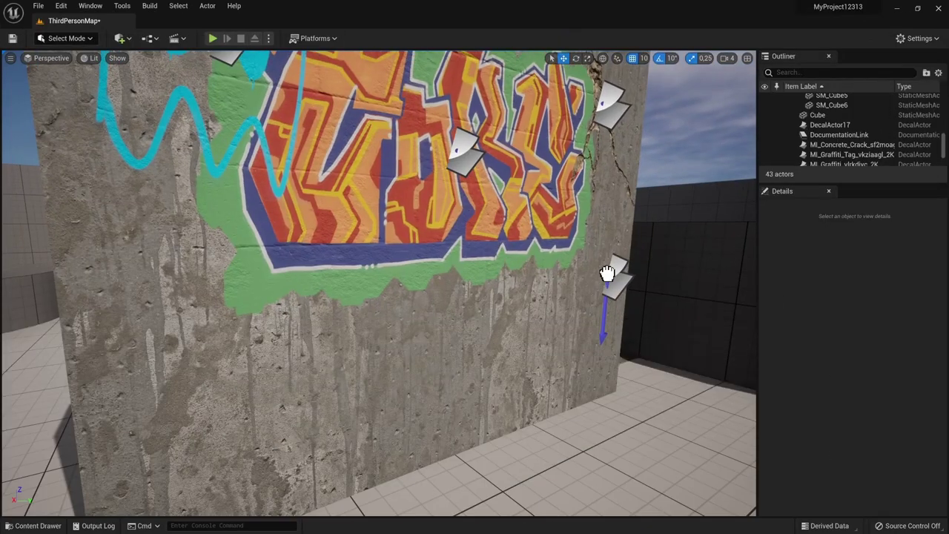
pyautogui.moveTo(598, 339)
pyautogui.mouseDown(button='right')
pyautogui.moveTo(445, 280)
pyautogui.moveTo(464, 209)
pyautogui.mouseUp(button='right')
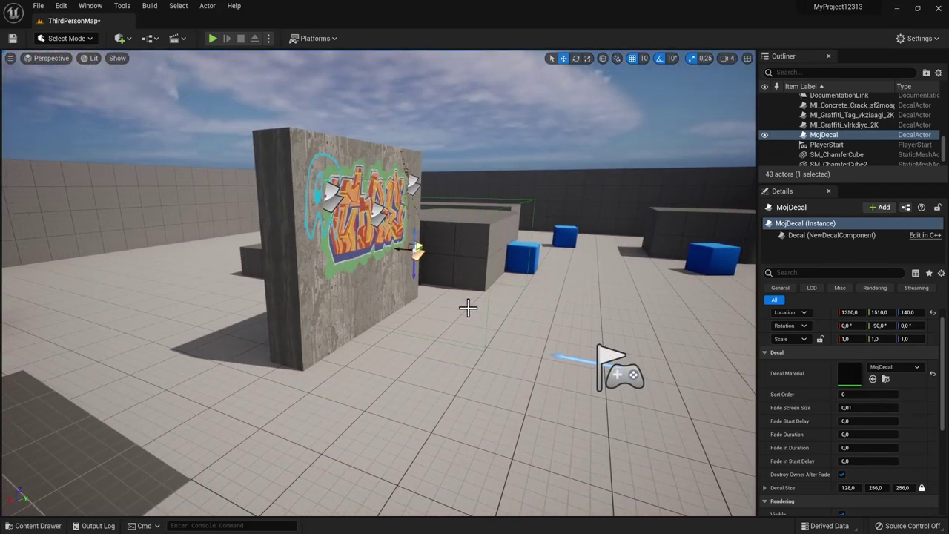
pyautogui.press('f')
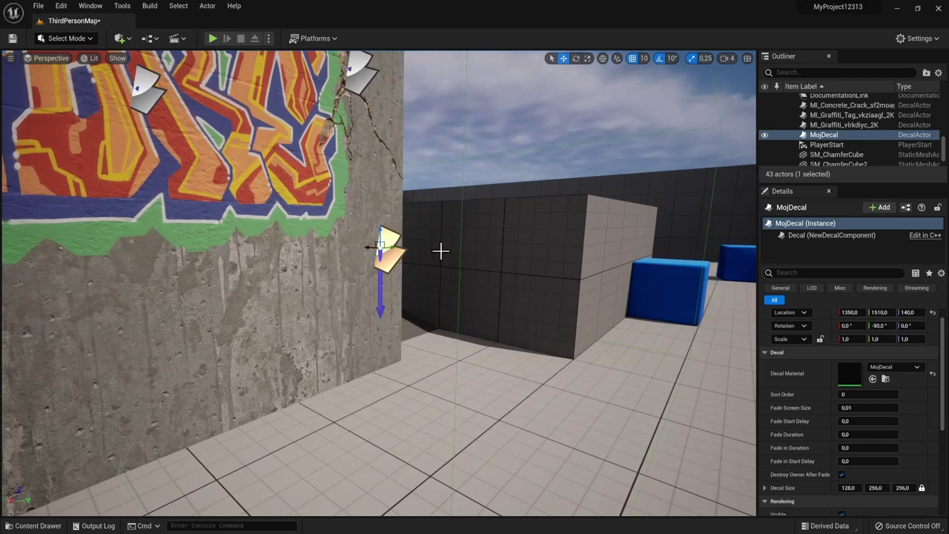
pyautogui.hotkey('ctrl', 'space')
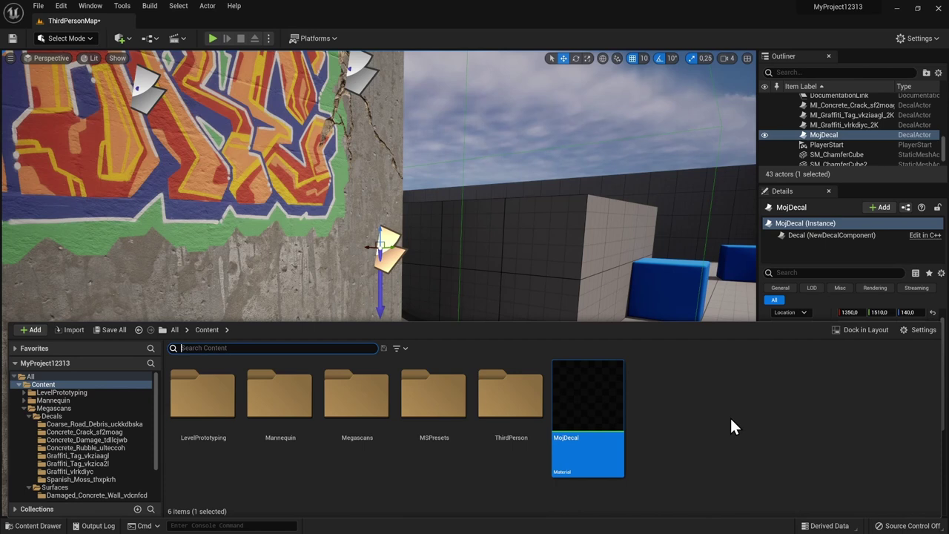
# - Drag Blender.png and PL Tutors.png from the Logosy folder into the project's Content folder
pyautogui.hotkey('alt', 'Tab')
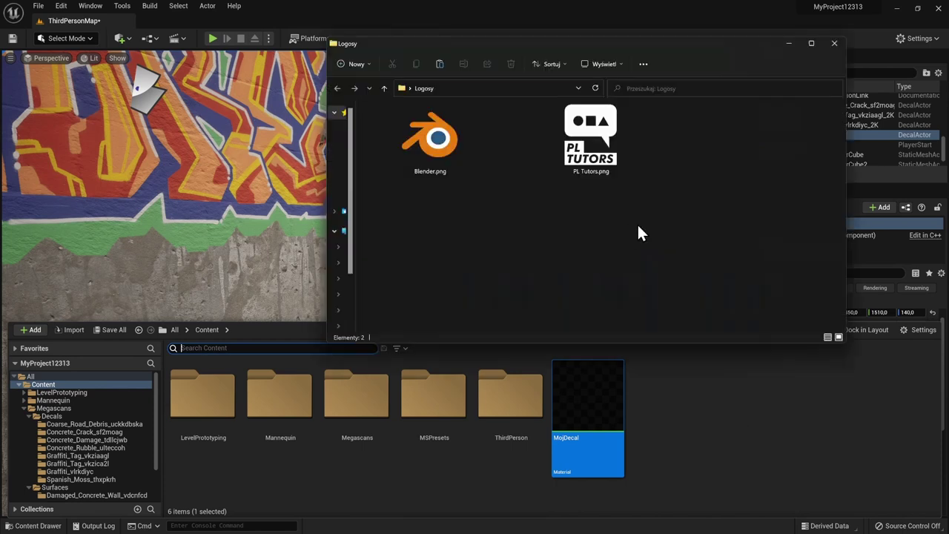
pyautogui.moveTo(680, 234); pyautogui.dragTo(398, 113)
pyautogui.click(581, 233)
pyautogui.moveTo(664, 239); pyautogui.dragTo(396, 99)
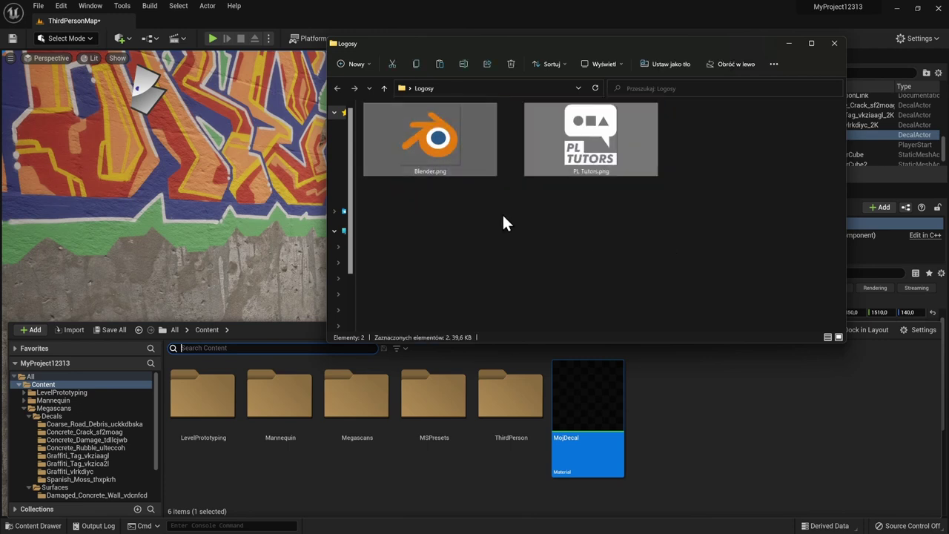
pyautogui.moveTo(457, 140); pyautogui.dragTo(723, 408)
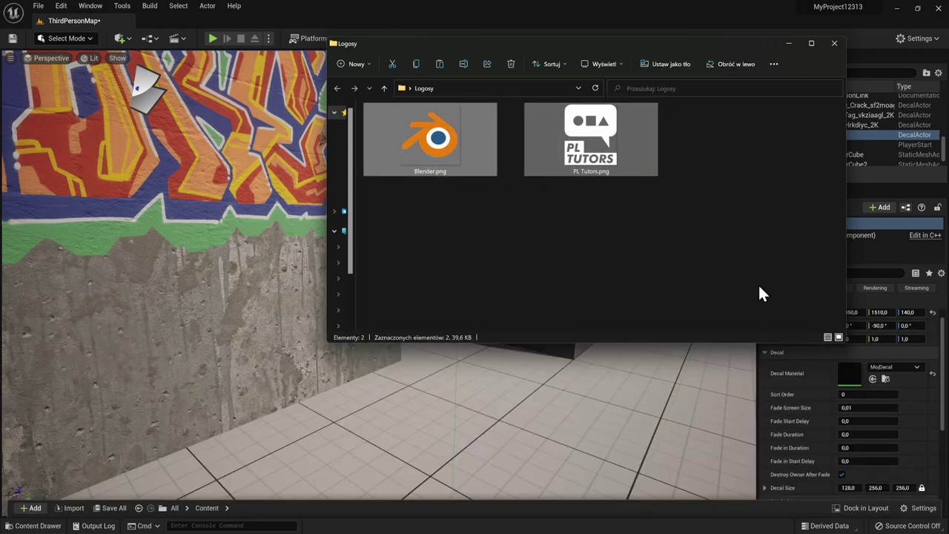
pyautogui.click(787, 42)
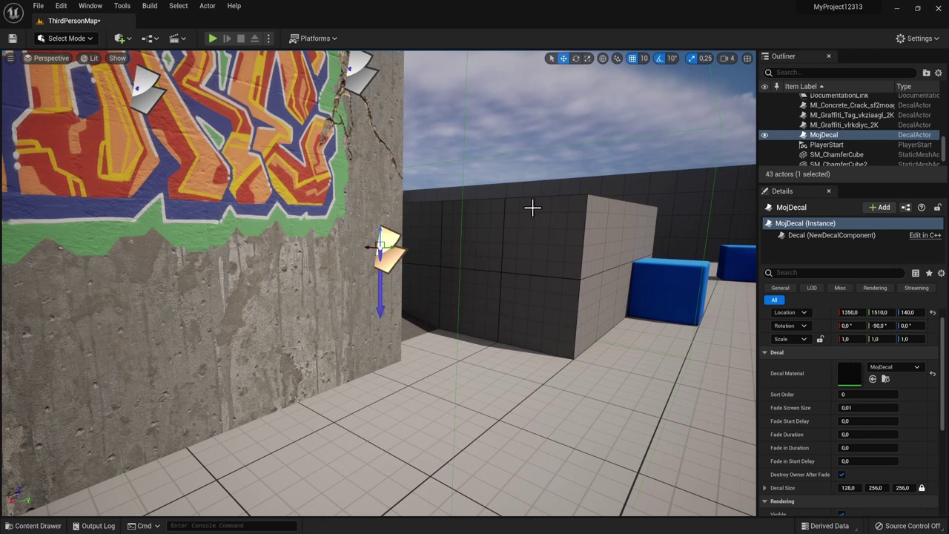
pyautogui.hotkey('ctrl', 'space')
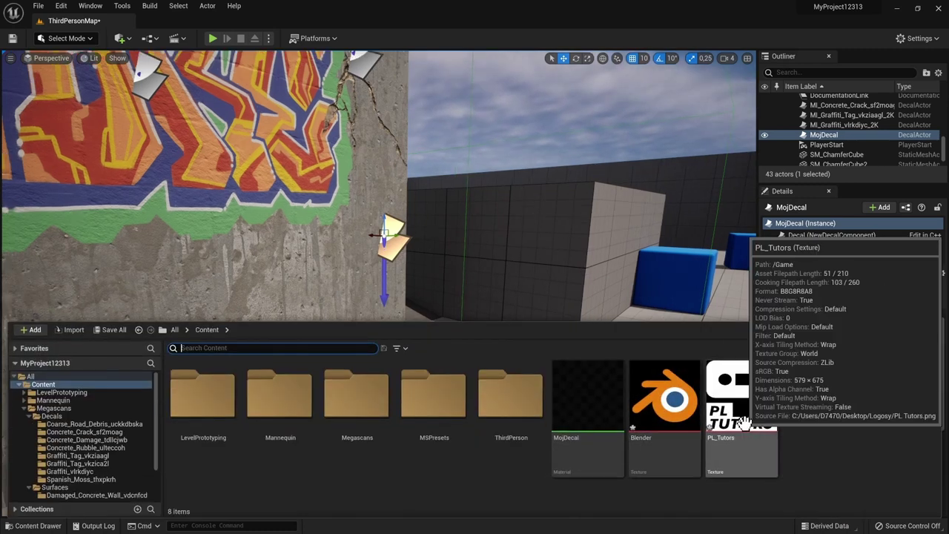
# - Add a PL_Tutors Texture Sample to MojDecal and wire its RGB into Base Color
pyautogui.doubleClick(588, 400)
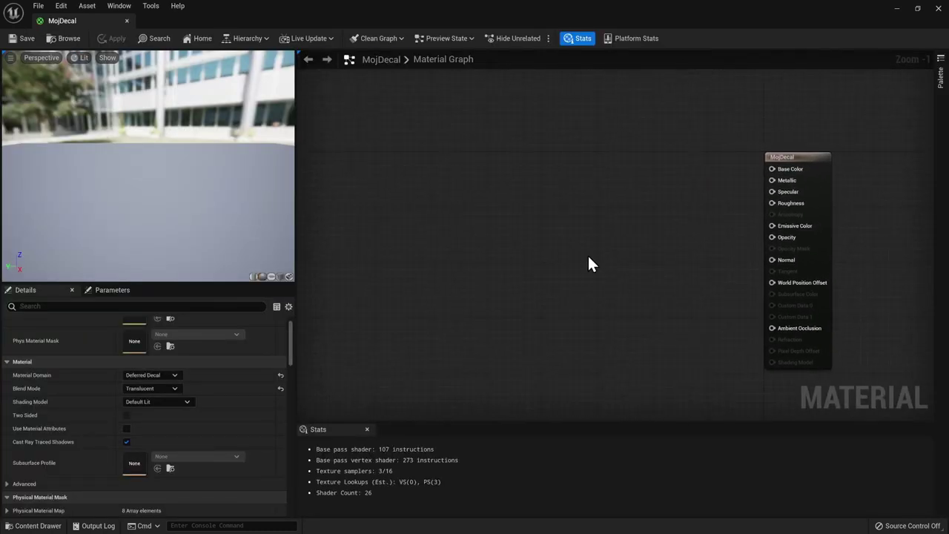
pyautogui.hotkey('ctrl', 'space')
pyautogui.moveTo(741, 427)
pyautogui.mouseDown()
pyautogui.moveTo(730, 355)
pyautogui.moveTo(594, 181)
pyautogui.mouseUp()
pyautogui.moveTo(639, 213); pyautogui.dragTo(576, 183)
pyautogui.moveTo(575, 182)
pyautogui.mouseDown(button='right')
pyautogui.moveTo(472, 186)
pyautogui.moveTo(441, 214)
pyautogui.mouseUp(button='right')
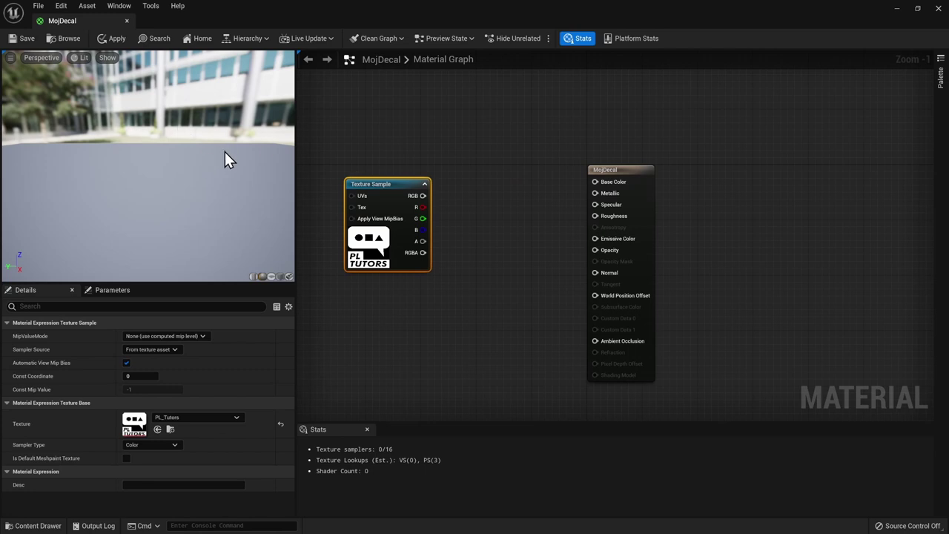
pyautogui.moveTo(422, 196)
pyautogui.mouseDown()
pyautogui.moveTo(449, 177)
pyautogui.moveTo(608, 185)
pyautogui.moveTo(493, 174)
pyautogui.mouseUp()
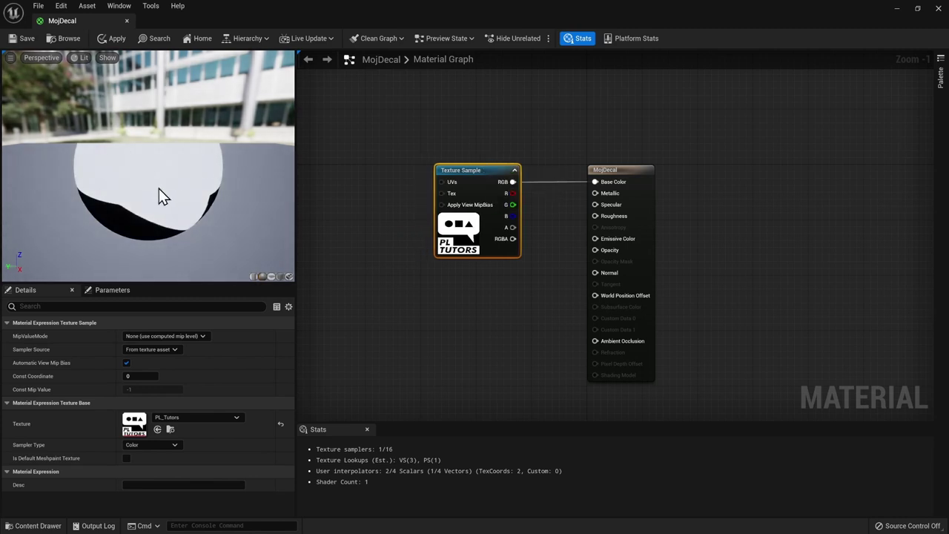
# - Switch the material preview to a flat plane and angle it to view the logo
pyautogui.moveTo(159, 188); pyautogui.dragTo(157, 124)
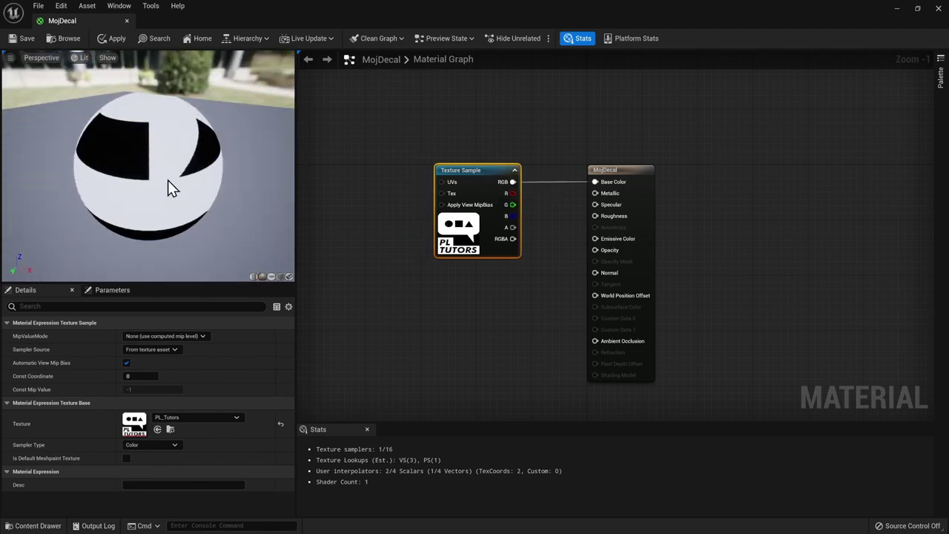
pyautogui.click(270, 278)
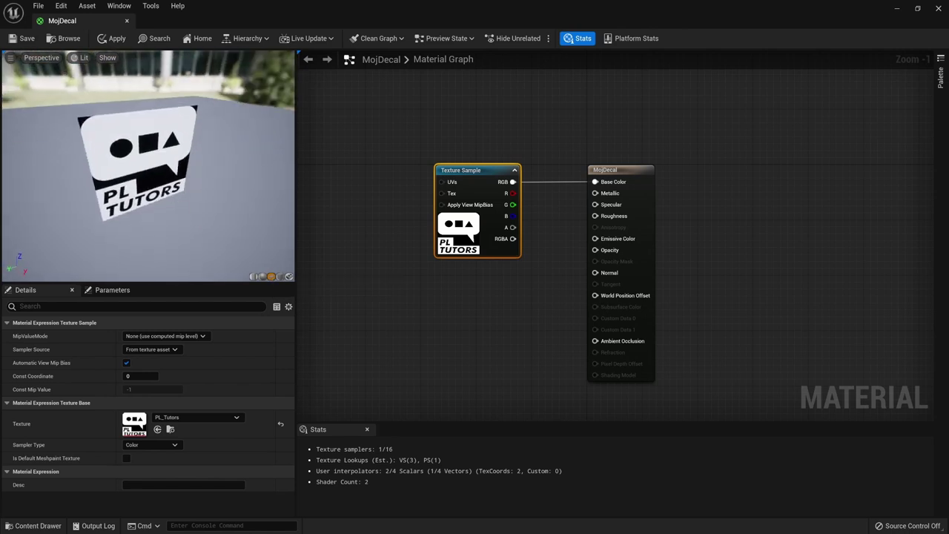
pyautogui.moveTo(150, 149); pyautogui.dragTo(150, 150)
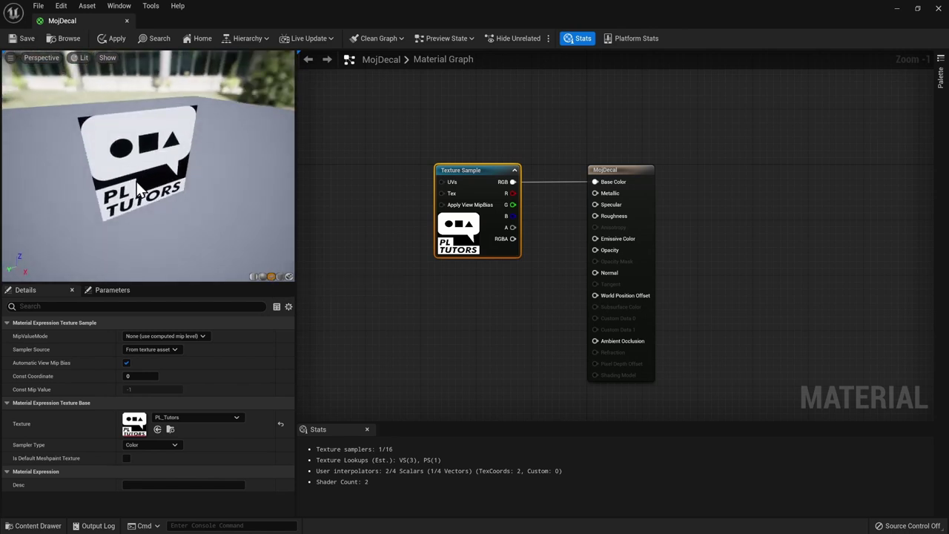
pyautogui.moveTo(137, 185); pyautogui.dragTo(171, 186)
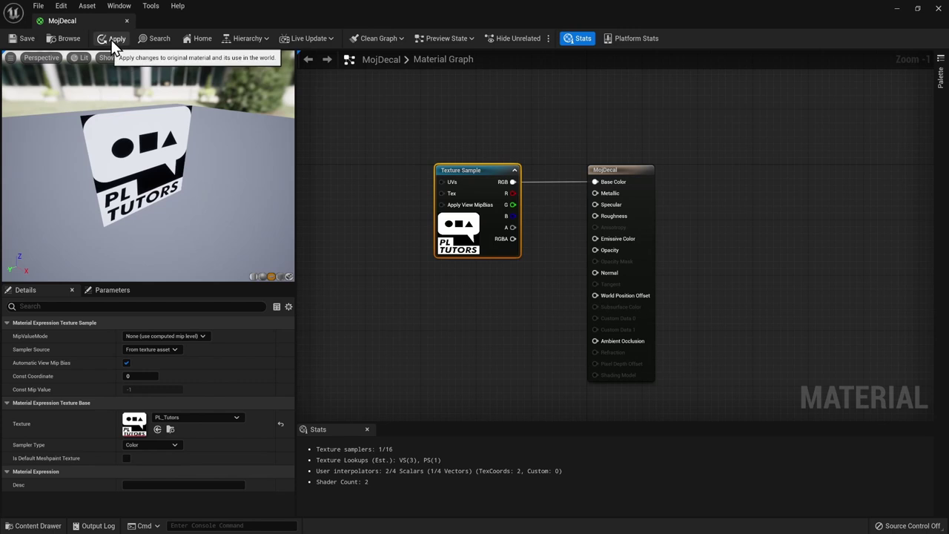
# - Rotate the MojDecal decal about 50 degrees so the logo faces the graffiti wall
pyautogui.moveTo(489, 7)
pyautogui.mouseDown()
pyautogui.moveTo(745, 91)
pyautogui.moveTo(712, 79)
pyautogui.mouseUp()
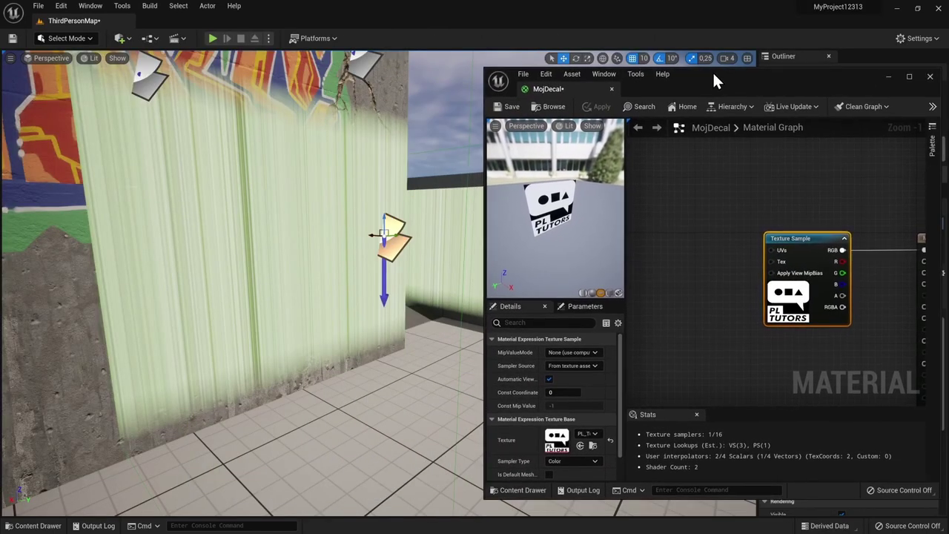
pyautogui.scroll(-3, 386, 211)
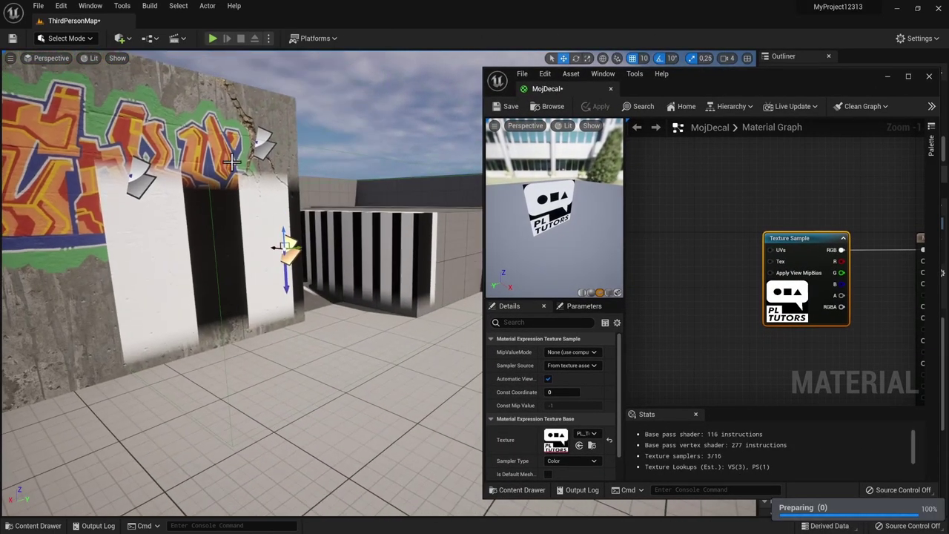
pyautogui.press('e')
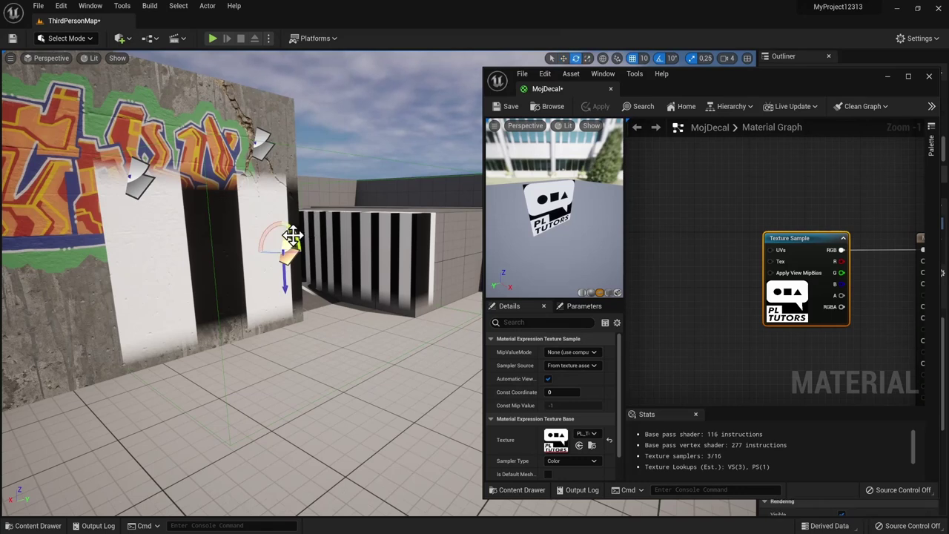
pyautogui.moveTo(288, 227)
pyautogui.mouseDown()
pyautogui.moveTo(282, 267)
pyautogui.moveTo(265, 236)
pyautogui.moveTo(298, 252)
pyautogui.mouseUp()
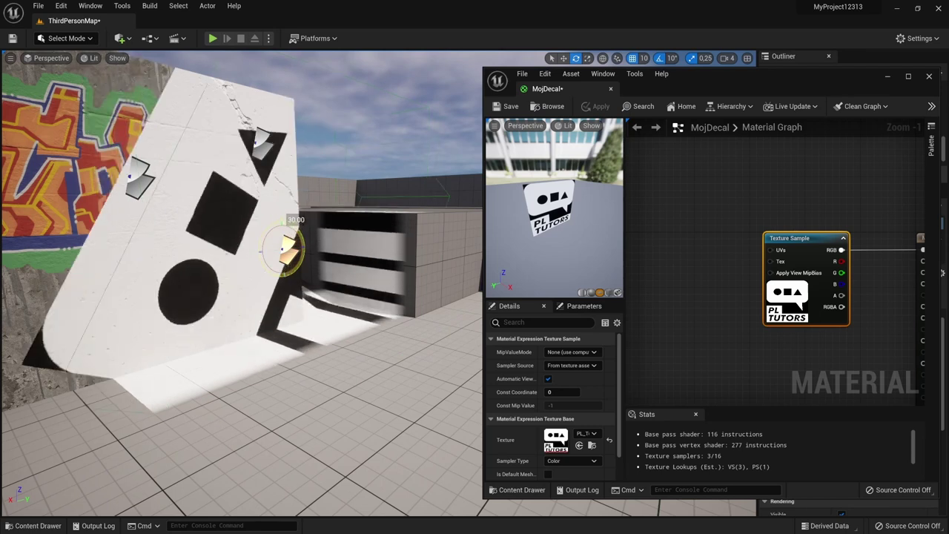
pyautogui.press('w')
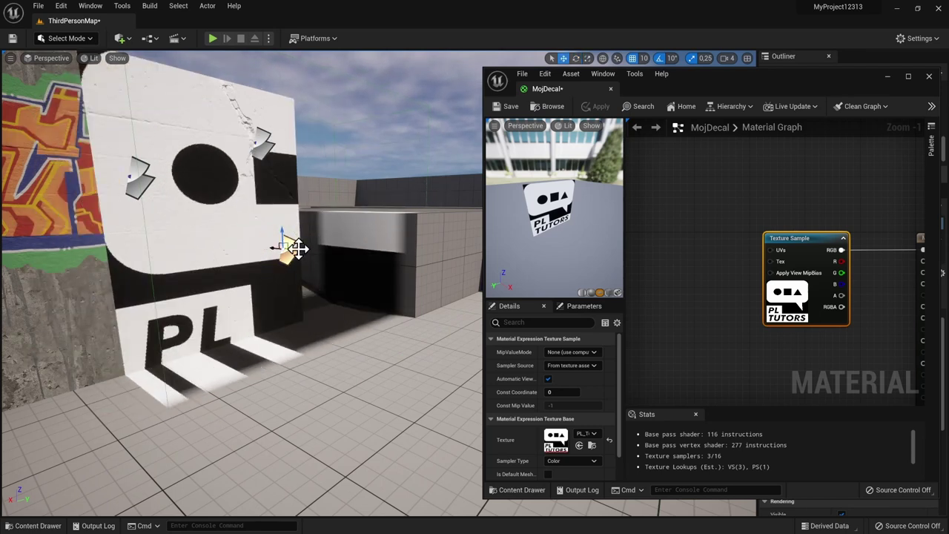
pyautogui.moveTo(286, 247)
pyautogui.mouseDown(button='right')
pyautogui.moveTo(337, 255)
pyautogui.moveTo(413, 243)
pyautogui.mouseUp(button='right')
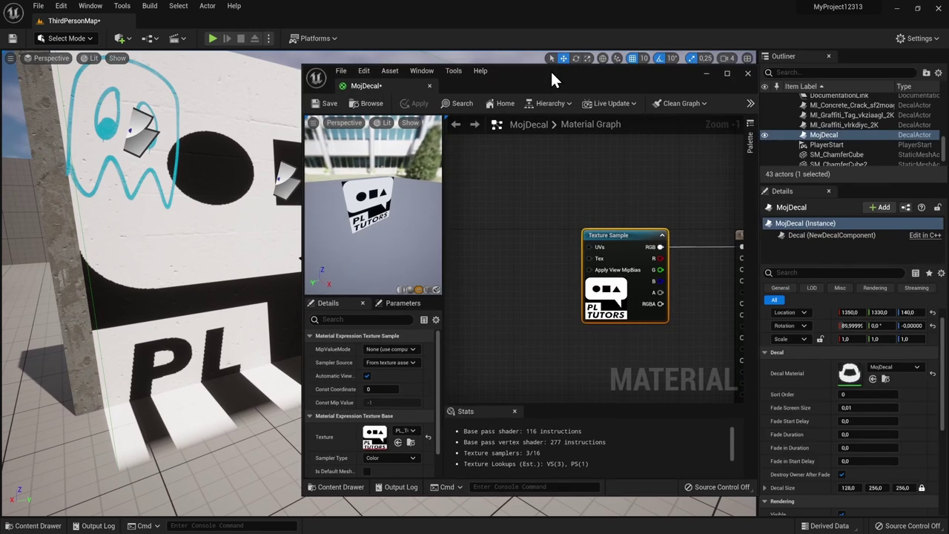
# - Reduce the decal size to 58.3 × 116.6 × 116.6, frame it, and reopen MojDecal
pyautogui.moveTo(704, 75); pyautogui.dragTo(277, 67)
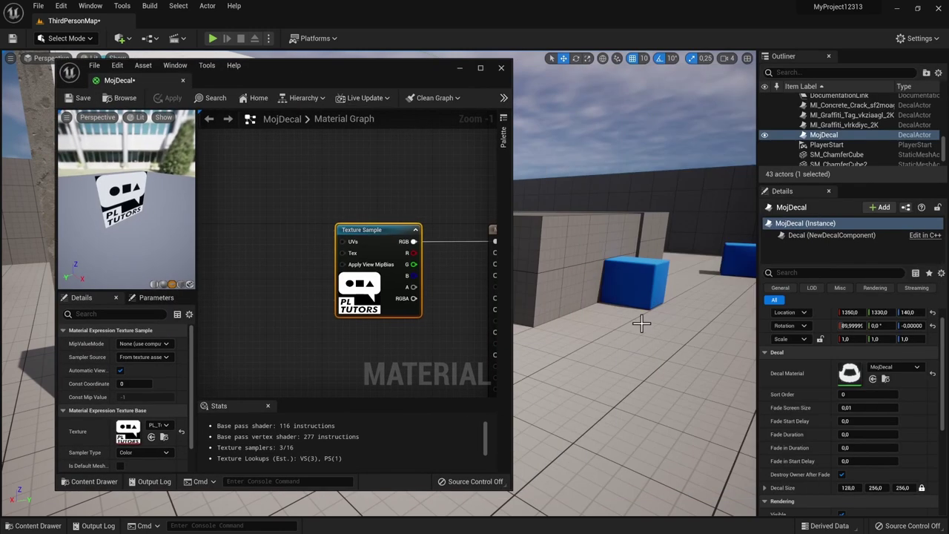
pyautogui.scroll(1, 823, 421)
pyautogui.scroll(-1, 823, 422)
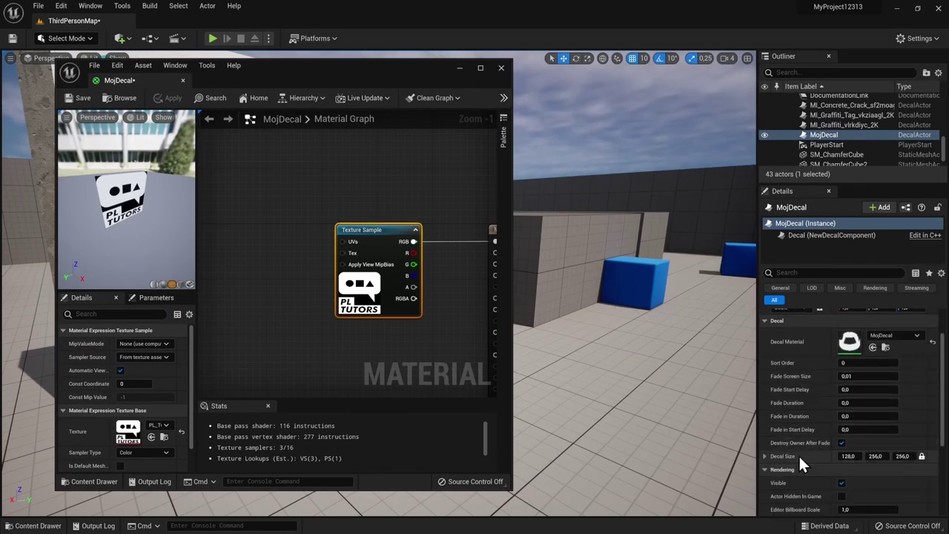
pyautogui.click(458, 67)
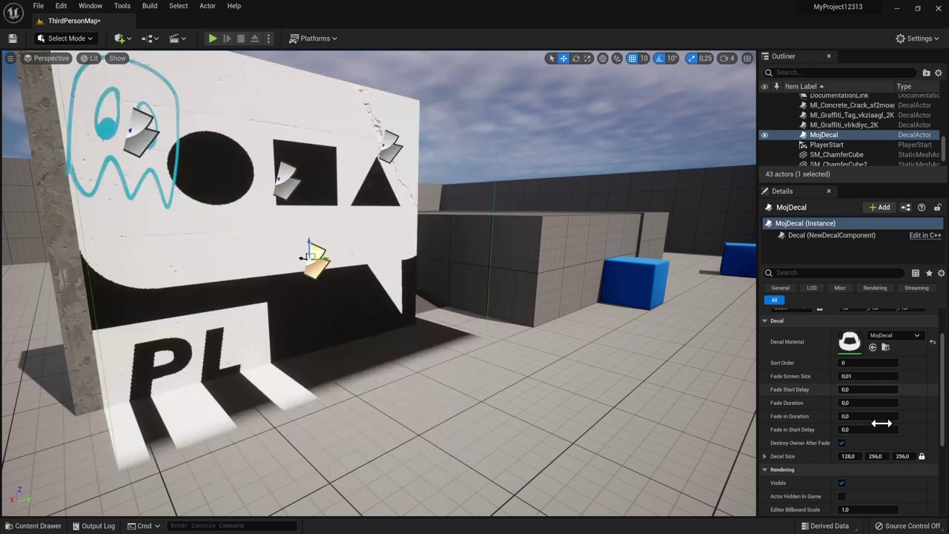
pyautogui.moveTo(847, 456)
pyautogui.mouseDown()
pyautogui.moveTo(801, 456)
pyautogui.moveTo(823, 456)
pyautogui.mouseUp()
pyautogui.press('f')
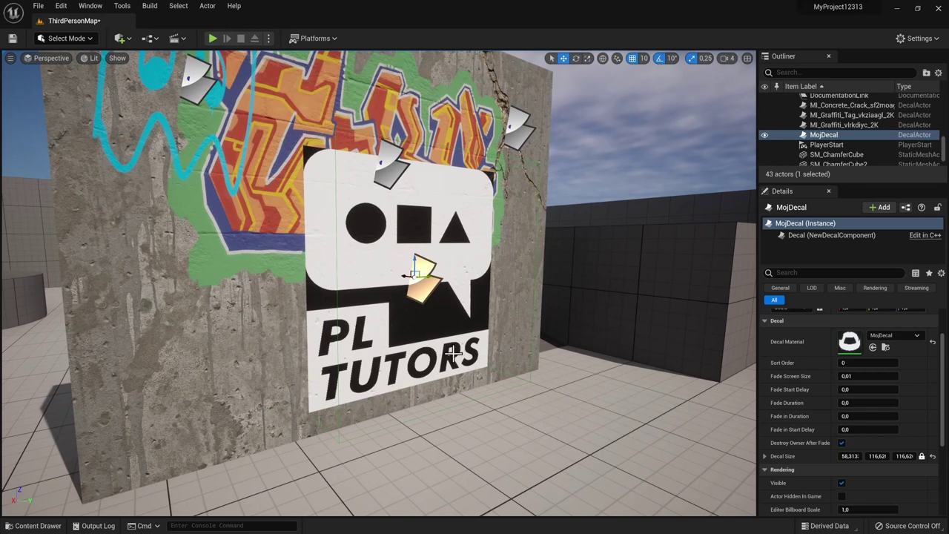
pyautogui.scroll(1, 471, 323)
pyautogui.keyDown('alt'); pyautogui.moveTo(415, 314); pyautogui.dragTo(356, 289); pyautogui.keyUp('alt')
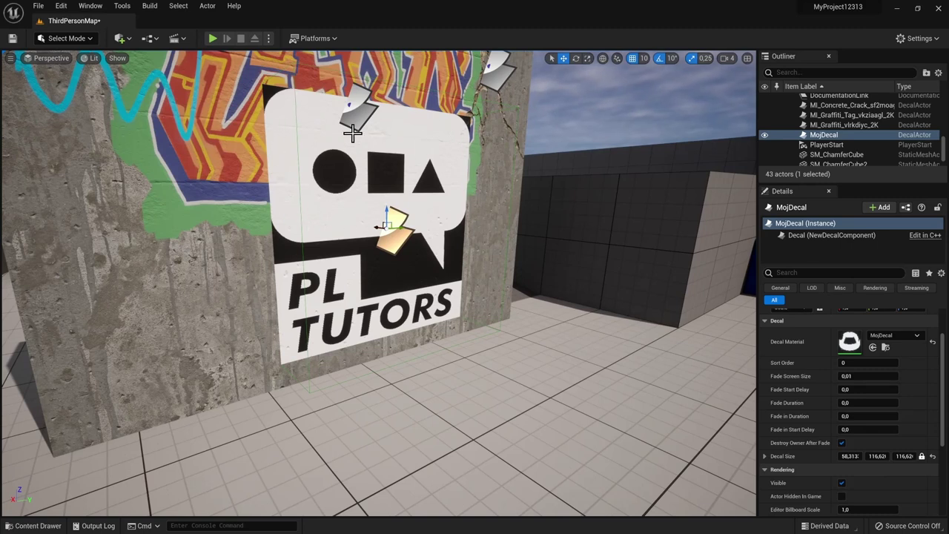
pyautogui.hotkey('ctrl', 'space')
pyautogui.doubleClick(668, 405)
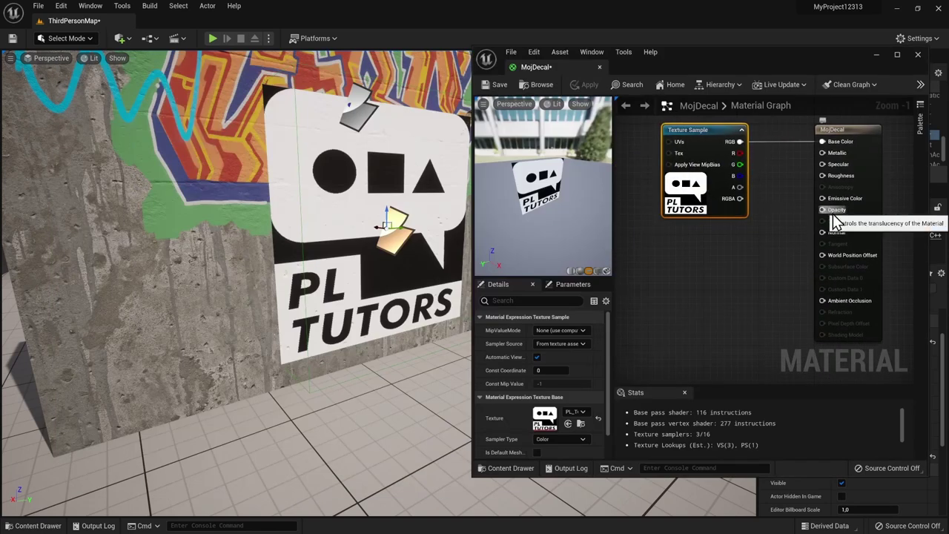
# - Wire the PL_Tutors texture's alpha into MojDecal's Opacity and apply the change
pyautogui.moveTo(697, 128); pyautogui.dragTo(648, 130)
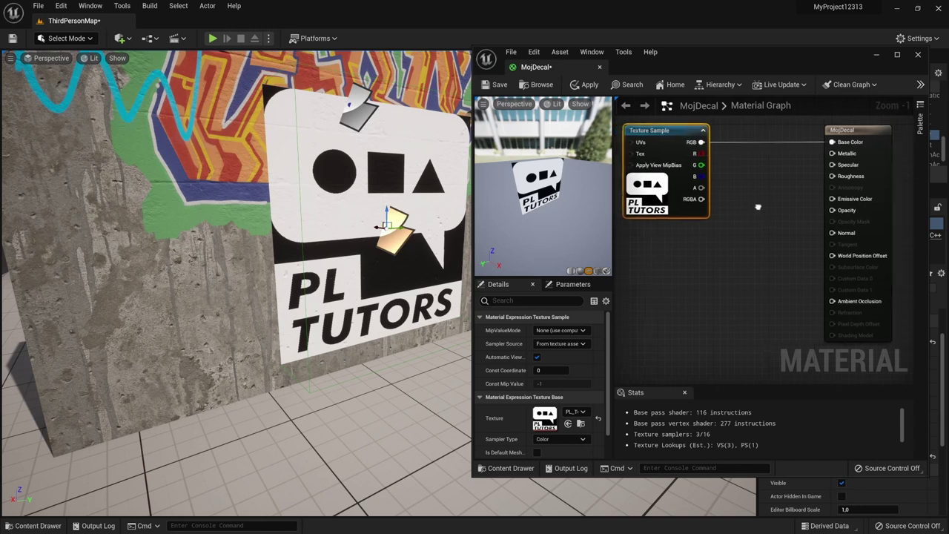
pyautogui.moveTo(709, 190); pyautogui.dragTo(746, 176)
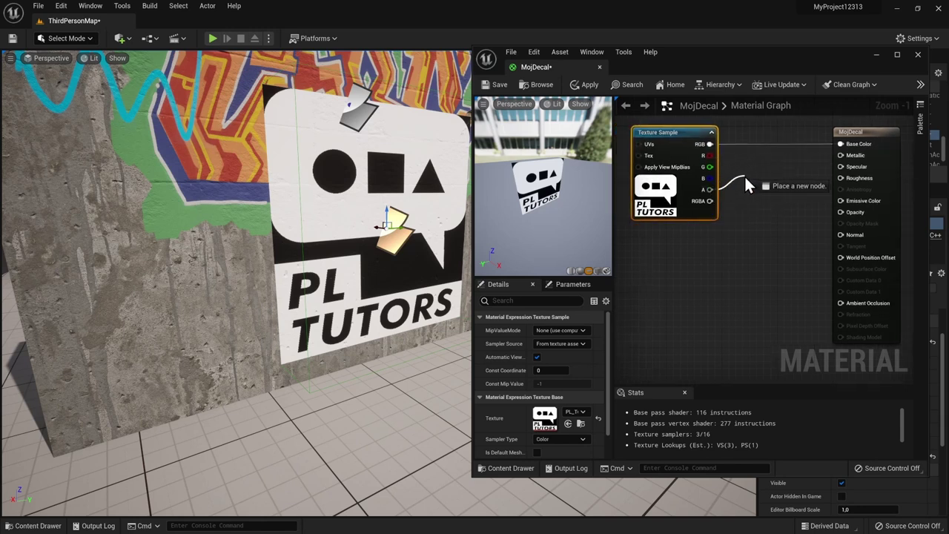
pyautogui.moveTo(745, 175); pyautogui.dragTo(853, 212)
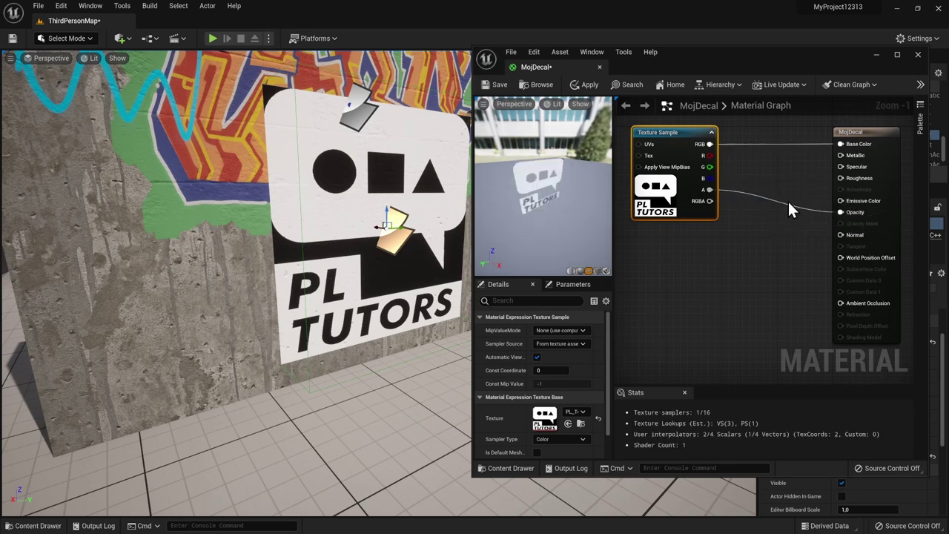
pyautogui.click(591, 86)
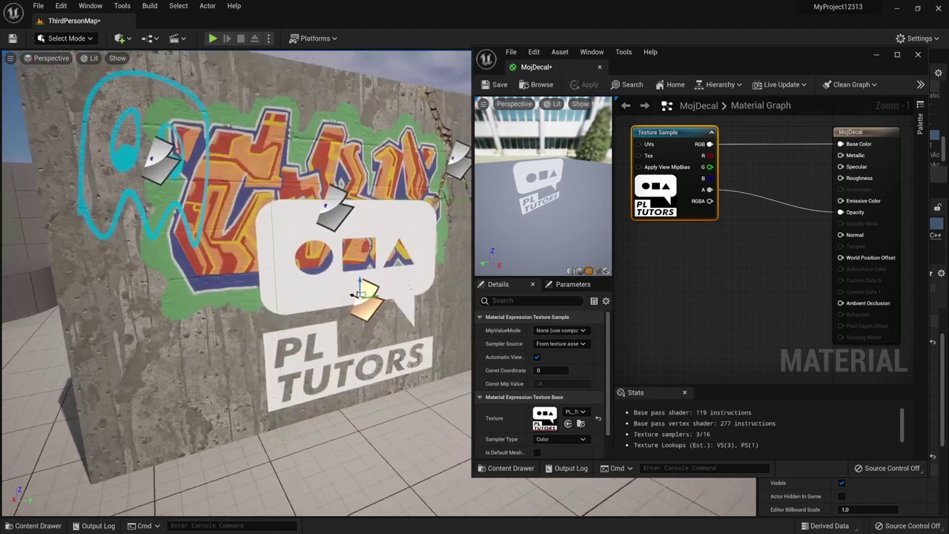
pyautogui.scroll(-5, 221, 129)
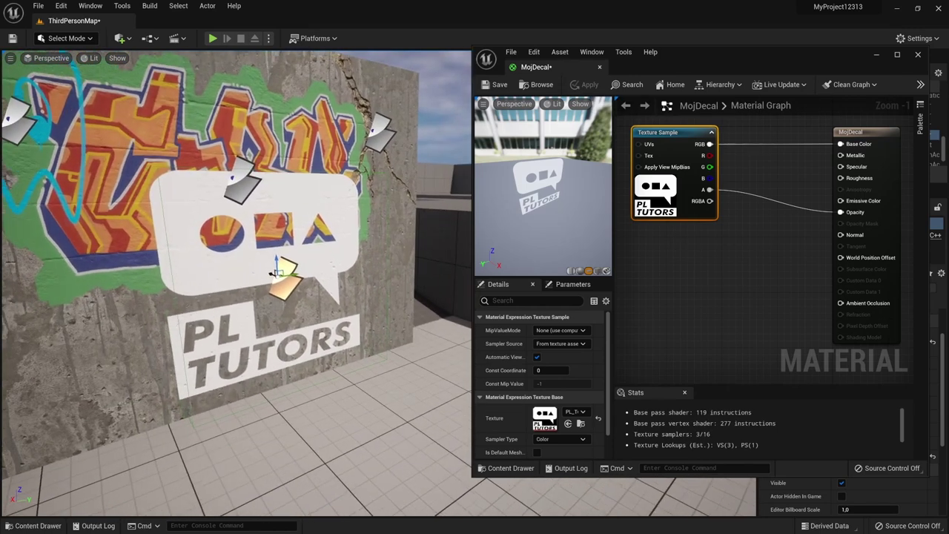
pyautogui.moveTo(239, 152); pyautogui.dragTo(279, 192, button='right')
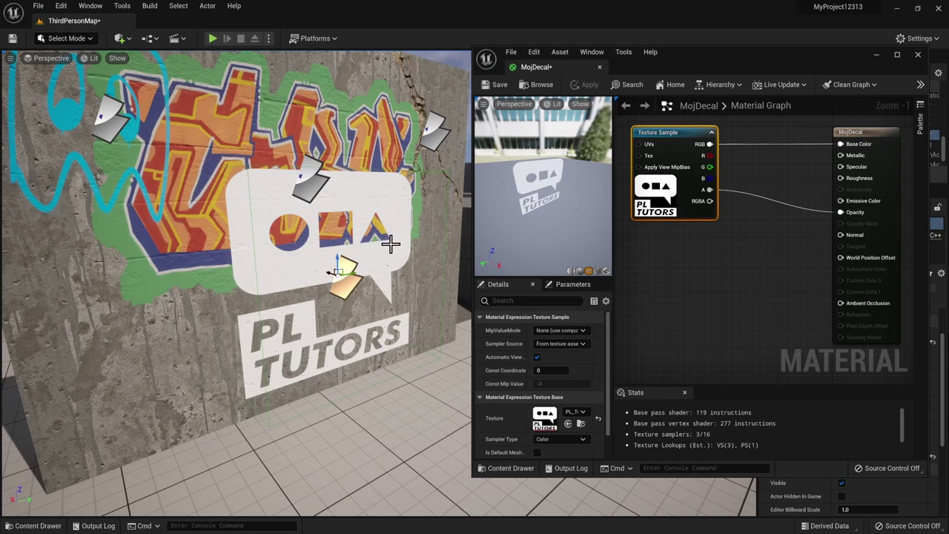
pyautogui.moveTo(677, 126); pyautogui.dragTo(703, 275, button='right')
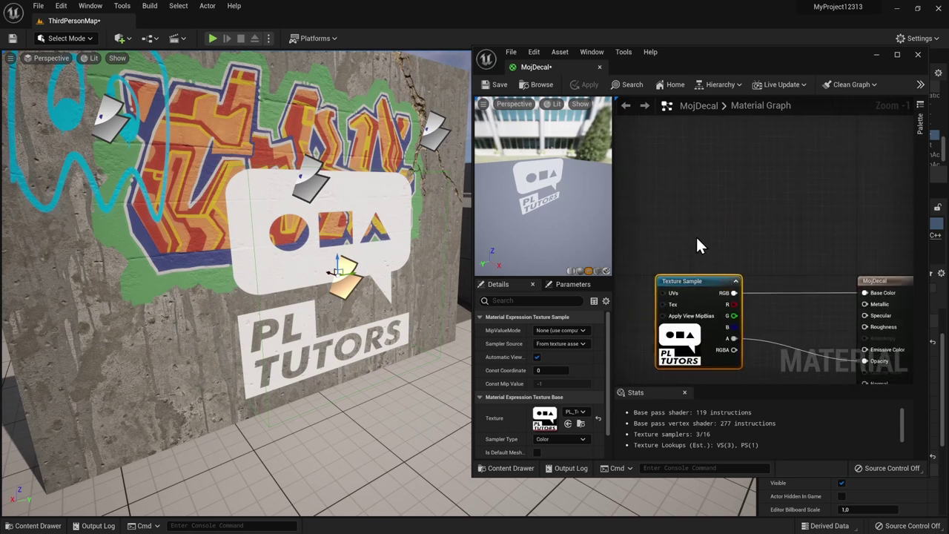
# - Add a black 0,0,0 Constant3Vector node above the texture sample
pyautogui.click(704, 211)
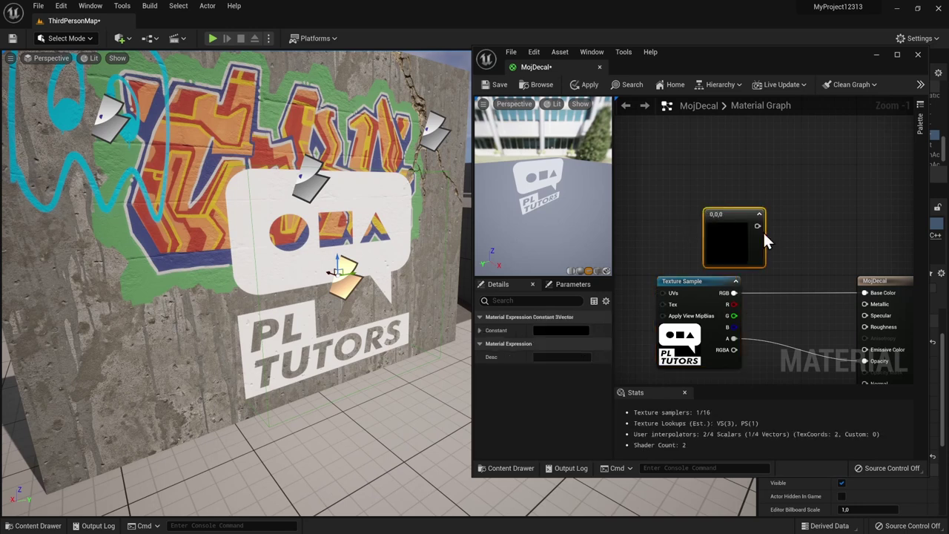
pyautogui.moveTo(732, 232); pyautogui.dragTo(703, 232)
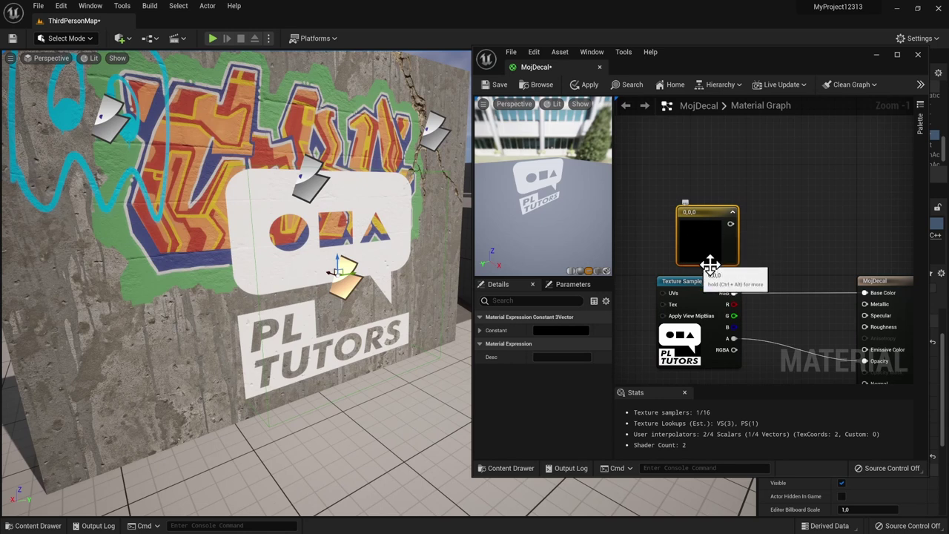
pyautogui.moveTo(754, 252); pyautogui.dragTo(758, 221, button='right')
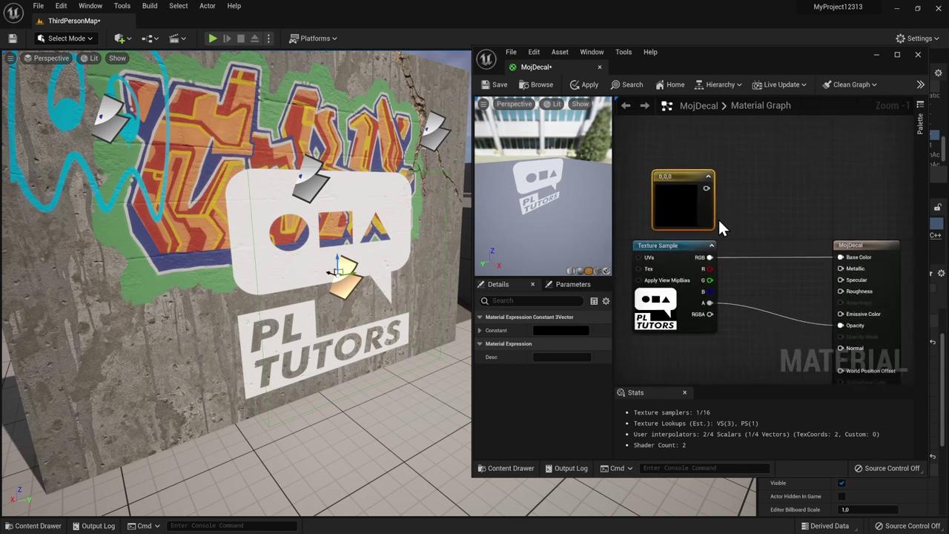
# - Multiply the texture RGB by the 0,0,0 constant into Base Color, then apply
pyautogui.click(682, 247)
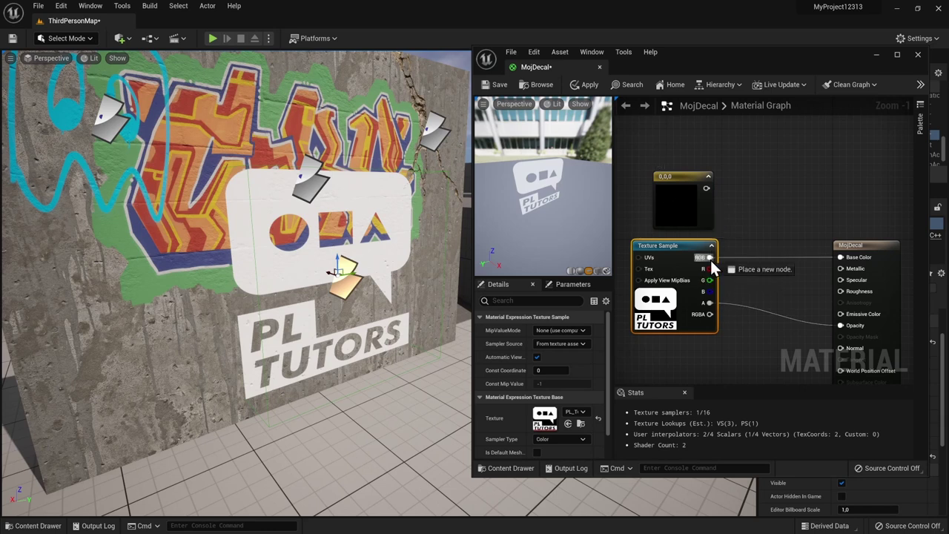
pyautogui.moveTo(707, 257); pyautogui.dragTo(765, 227)
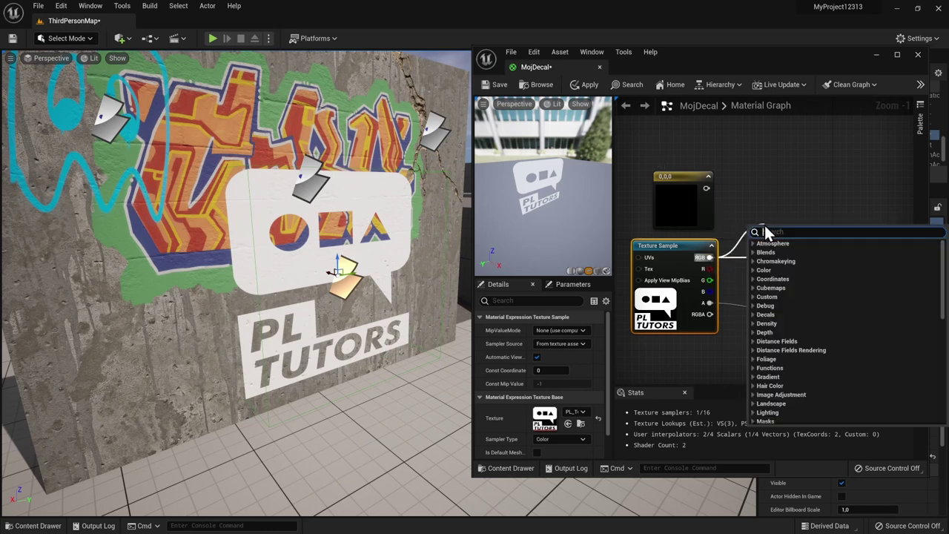
pyautogui.write('multiply')
pyautogui.press('Return')
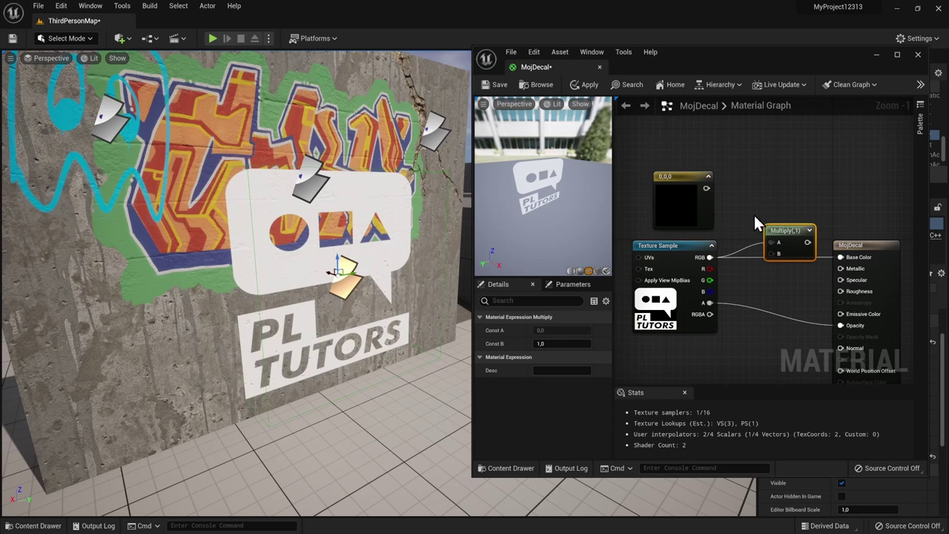
pyautogui.moveTo(787, 232); pyautogui.dragTo(766, 219)
pyautogui.moveTo(706, 189)
pyautogui.mouseDown()
pyautogui.moveTo(749, 230)
pyautogui.moveTo(850, 257)
pyautogui.mouseUp()
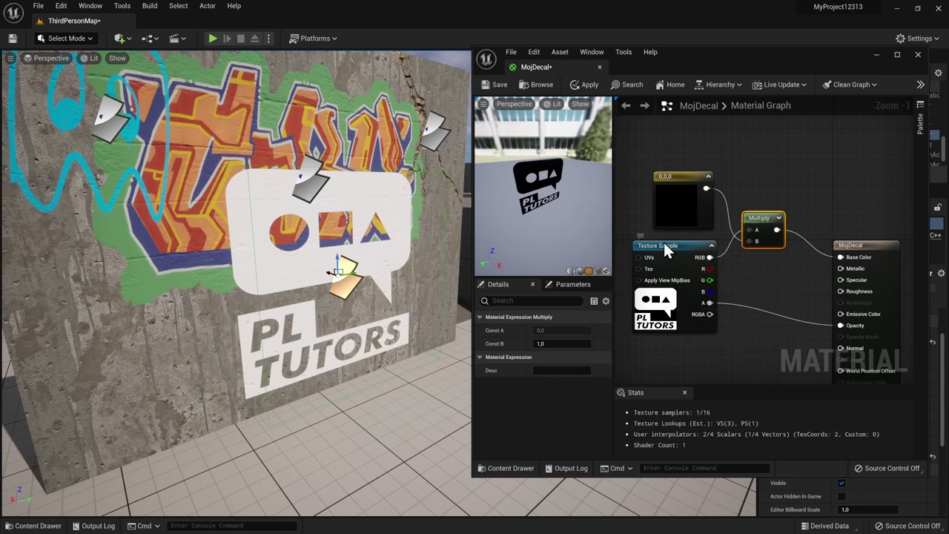
pyautogui.click(585, 83)
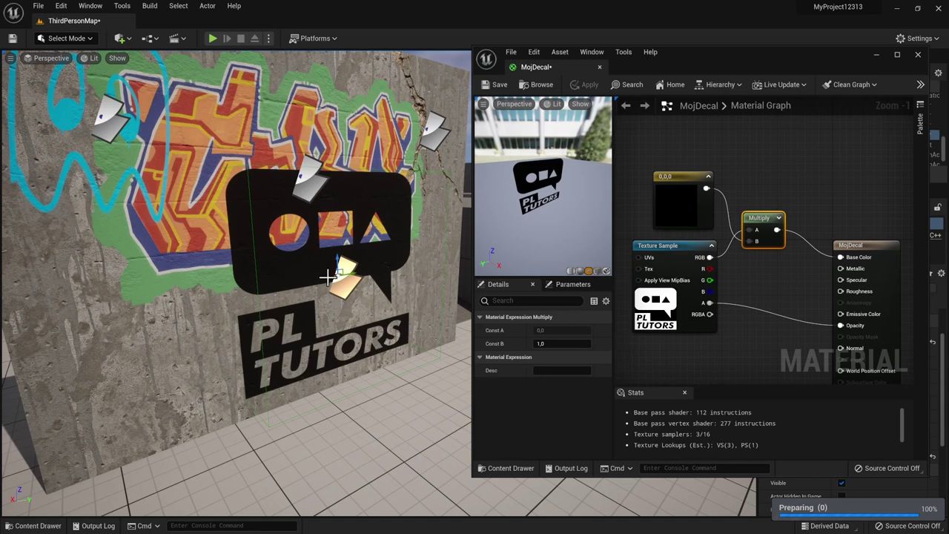
# - Set the colour constant to pink (0.964, 0.15, 0.188), apply, and fly closer to the wall logo
pyautogui.doubleClick(676, 203)
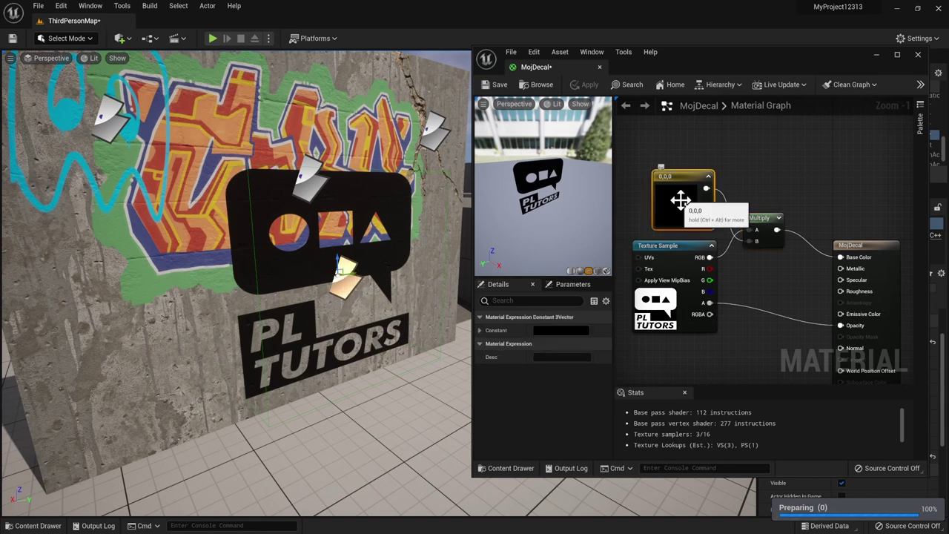
pyautogui.click(781, 286)
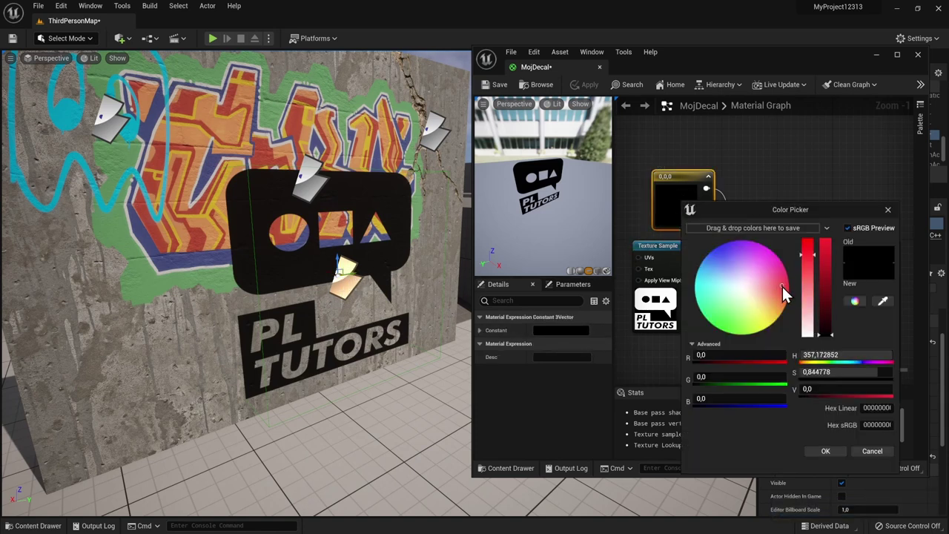
pyautogui.moveTo(826, 332); pyautogui.dragTo(825, 245)
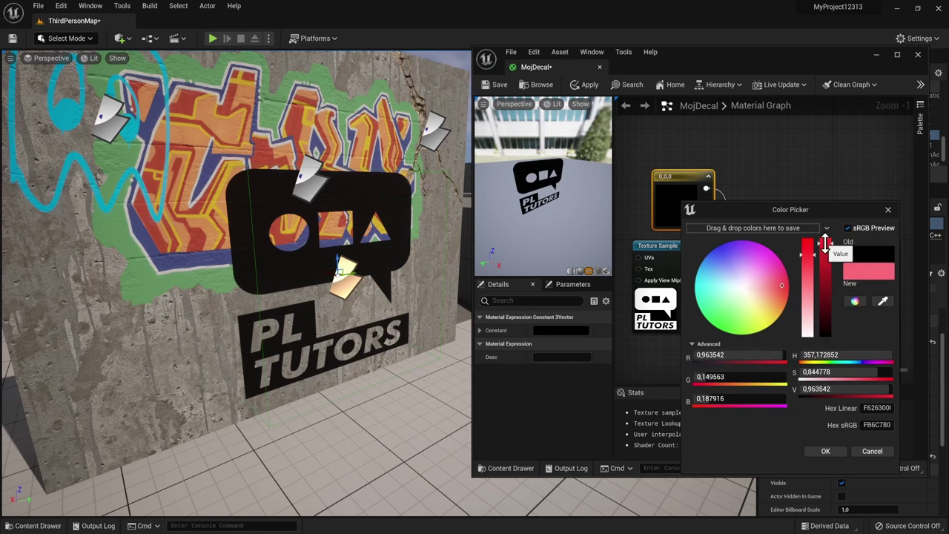
pyautogui.click(829, 450)
pyautogui.click(584, 85)
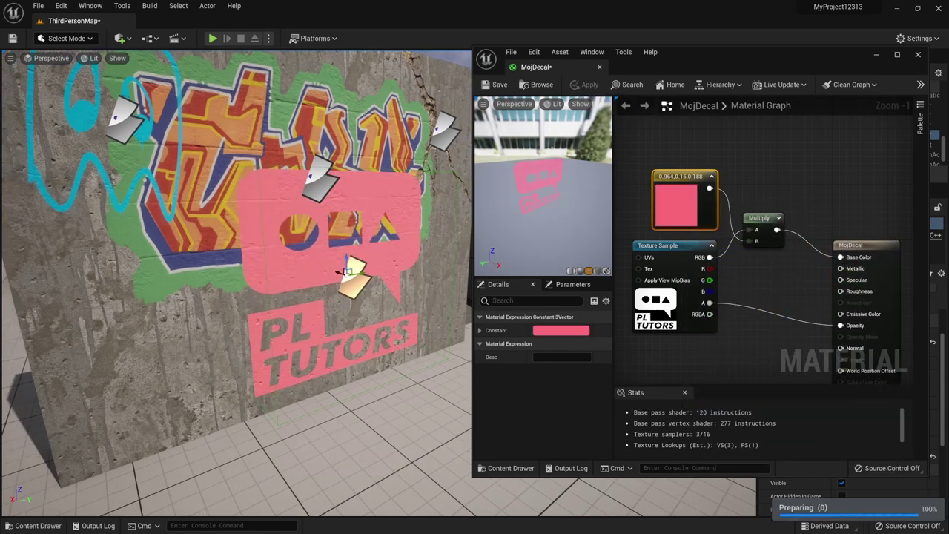
pyautogui.moveTo(370, 238); pyautogui.dragTo(381, 208, button='right')
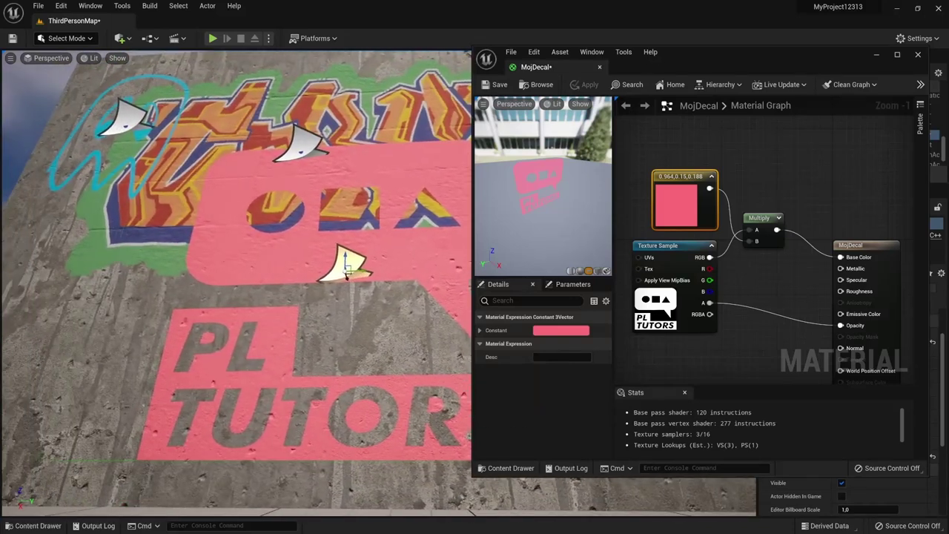
pyautogui.moveTo(714, 277)
pyautogui.mouseDown(button='right')
pyautogui.moveTo(771, 273)
pyautogui.moveTo(694, 227)
pyautogui.moveTo(753, 259)
pyautogui.mouseUp(button='right')
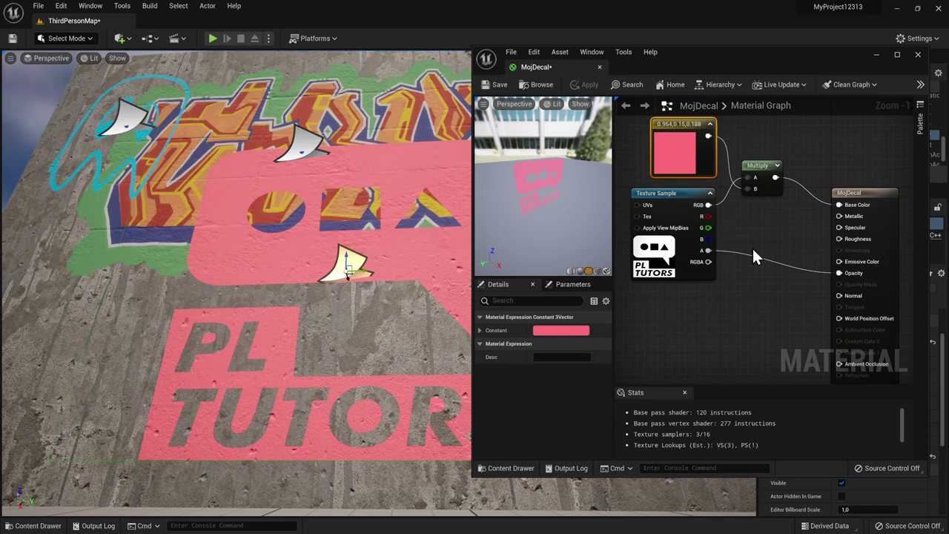
# - Add a Constant feeding Roughness with value 0.1 and apply the material
pyautogui.click(765, 223)
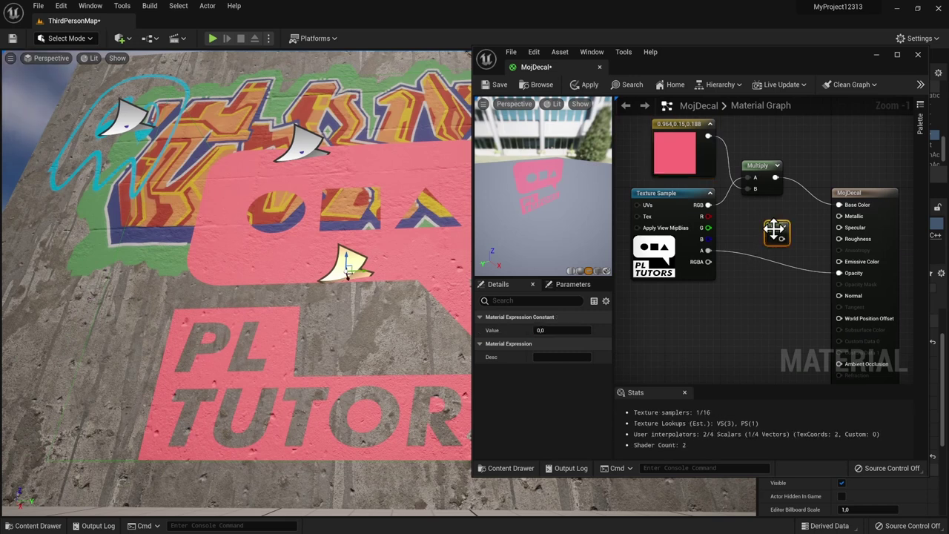
pyautogui.moveTo(782, 238); pyautogui.dragTo(840, 239)
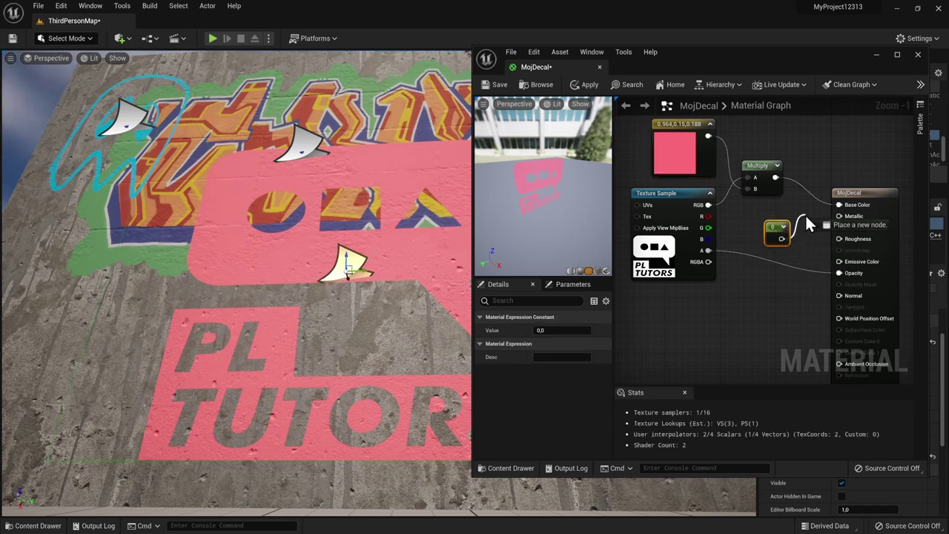
pyautogui.keyDown('alt'); pyautogui.click(840, 239); pyautogui.keyUp('alt')
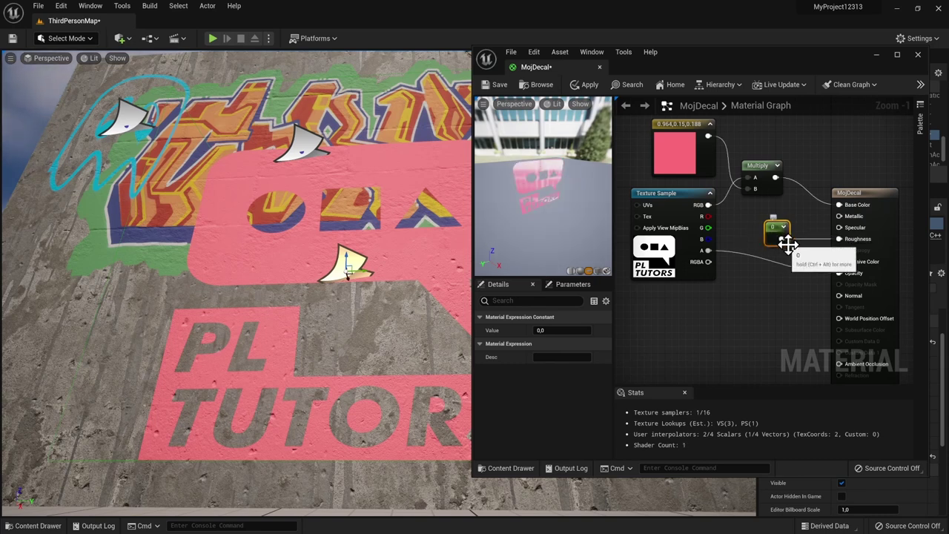
pyautogui.hotkey('ctrl', 'z')
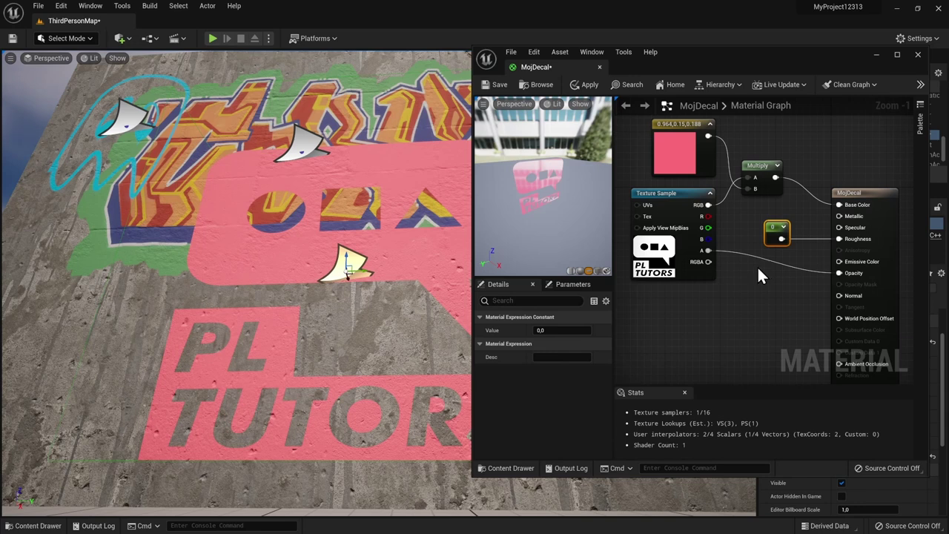
pyautogui.click(567, 330)
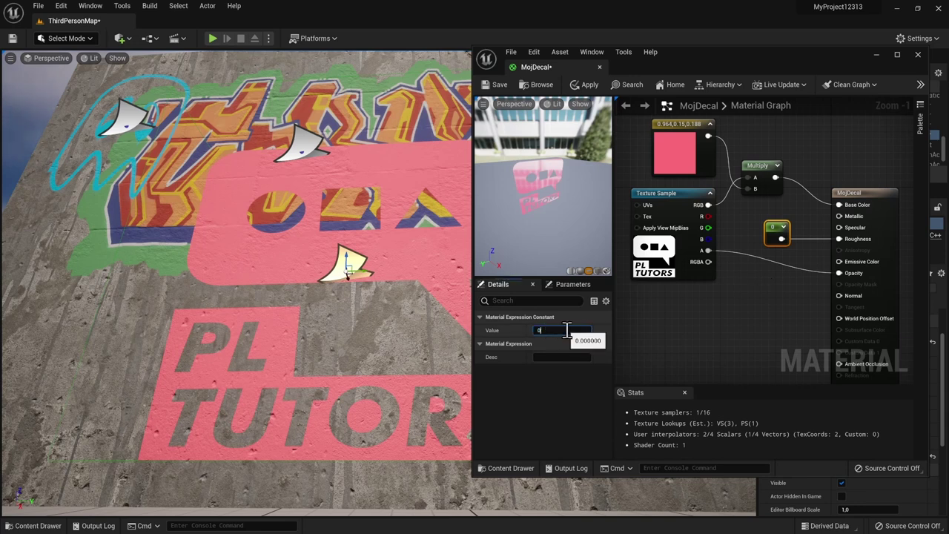
pyautogui.write(',1')
pyautogui.press('Return')
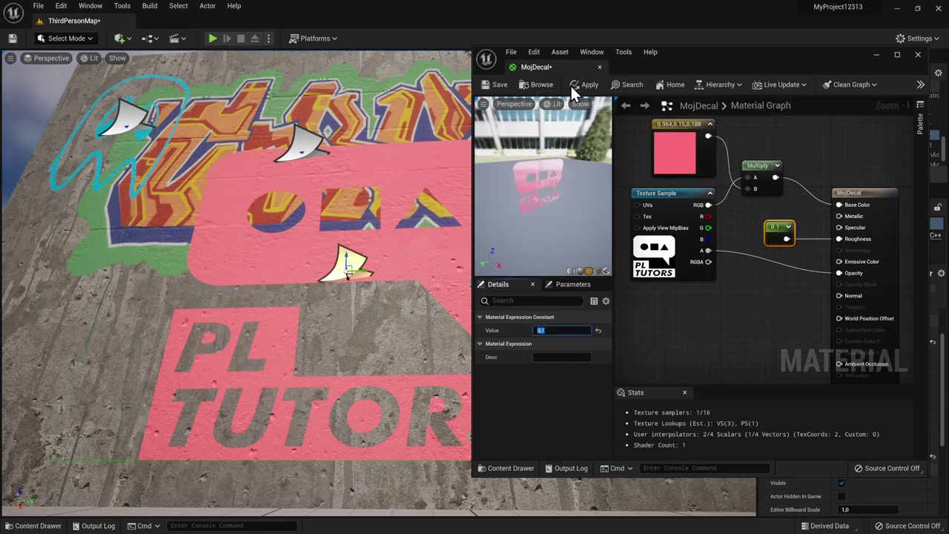
pyautogui.click(576, 84)
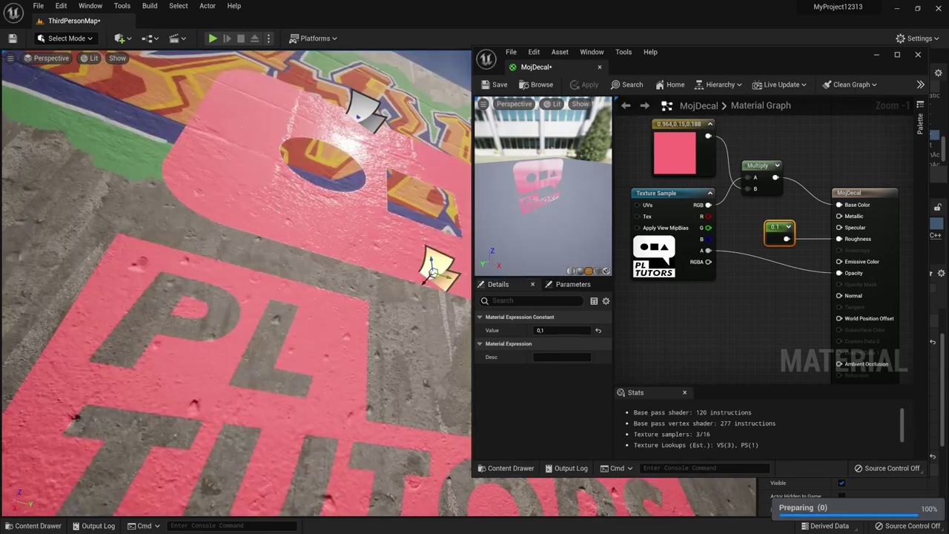
# - Change the roughness constant to 0.8 and inspect the matte decal on the wall
pyautogui.moveTo(285, 181); pyautogui.dragTo(285, 182, button='right')
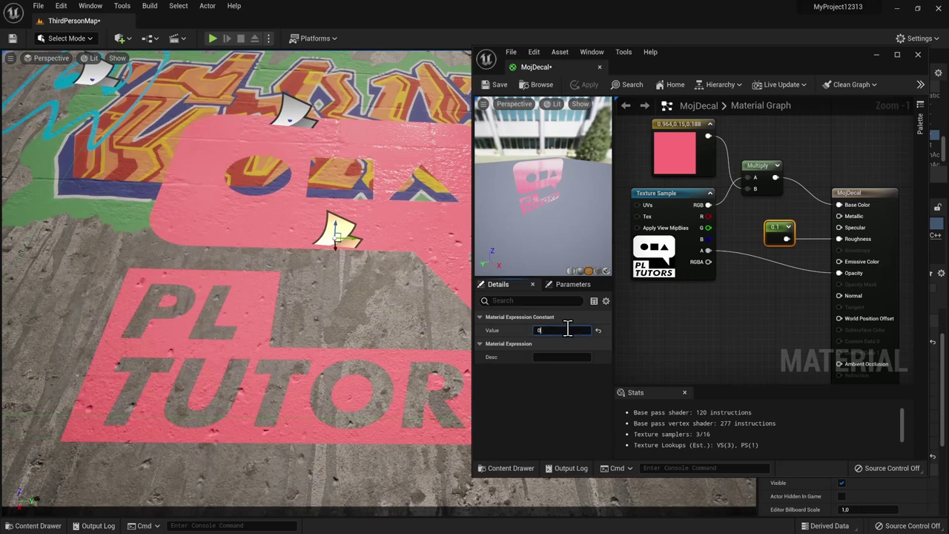
pyautogui.write('.8')
pyautogui.click(625, 326)
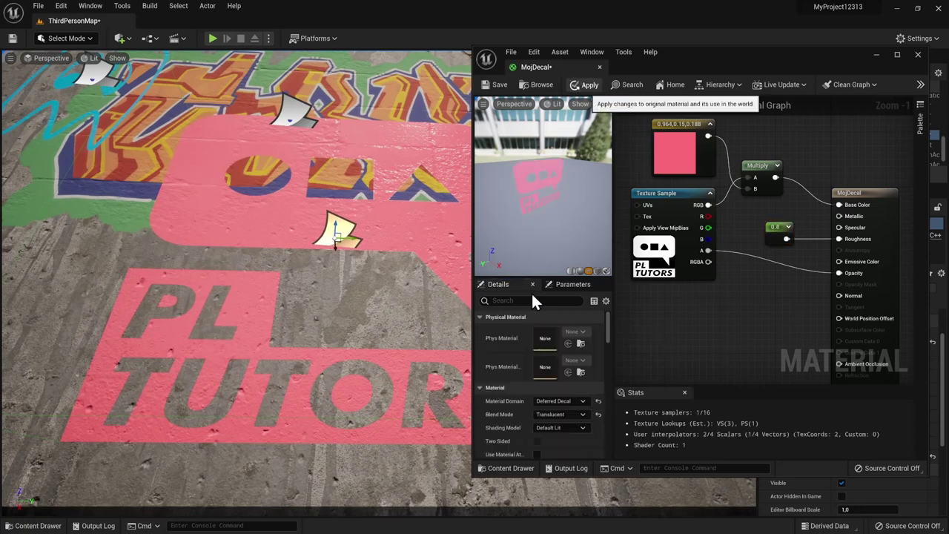
pyautogui.moveTo(314, 282); pyautogui.dragTo(314, 282, button='right')
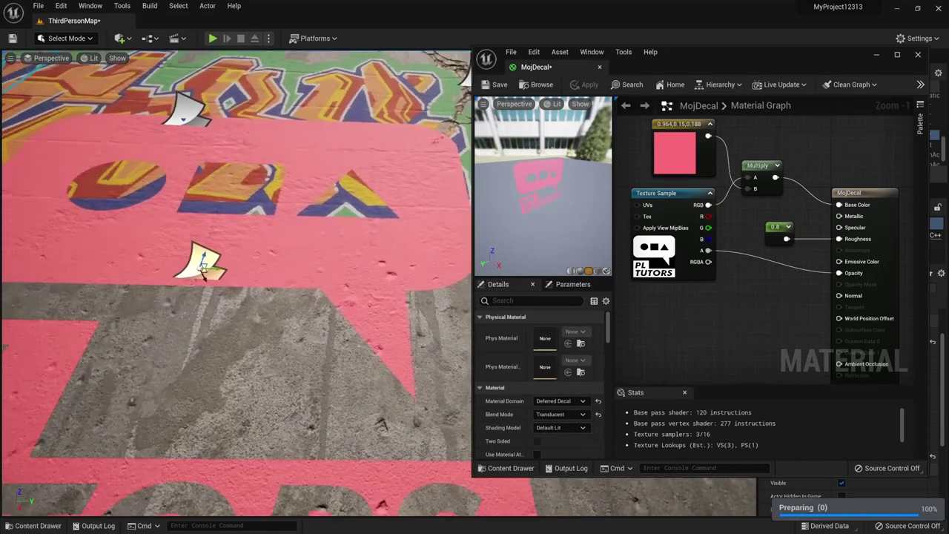
pyautogui.moveTo(203, 269); pyautogui.dragTo(326, 285, button='right')
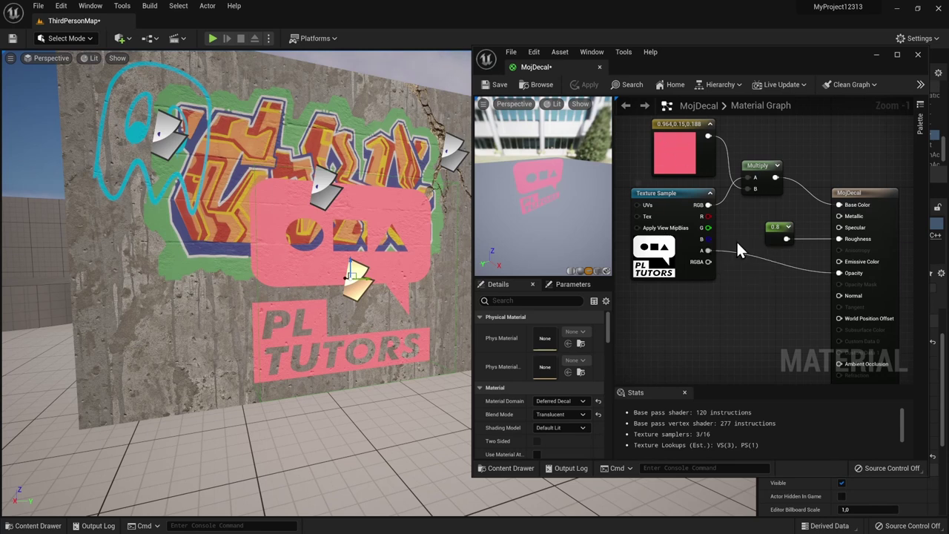
pyautogui.rightClick(674, 208)
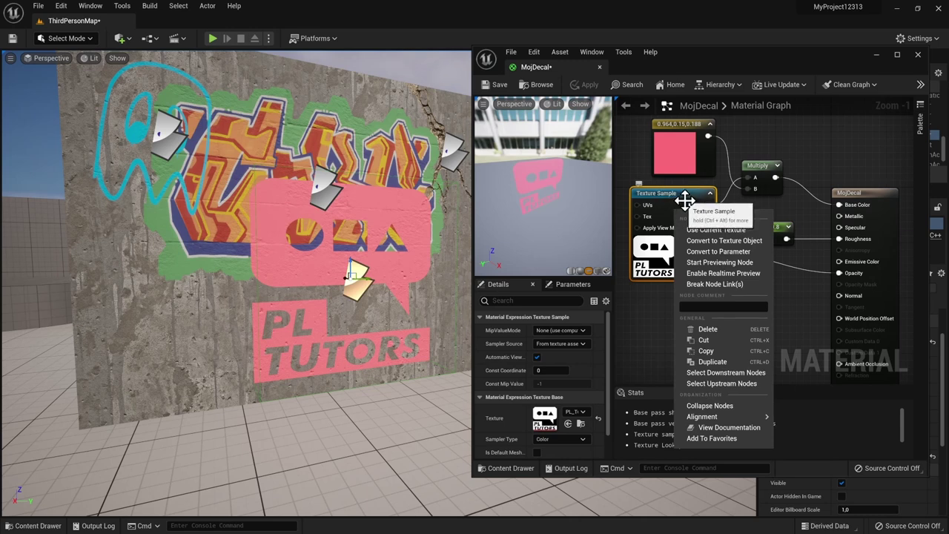
# - Convert the texture sample and colour constant into parameters named Textura and Kolor
pyautogui.click(736, 252)
pyautogui.write('Textura')
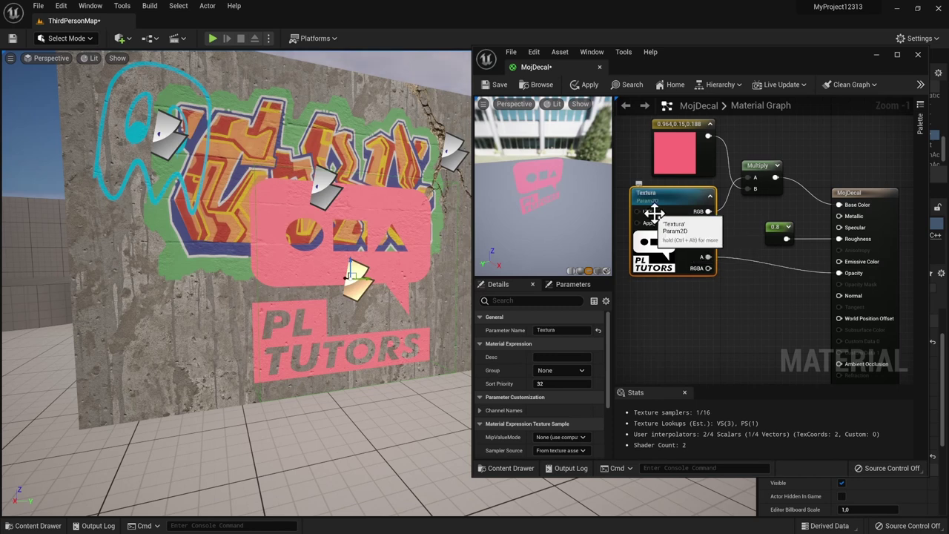
pyautogui.rightClick(697, 162)
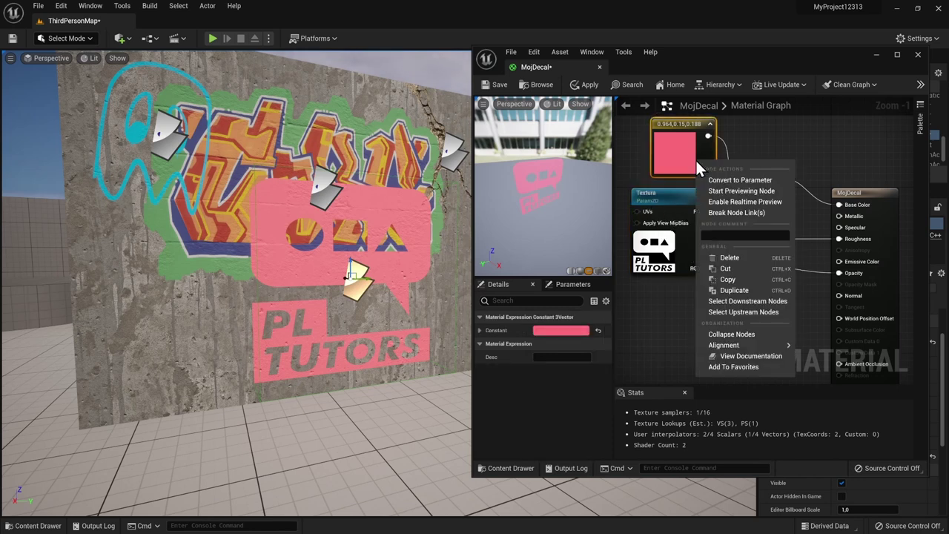
pyautogui.click(725, 179)
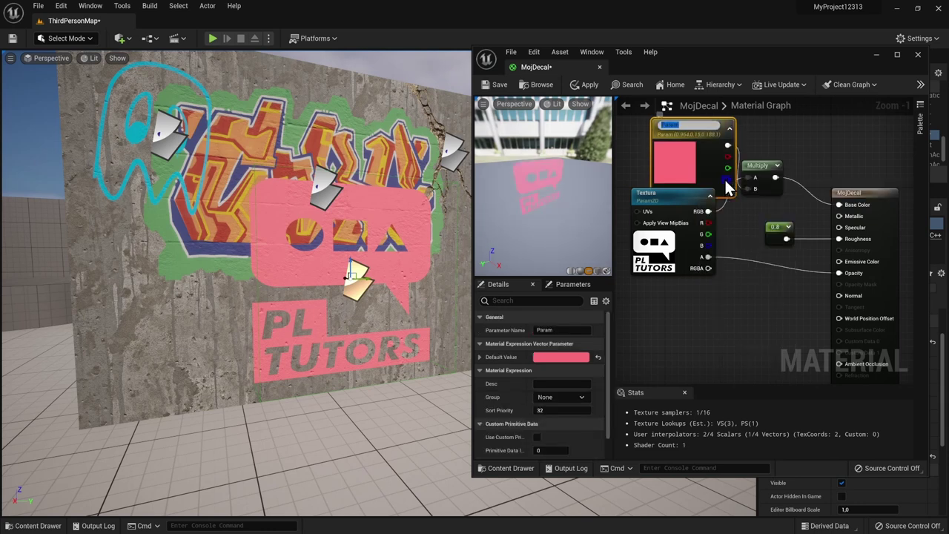
pyautogui.write('r')
pyautogui.press('Return')
pyautogui.scroll(1, 727, 187)
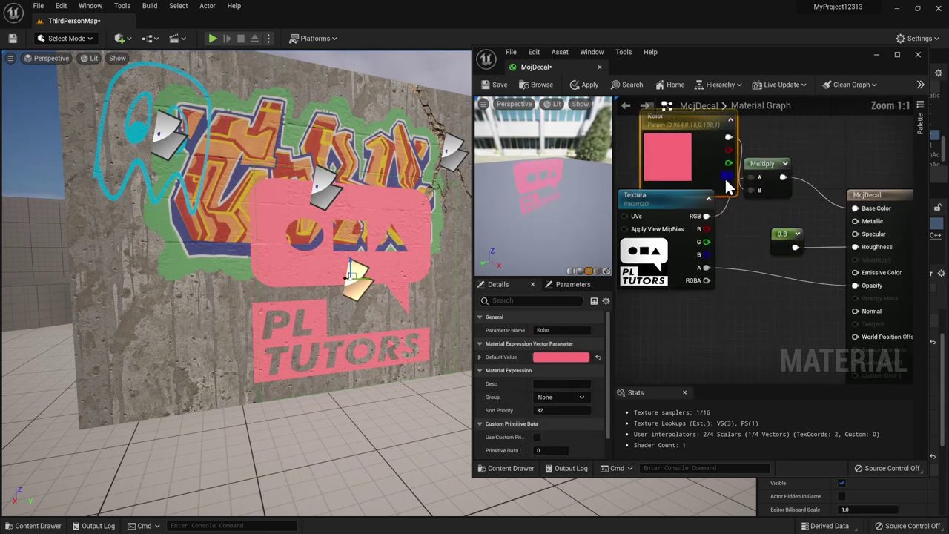
# - Convert the 0.8 constant into a Roughness parameter and apply the material
pyautogui.click(772, 234)
pyautogui.rightClick(781, 238)
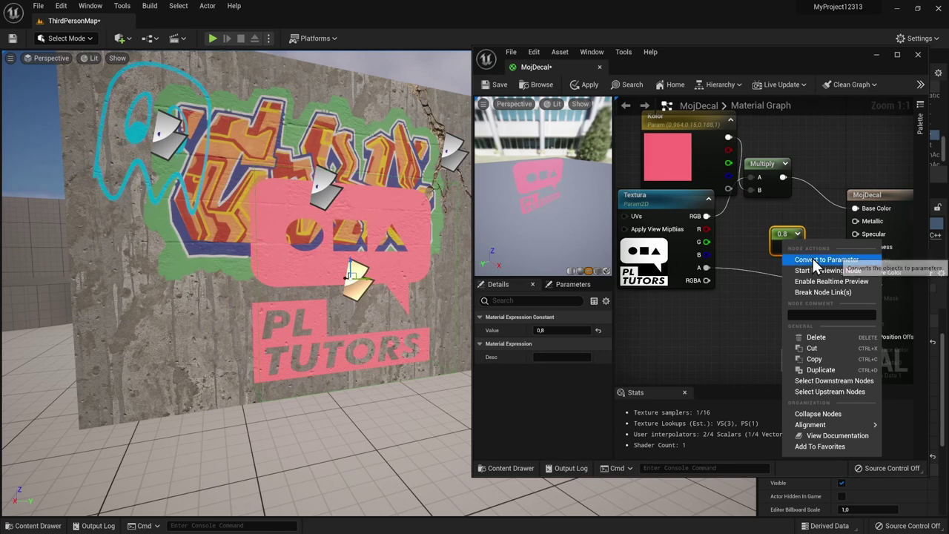
pyautogui.click(814, 259)
pyautogui.write('Roughness')
pyautogui.press('Return')
pyautogui.scroll(-1, 812, 257)
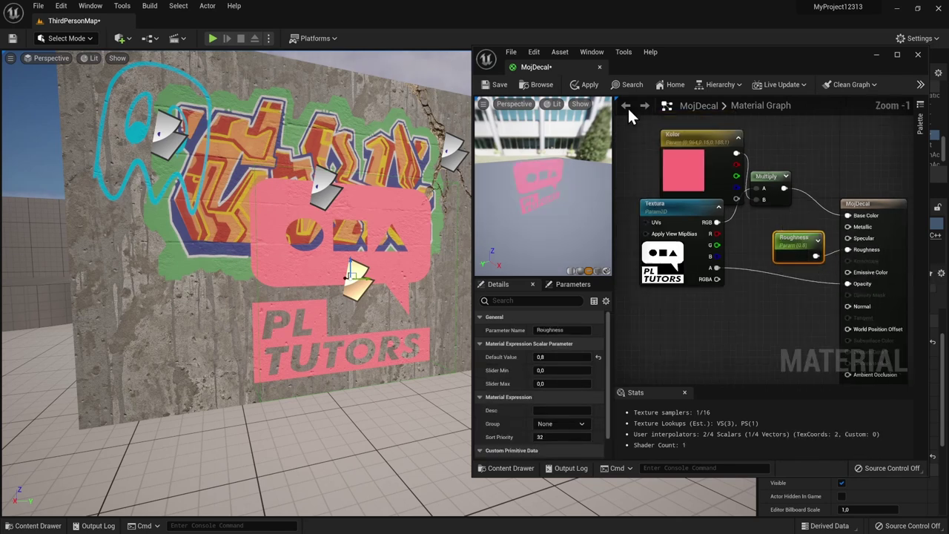
pyautogui.click(591, 86)
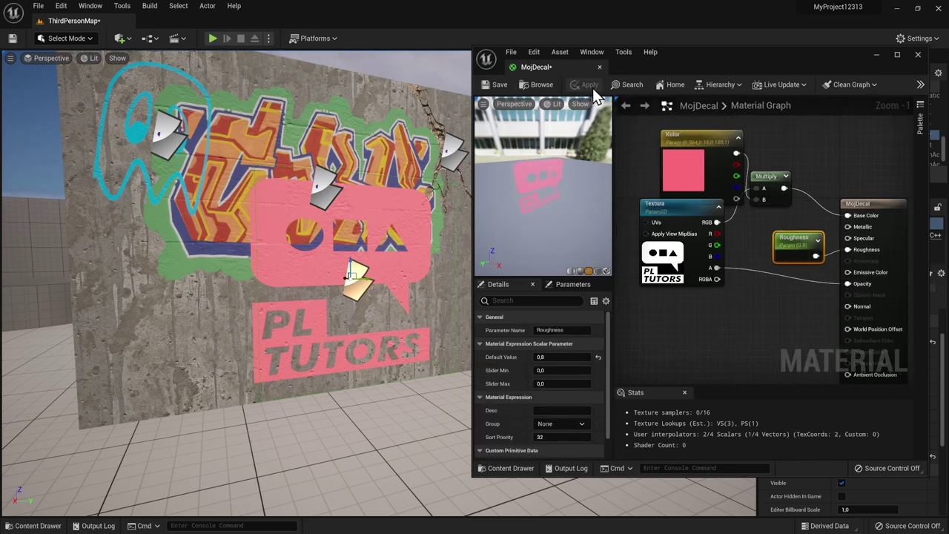
# - Set the Kolor parameter to pink (0.964, 0.127, 0.271) and lower Roughness to 0.404
pyautogui.click(569, 288)
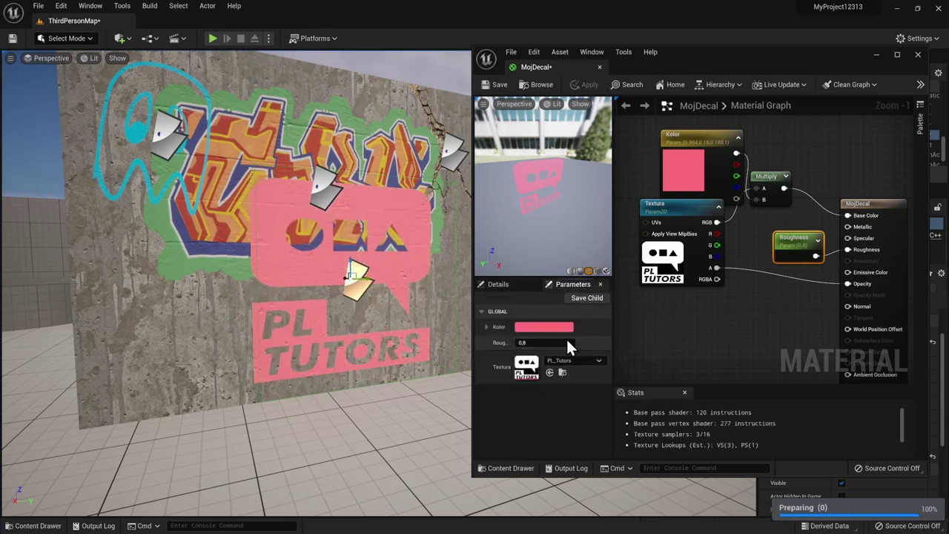
pyautogui.moveTo(355, 297); pyautogui.dragTo(356, 296, button='right')
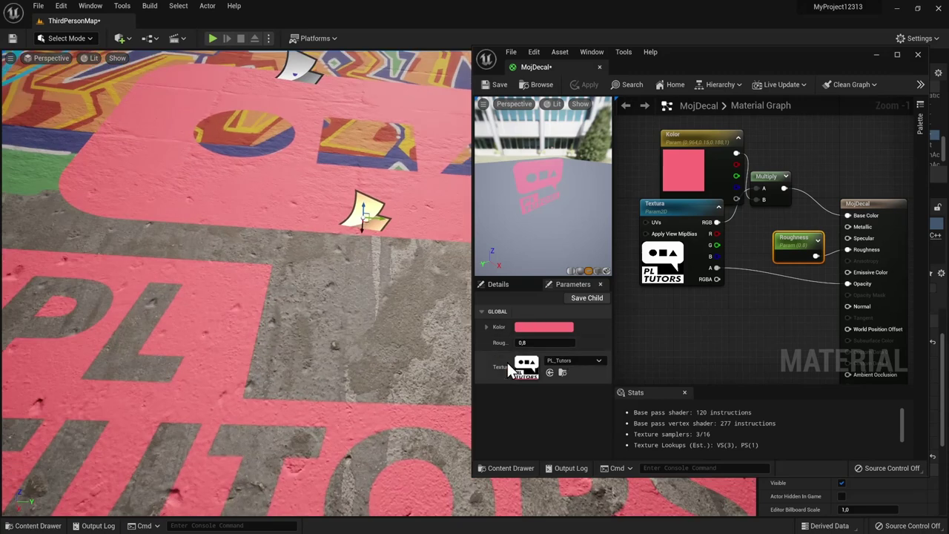
pyautogui.click(547, 328)
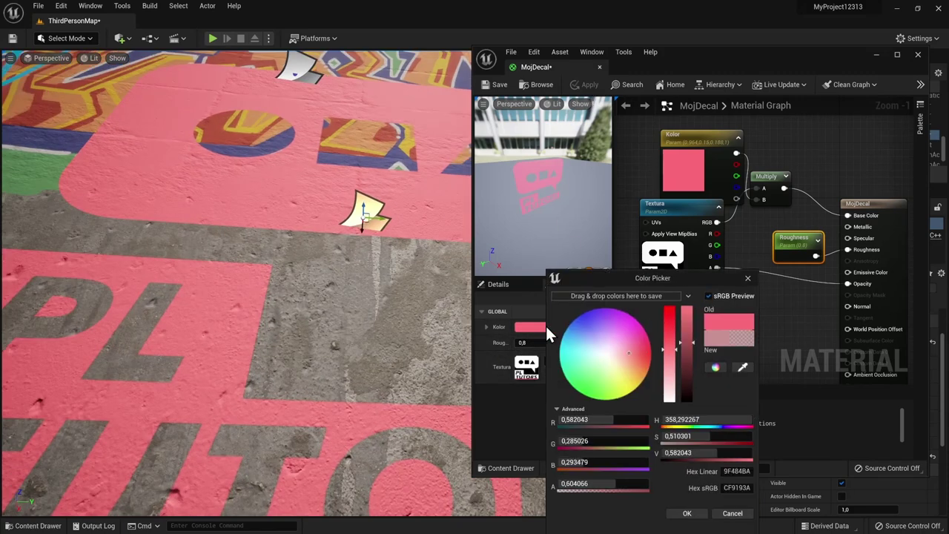
pyautogui.click(584, 387)
pyautogui.click(690, 519)
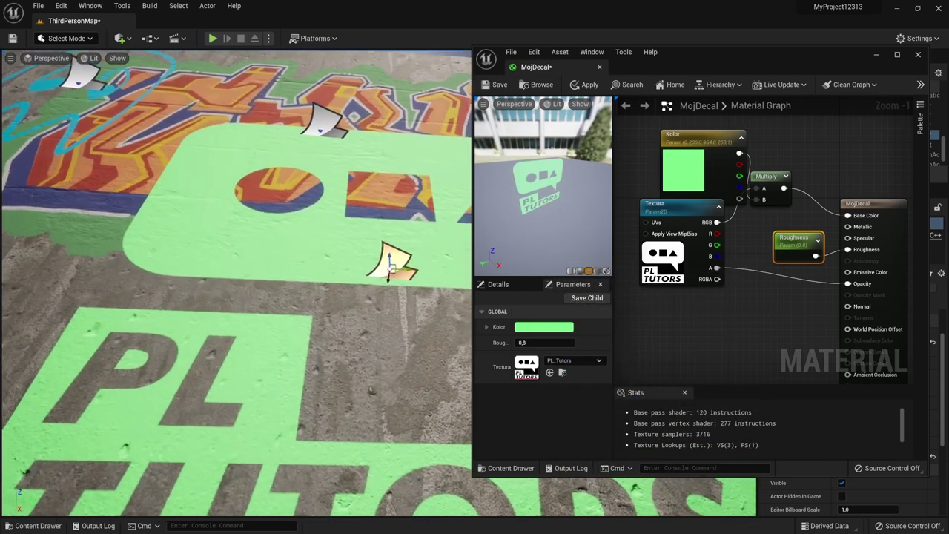
pyautogui.click(554, 328)
pyautogui.click(655, 349)
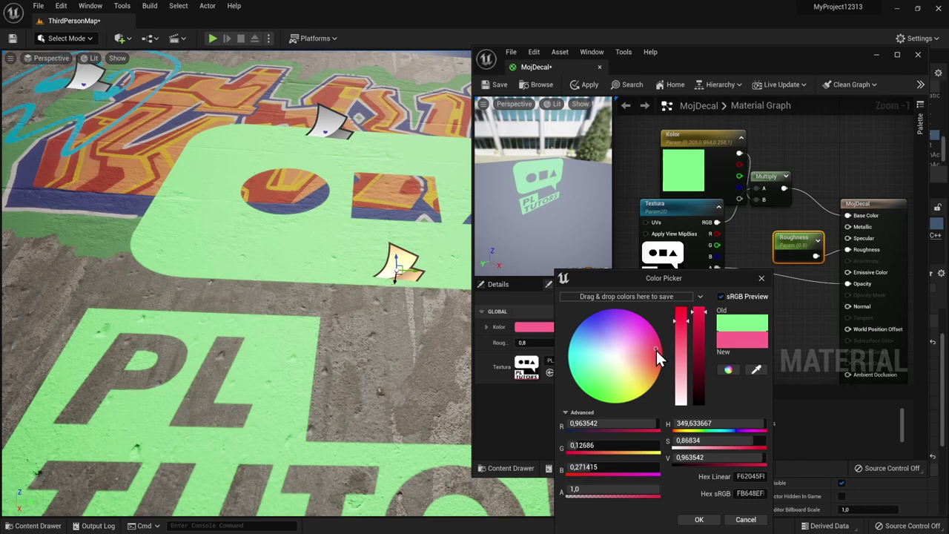
pyautogui.click(700, 519)
pyautogui.moveTo(531, 342); pyautogui.dragTo(522, 342)
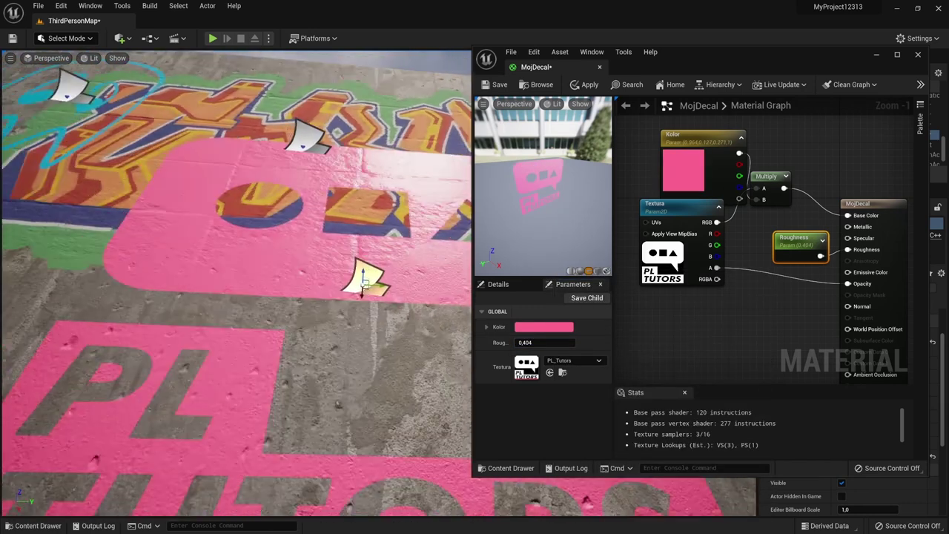
pyautogui.moveTo(399, 285)
pyautogui.mouseDown(button='right')
pyautogui.moveTo(346, 288)
pyautogui.moveTo(318, 315)
pyautogui.mouseUp(button='right')
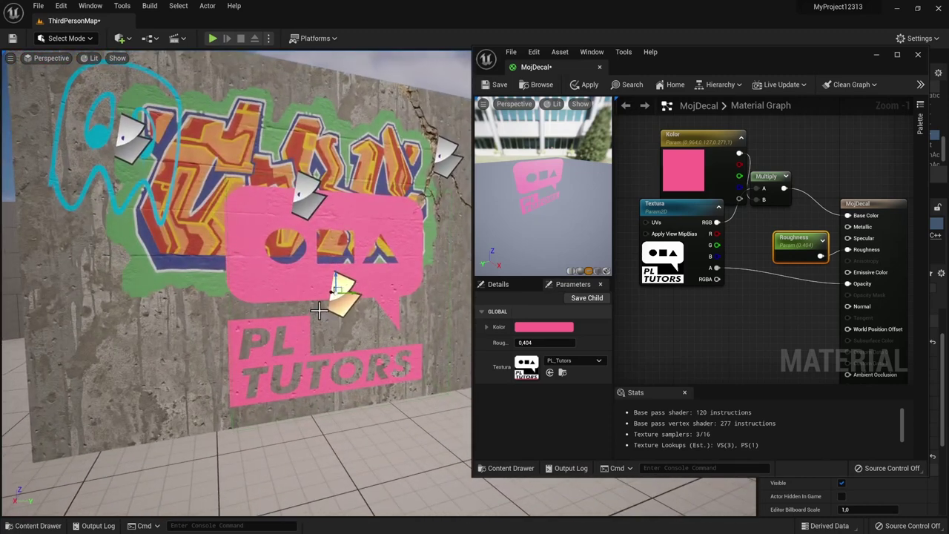
# - Create MojDecal_Inst from MojDecal in the Content Drawer and open it for editing
pyautogui.click(876, 54)
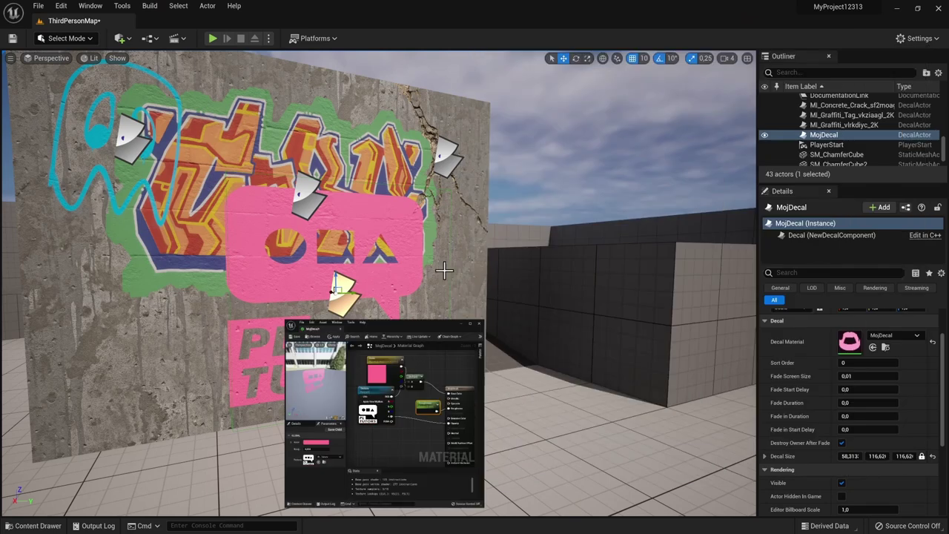
pyautogui.hotkey('ctrl', 'space')
pyautogui.rightClick(677, 402)
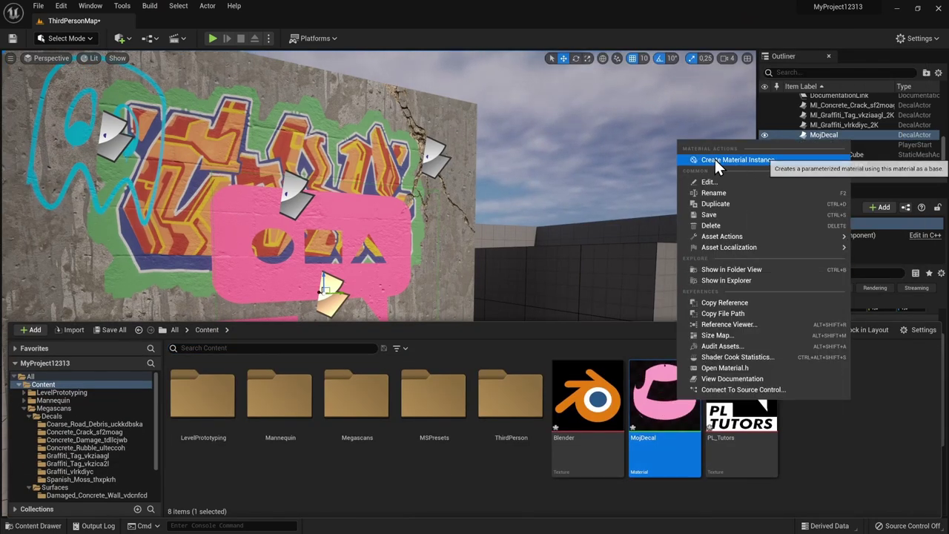
pyautogui.click(739, 159)
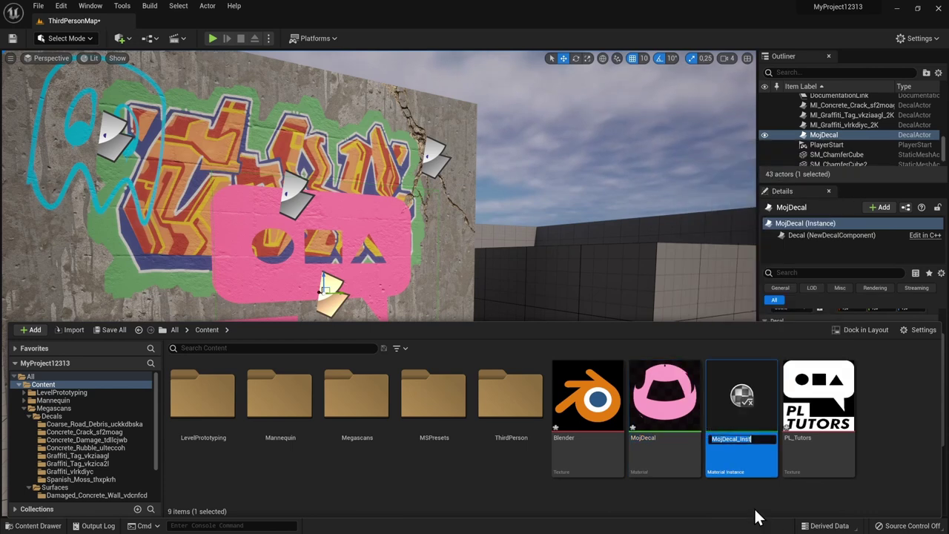
pyautogui.press('Return')
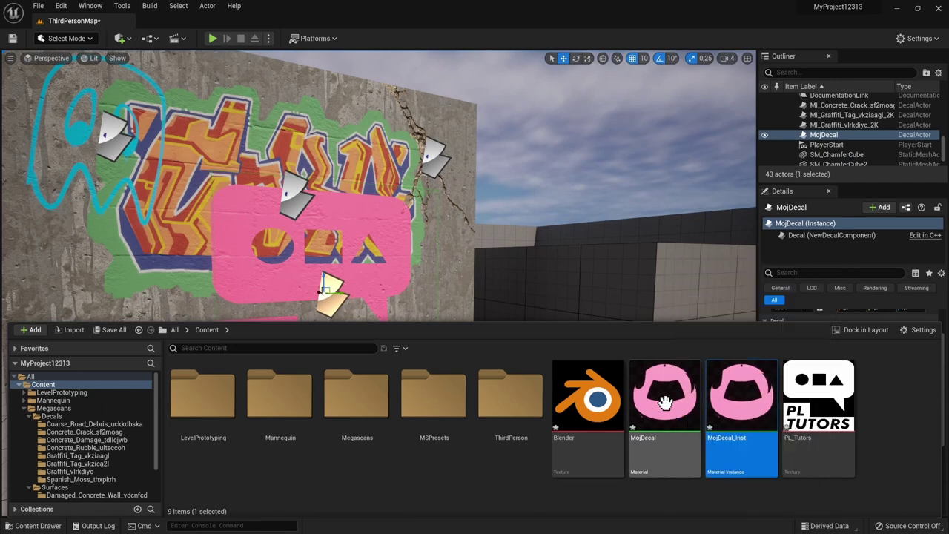
pyautogui.doubleClick(746, 395)
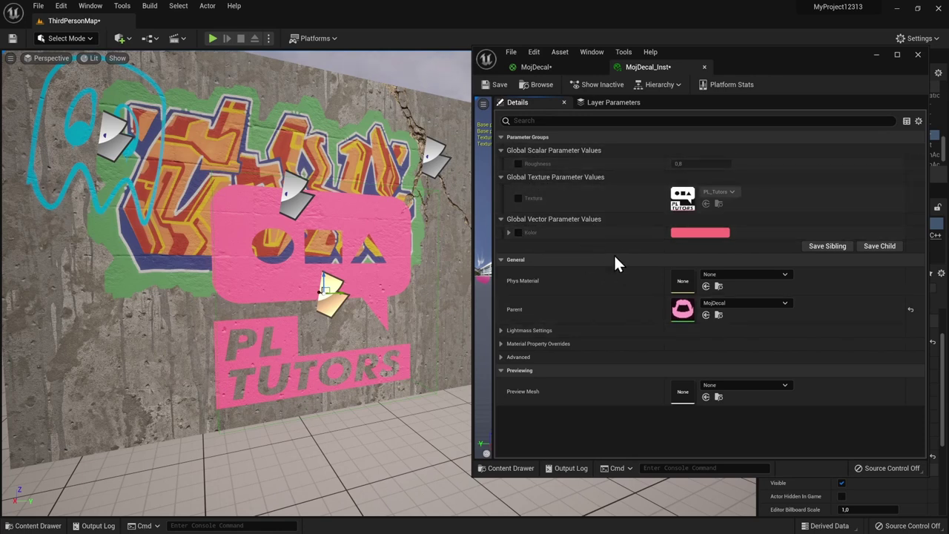
# - Place a MojDecal_Inst decal actor on the graffiti wall and rotate it into position
pyautogui.moveTo(427, 296); pyautogui.dragTo(356, 296, button='right')
pyautogui.click(880, 56)
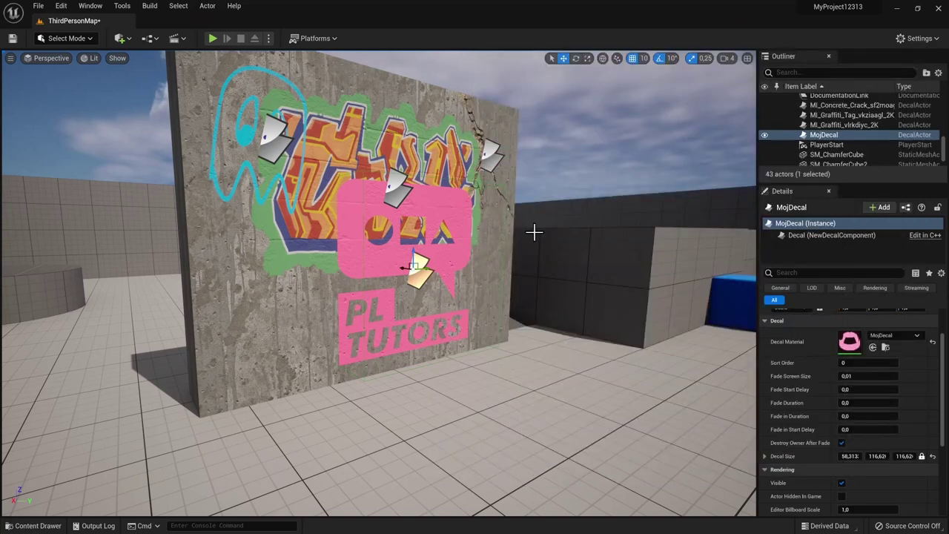
pyautogui.hotkey('ctrl', 'space')
pyautogui.moveTo(745, 408)
pyautogui.mouseDown()
pyautogui.moveTo(501, 219)
pyautogui.moveTo(512, 252)
pyautogui.moveTo(470, 227)
pyautogui.moveTo(510, 256)
pyautogui.mouseUp()
pyautogui.press('e')
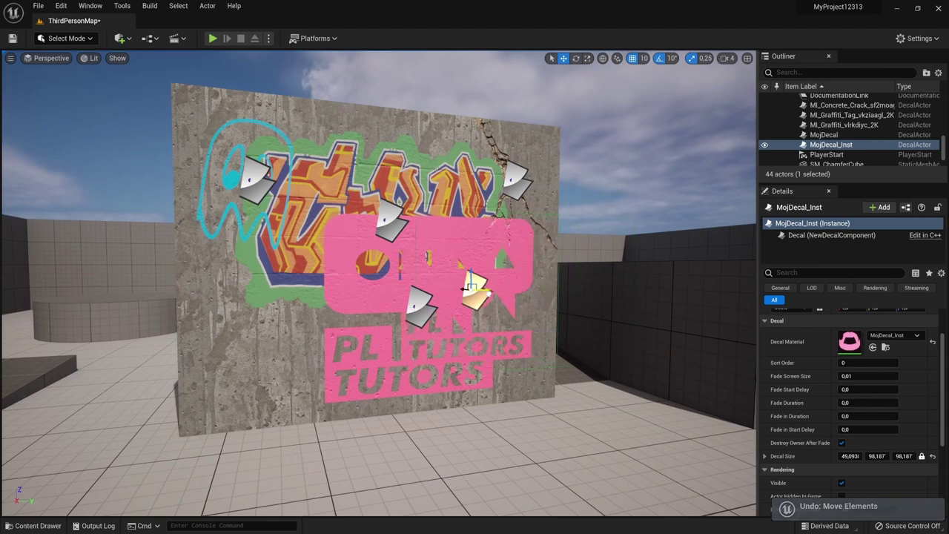
pyautogui.moveTo(469, 284)
pyautogui.mouseDown()
pyautogui.moveTo(478, 193)
pyautogui.moveTo(534, 196)
pyautogui.mouseUp()
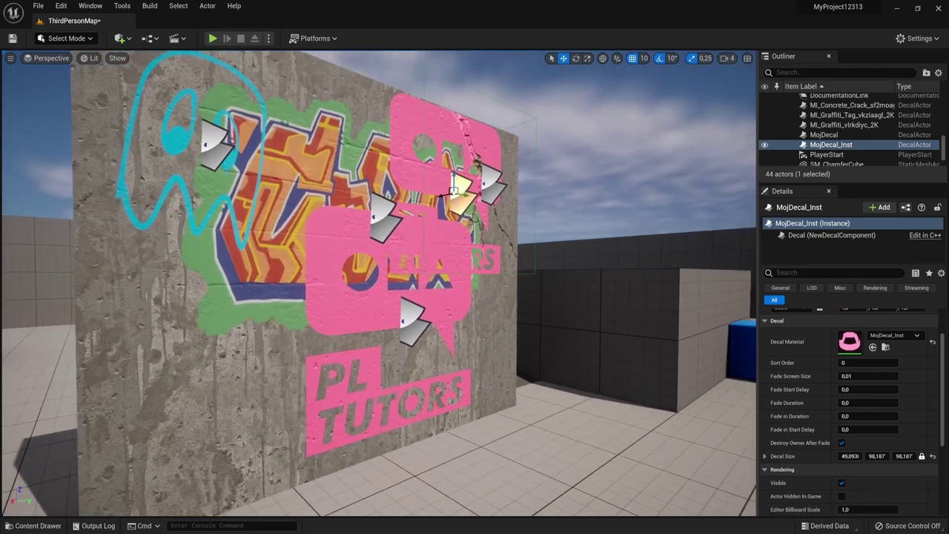
# - Override the instance's Textura parameter with the Blender logo texture
pyautogui.hotkey('ctrl', 'space')
pyautogui.doubleClick(737, 392)
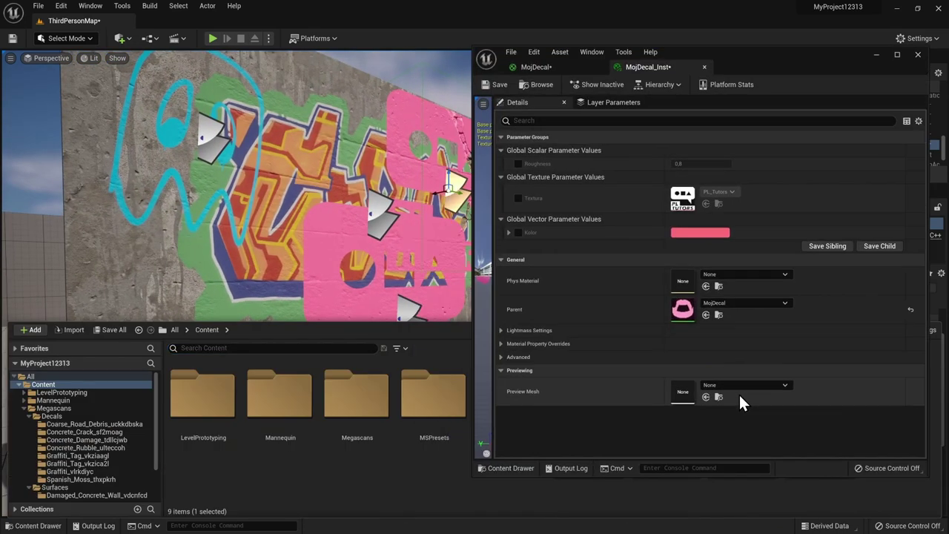
pyautogui.click(519, 198)
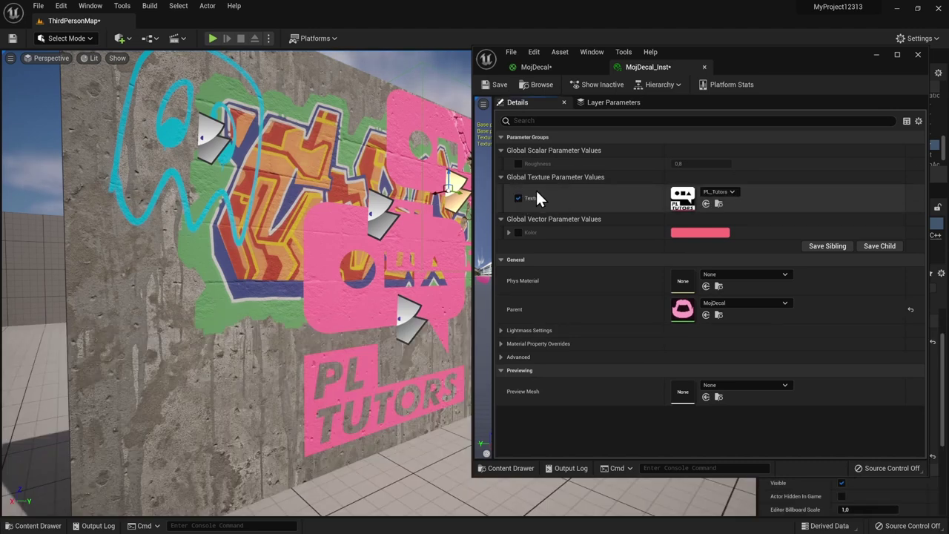
pyautogui.scroll(3, 334, 327)
pyautogui.hotkey('ctrl', 'space')
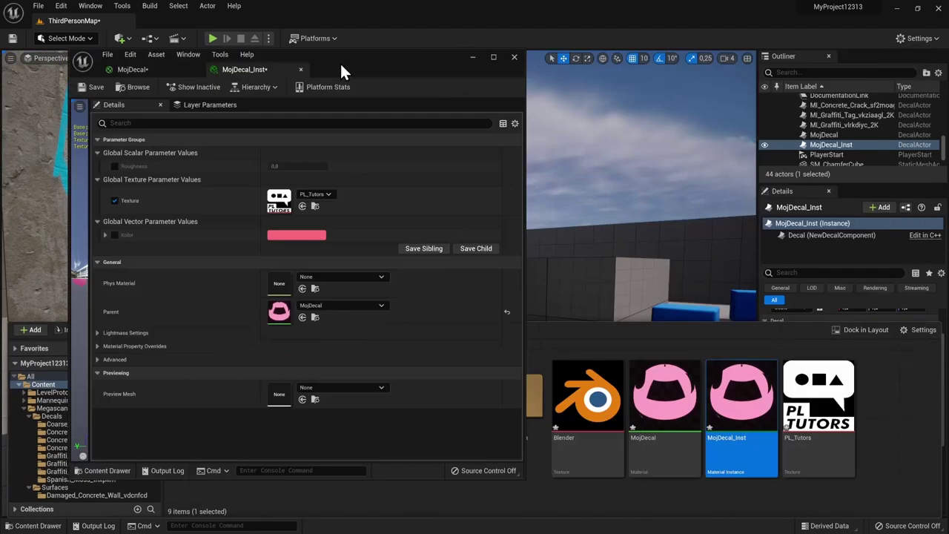
pyautogui.moveTo(665, 63); pyautogui.dragTo(261, 83)
pyautogui.moveTo(587, 392); pyautogui.dragTo(284, 221)
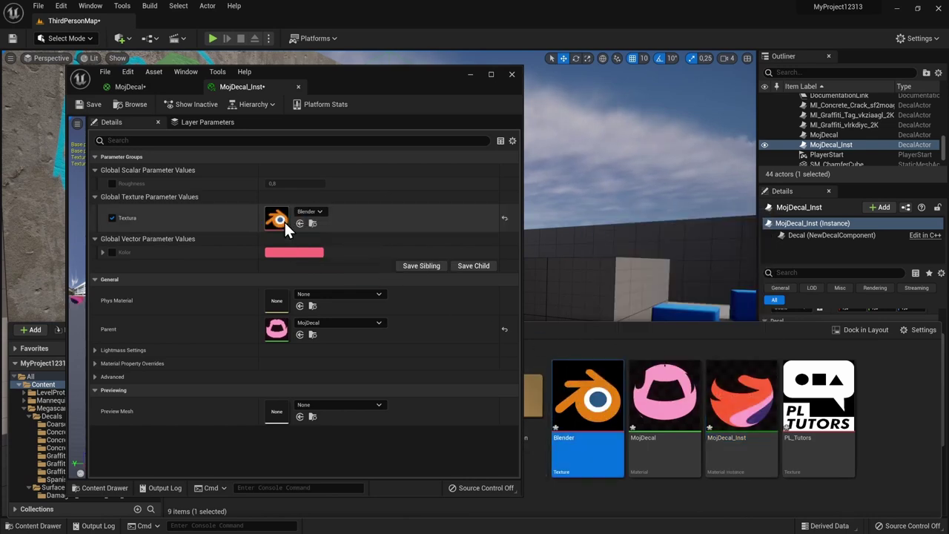
# - Override MojDecal_Inst's Kolor parameter with a pure white tint
pyautogui.moveTo(327, 71); pyautogui.dragTo(798, 107)
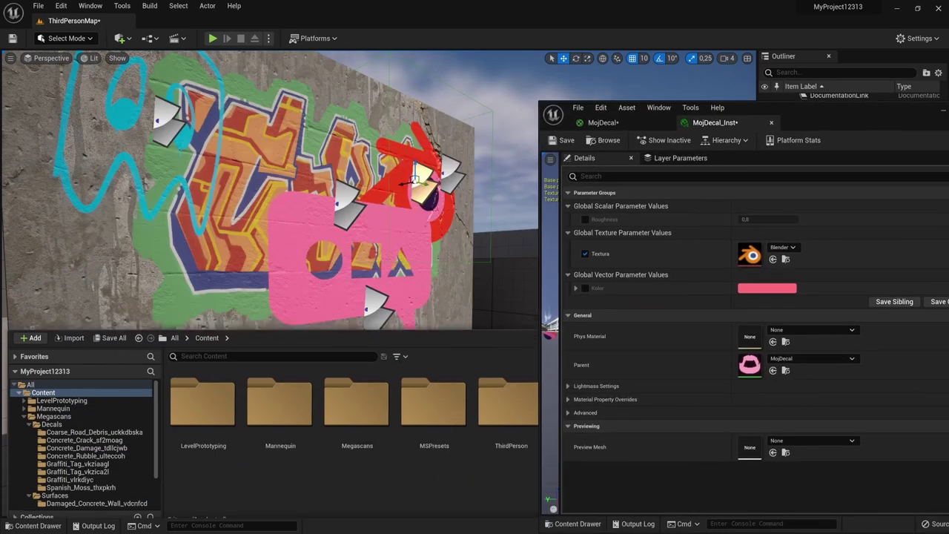
pyautogui.scroll(10, 349, 186)
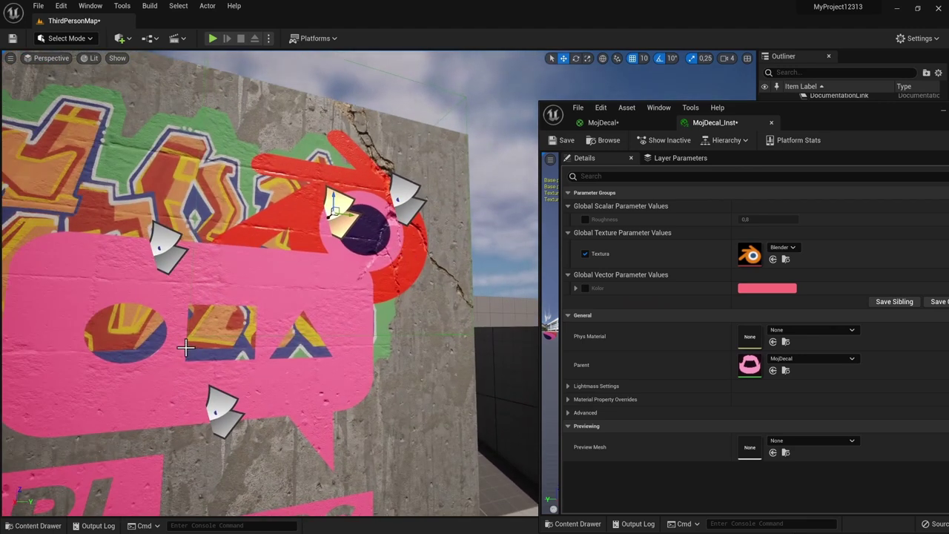
pyautogui.click(585, 288)
pyautogui.click(760, 288)
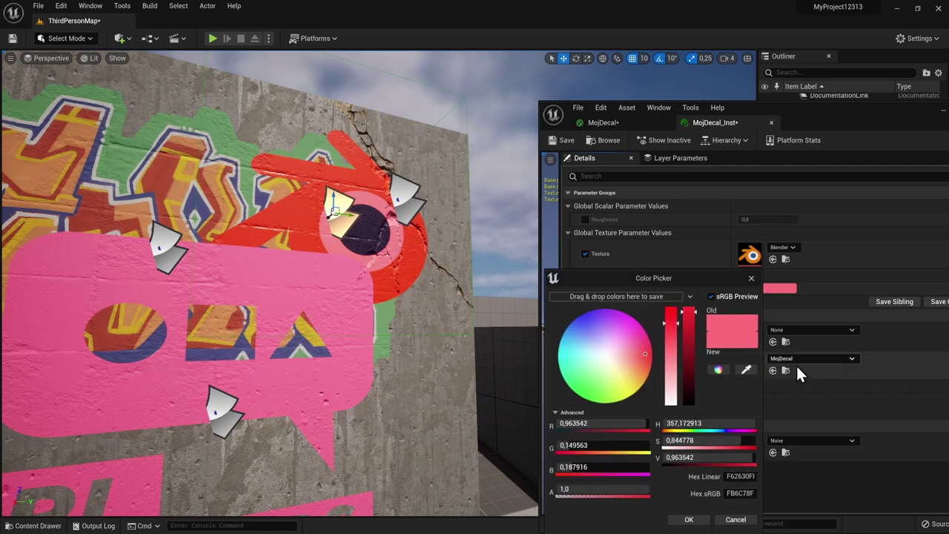
pyautogui.moveTo(568, 447)
pyautogui.mouseDown()
pyautogui.moveTo(618, 447)
pyautogui.moveTo(637, 424)
pyautogui.mouseUp()
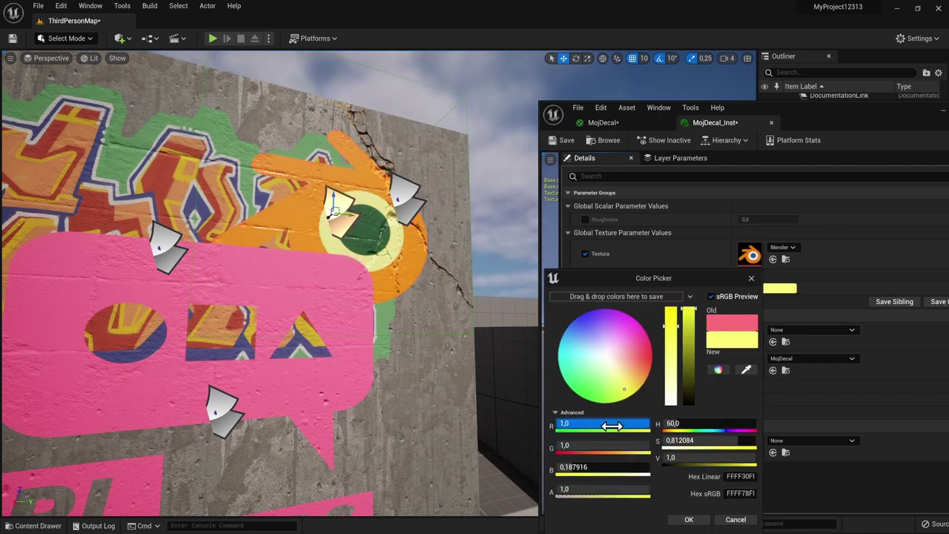
pyautogui.moveTo(564, 467); pyautogui.dragTo(580, 471)
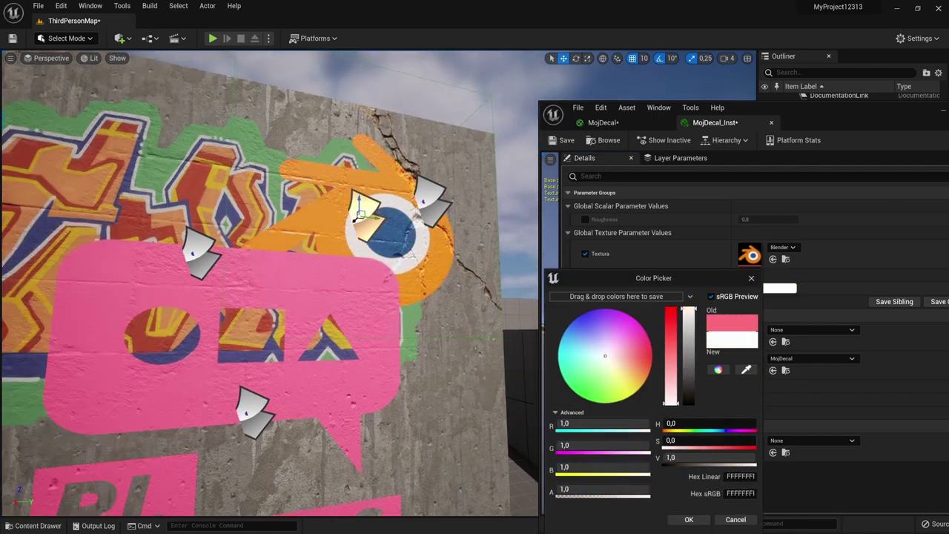
pyautogui.click(752, 278)
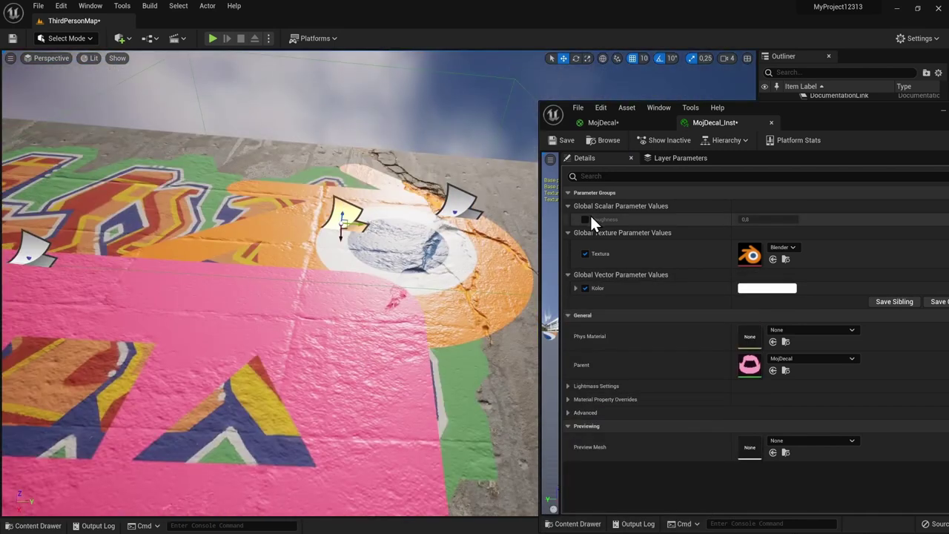
# - Override the Roughness parameter and set it to 0,556
pyautogui.click(586, 220)
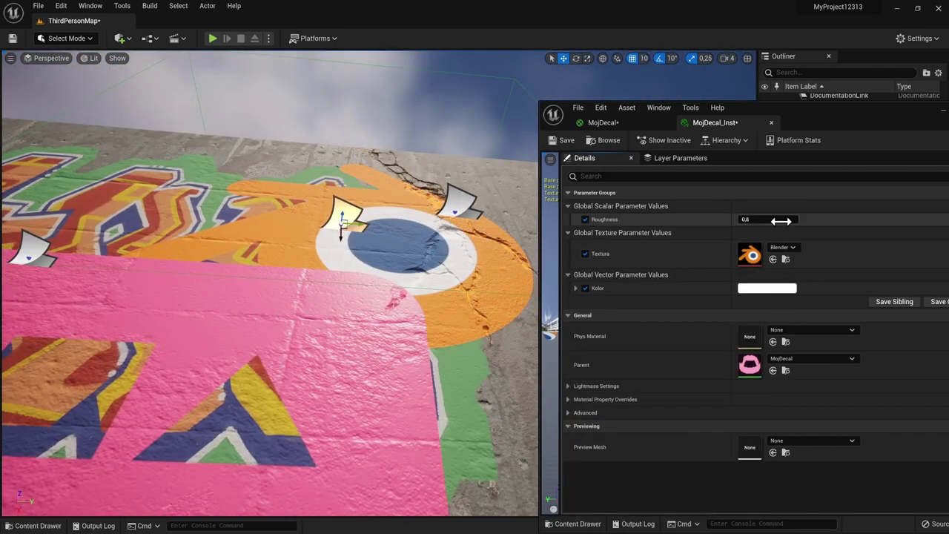
pyautogui.moveTo(768, 220)
pyautogui.mouseDown()
pyautogui.moveTo(741, 220)
pyautogui.moveTo(753, 220)
pyautogui.mouseUp()
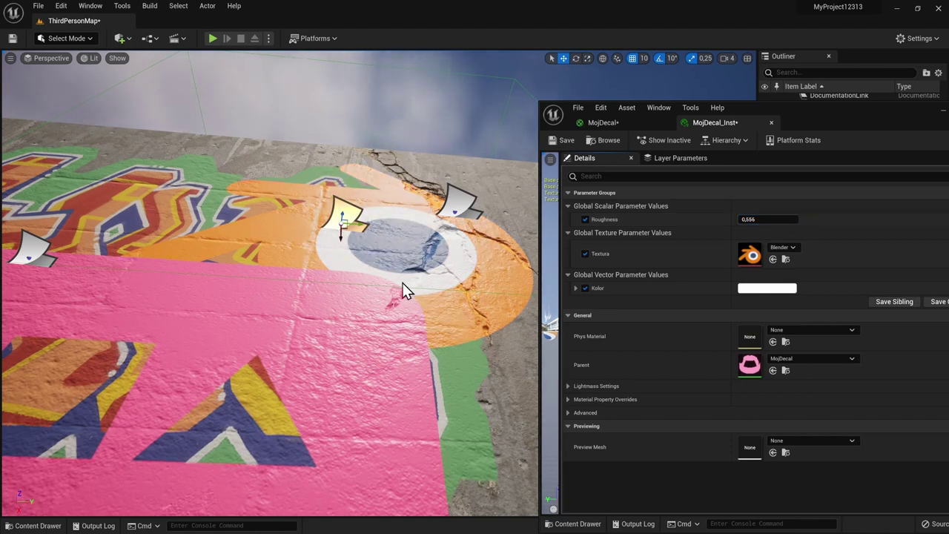
pyautogui.moveTo(403, 290); pyautogui.dragTo(428, 217, button='right')
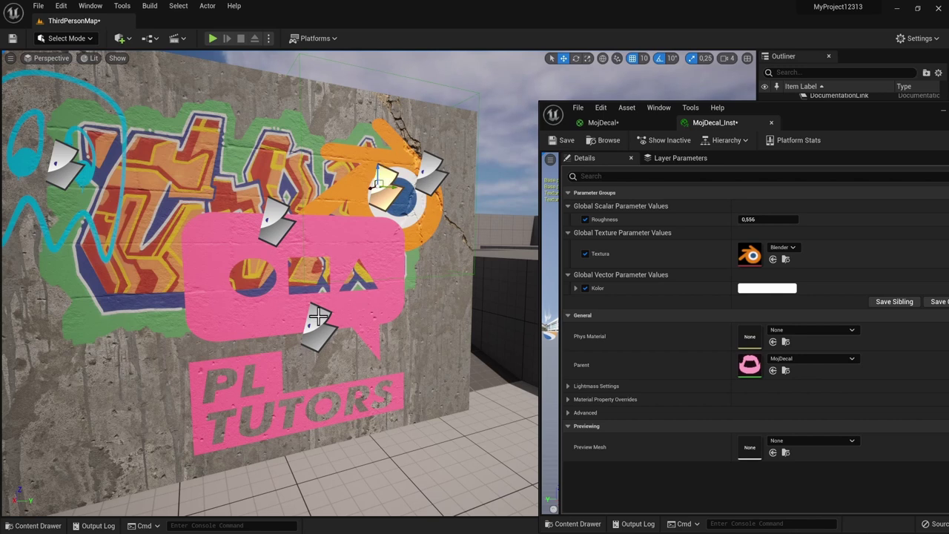
# - Shift the pink MojDecal decal left and move the Blender logo decal lower on the wall
pyautogui.click(946, 115)
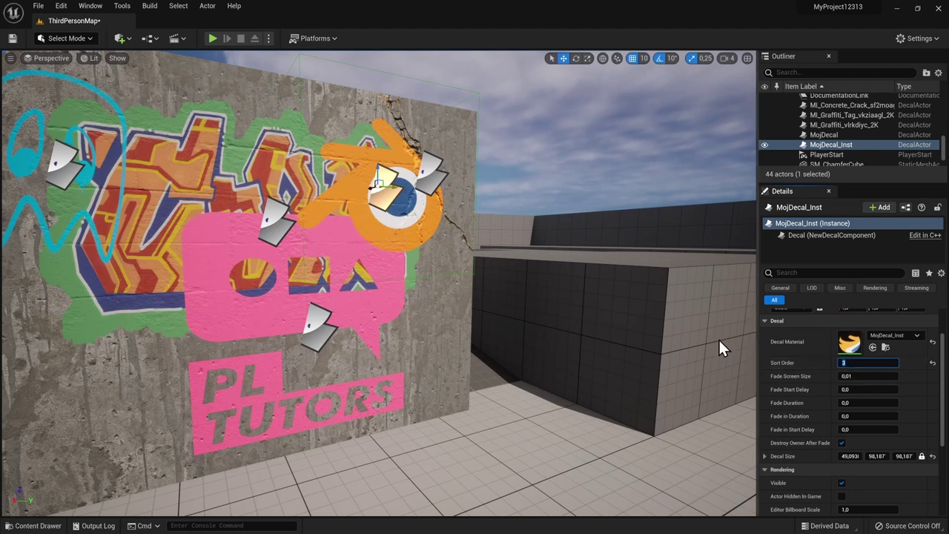
pyautogui.moveTo(718, 338); pyautogui.dragTo(719, 338, button='right')
pyautogui.click(398, 270)
pyautogui.moveTo(398, 270)
pyautogui.mouseDown()
pyautogui.moveTo(303, 275)
pyautogui.moveTo(303, 330)
pyautogui.mouseUp()
pyautogui.scroll(-2, 370, 282)
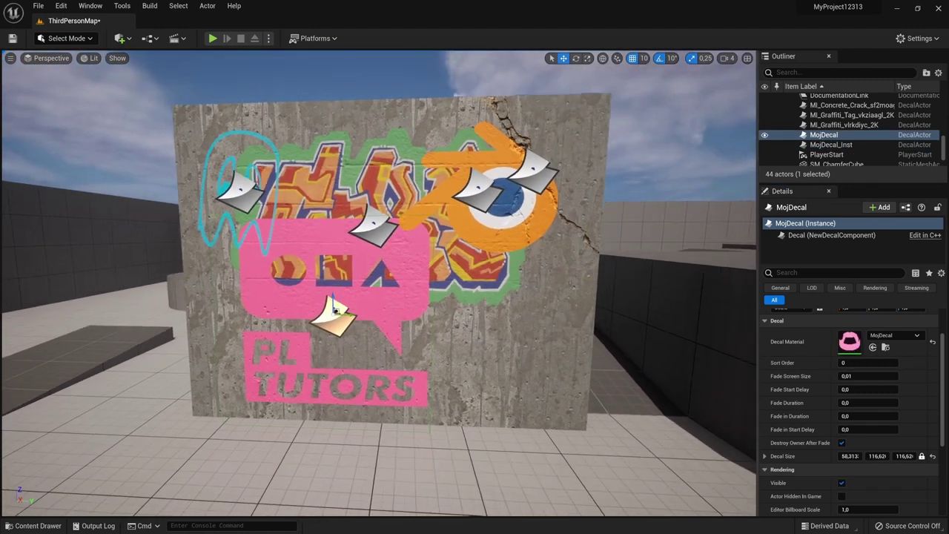
pyautogui.click(476, 169)
pyautogui.moveTo(473, 163); pyautogui.dragTo(481, 296)
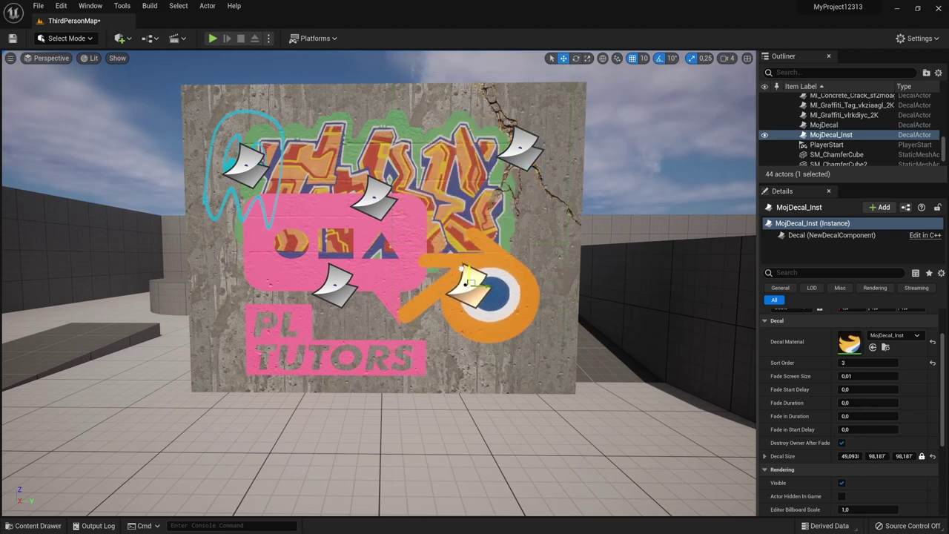
pyautogui.press('e')
# - Preview the game view with G and orbit around the wall to review both decals
pyautogui.press('g')
pyautogui.moveTo(564, 276); pyautogui.dragTo(623, 277, button='right')
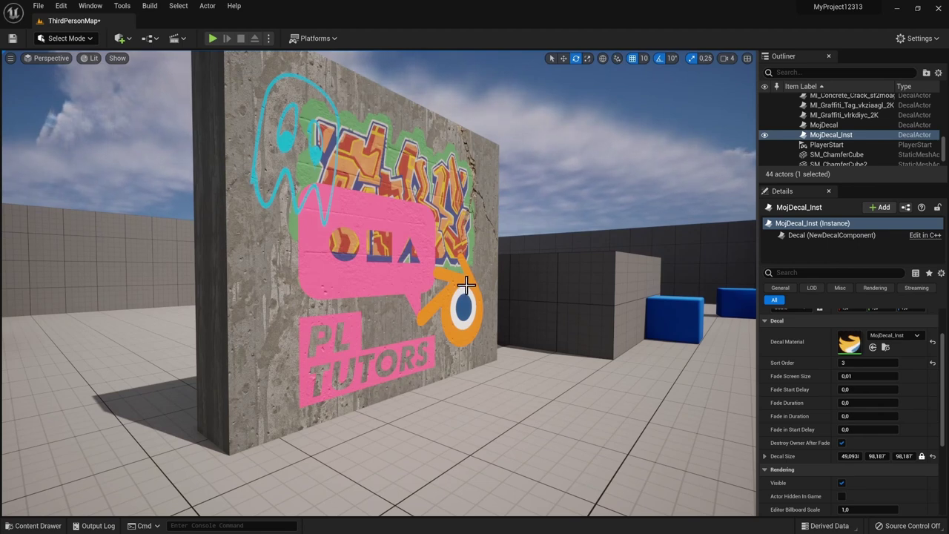
pyautogui.moveTo(509, 274); pyautogui.dragTo(564, 276, button='right')
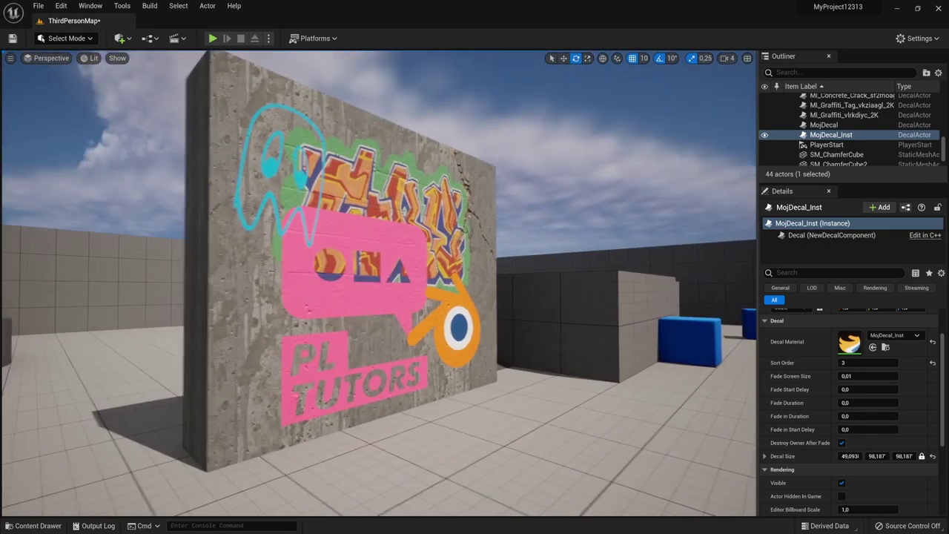
pyautogui.moveTo(453, 273); pyautogui.dragTo(508, 273, button='right')
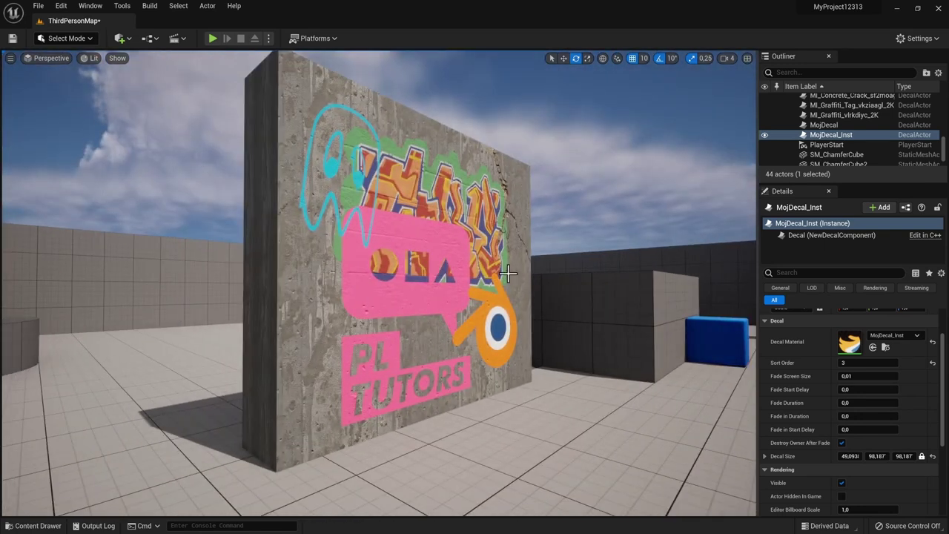